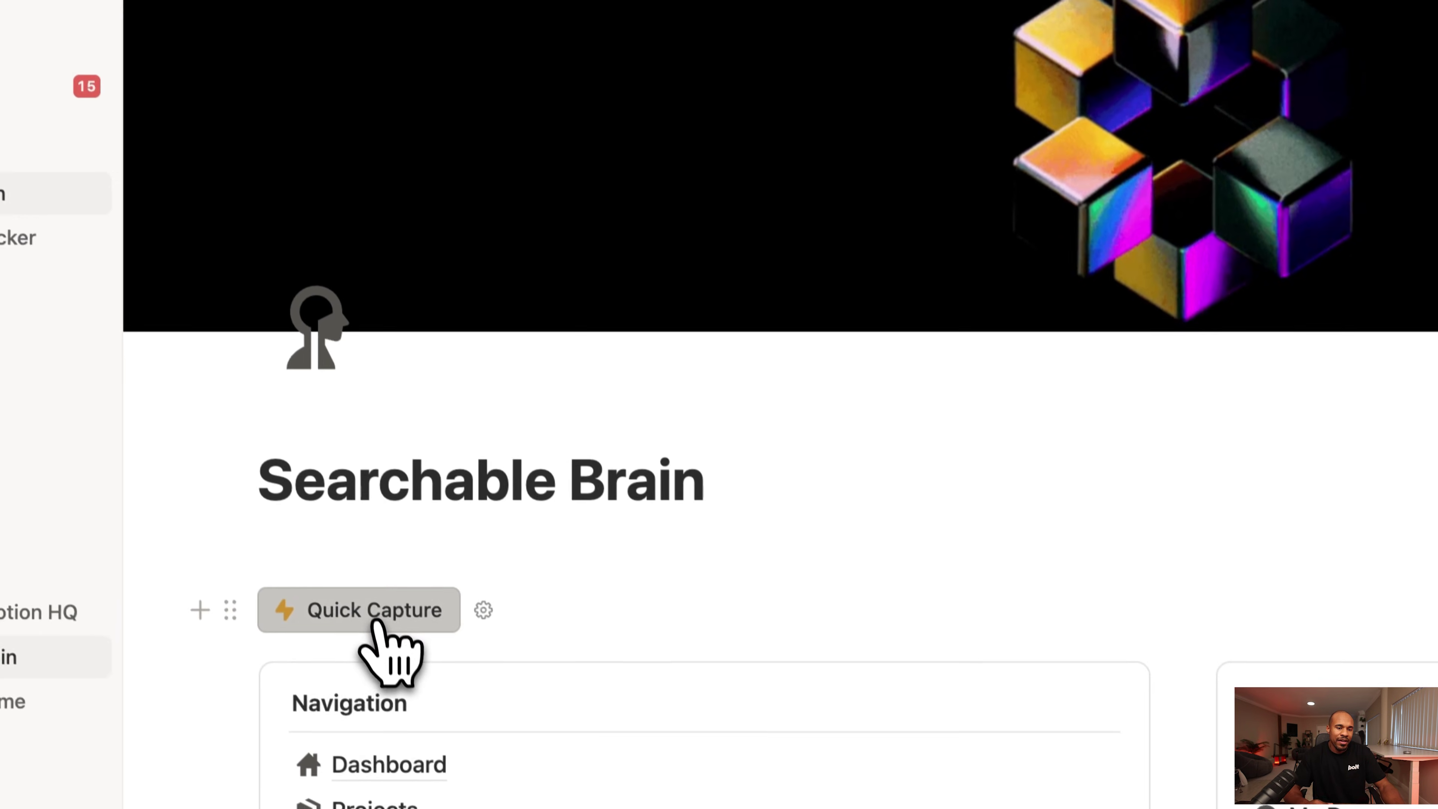
Step: Create a new task through Quick Capture, titled as a reminder to email a contact
left_click(422, 739)
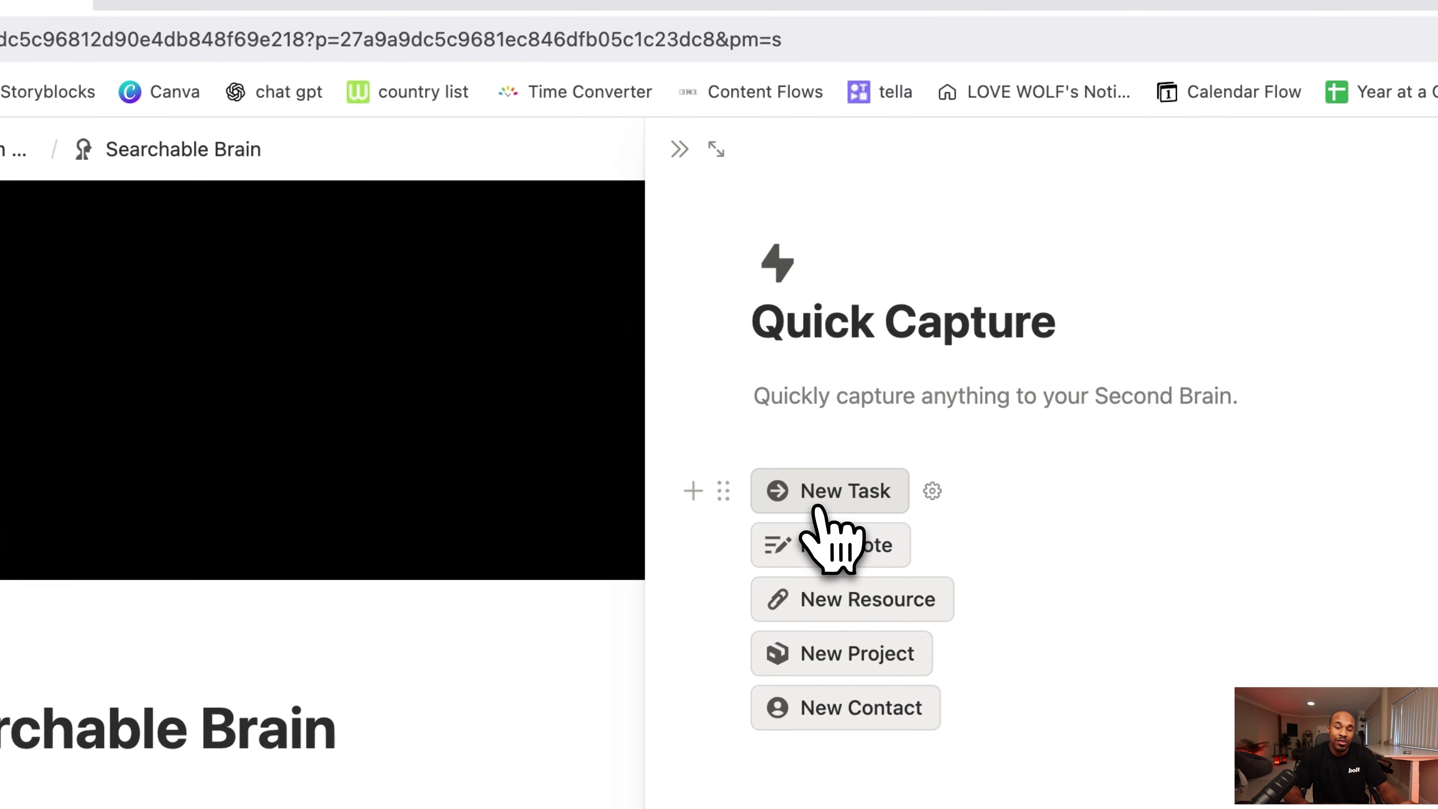
left_click(1189, 228)
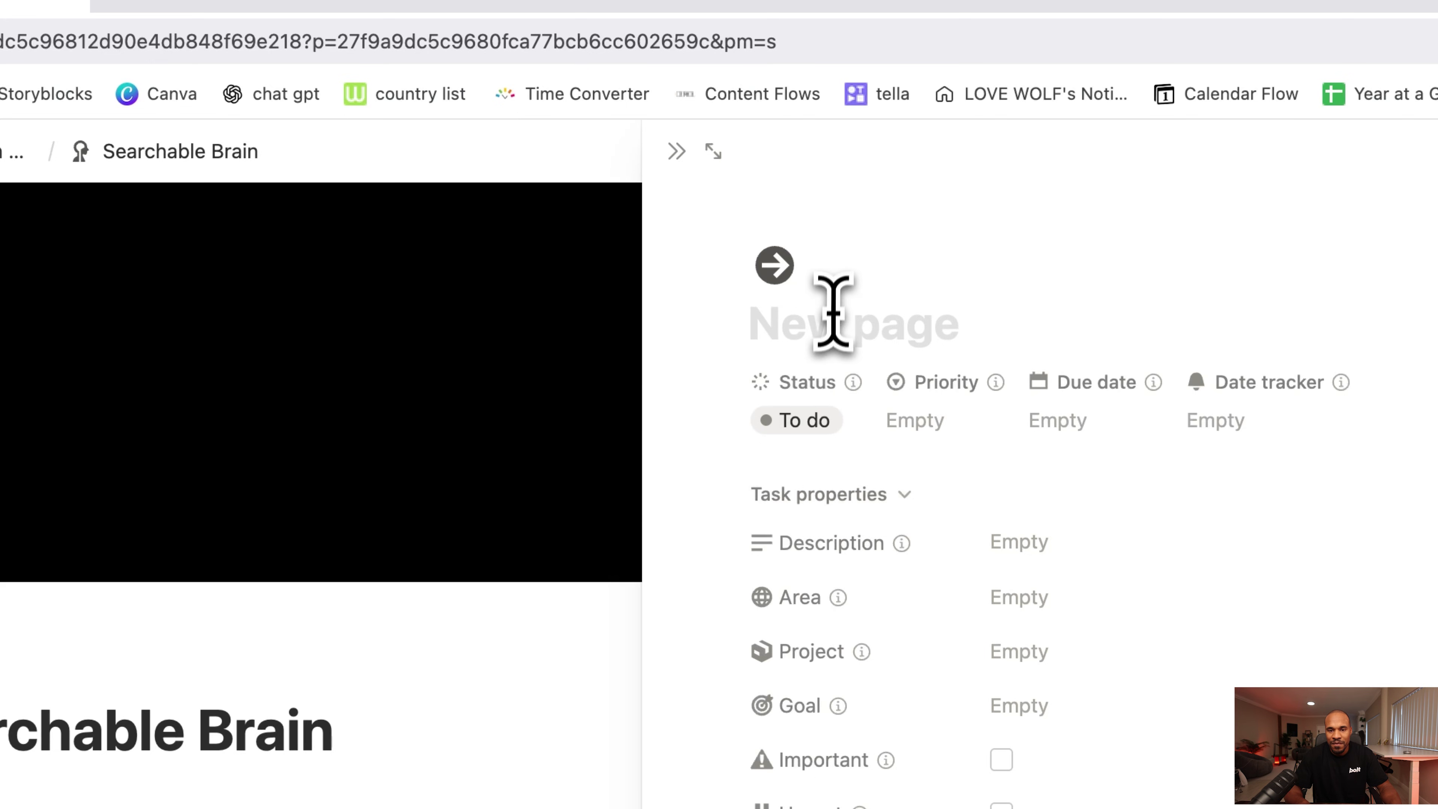
type("i hate to email bill")
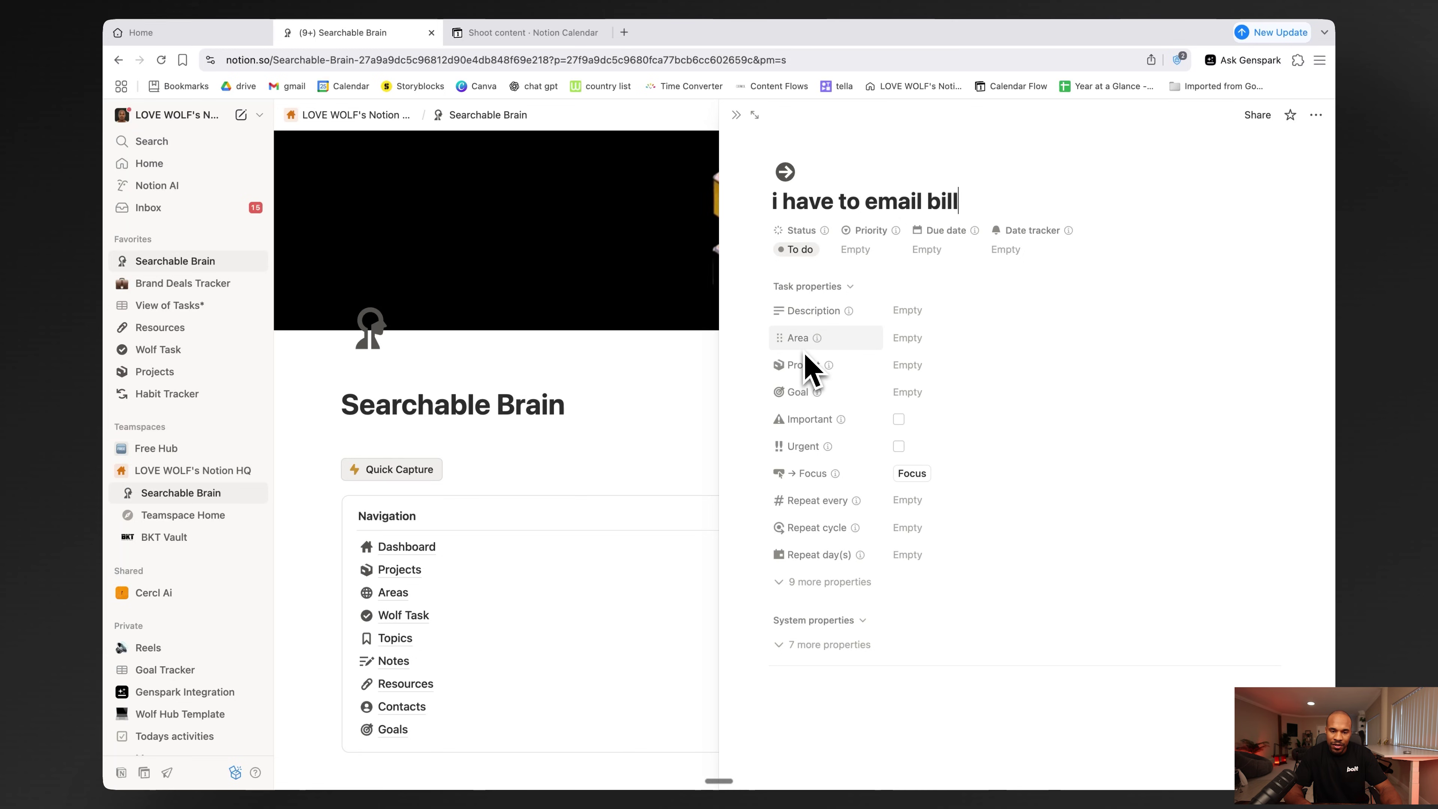
Step: Look through the projects and goals that can be linked to the new task, without linking any
left_click(895, 365)
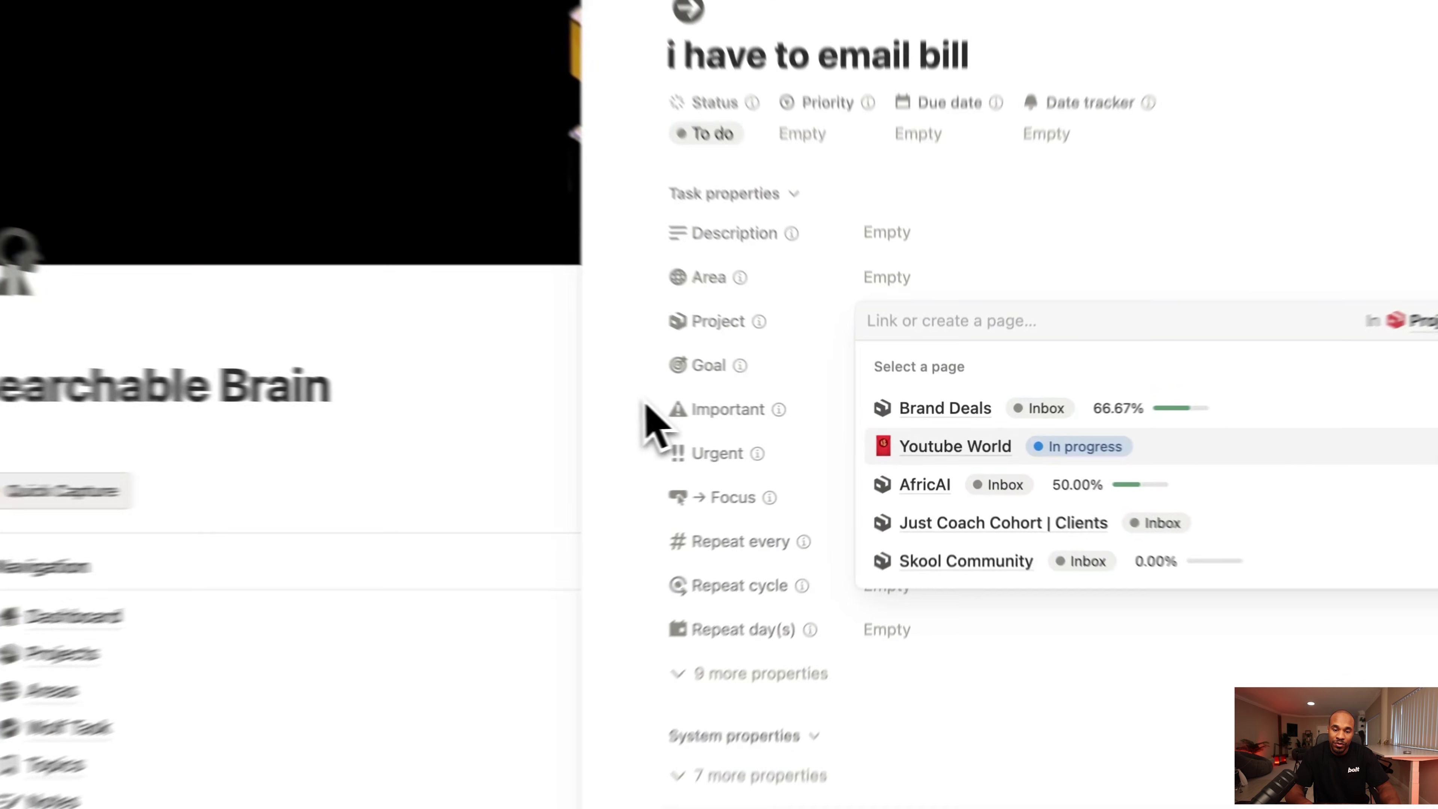
left_click(793, 406)
left_click(911, 391)
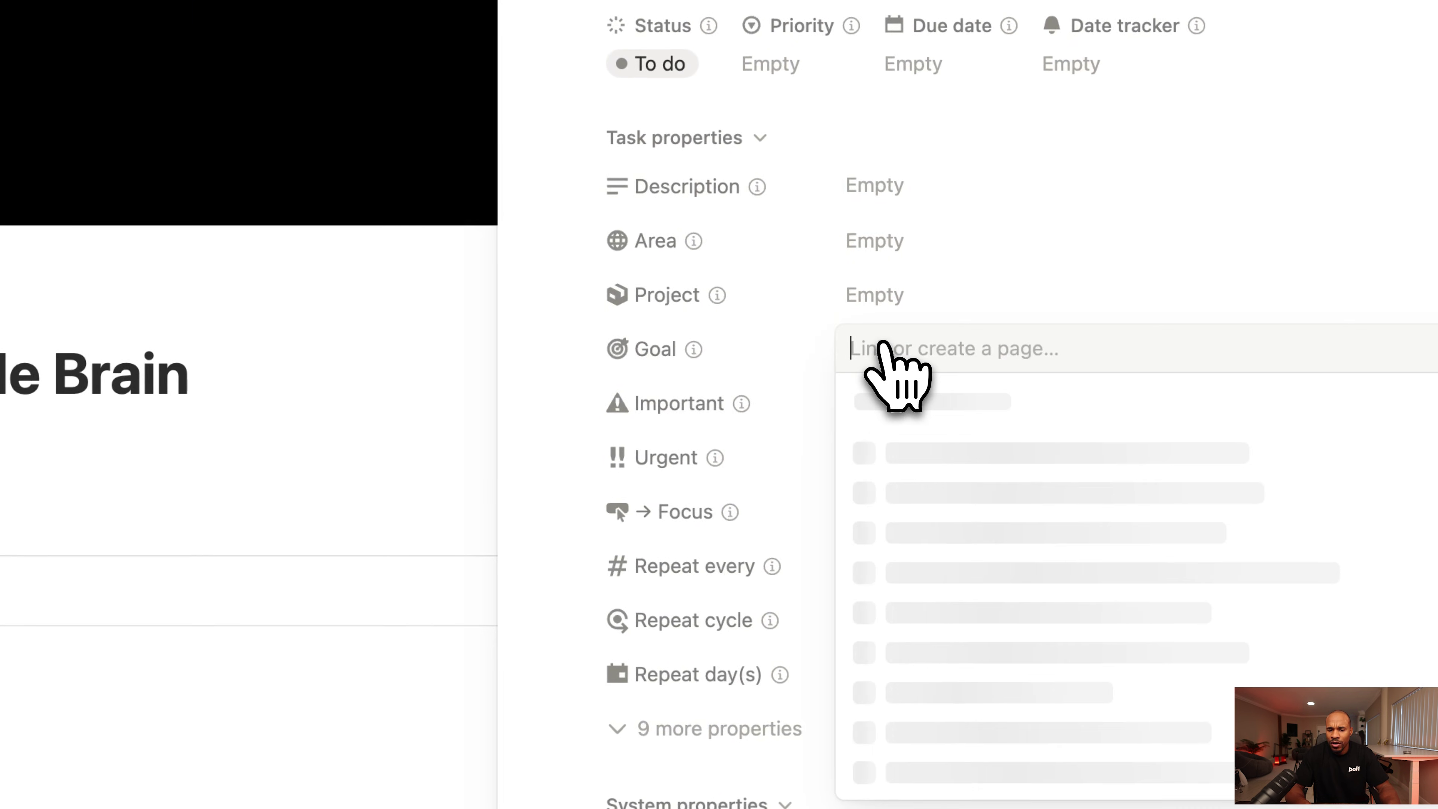
scroll(950, 507, "down", 2)
scroll(951, 505, "up", 2)
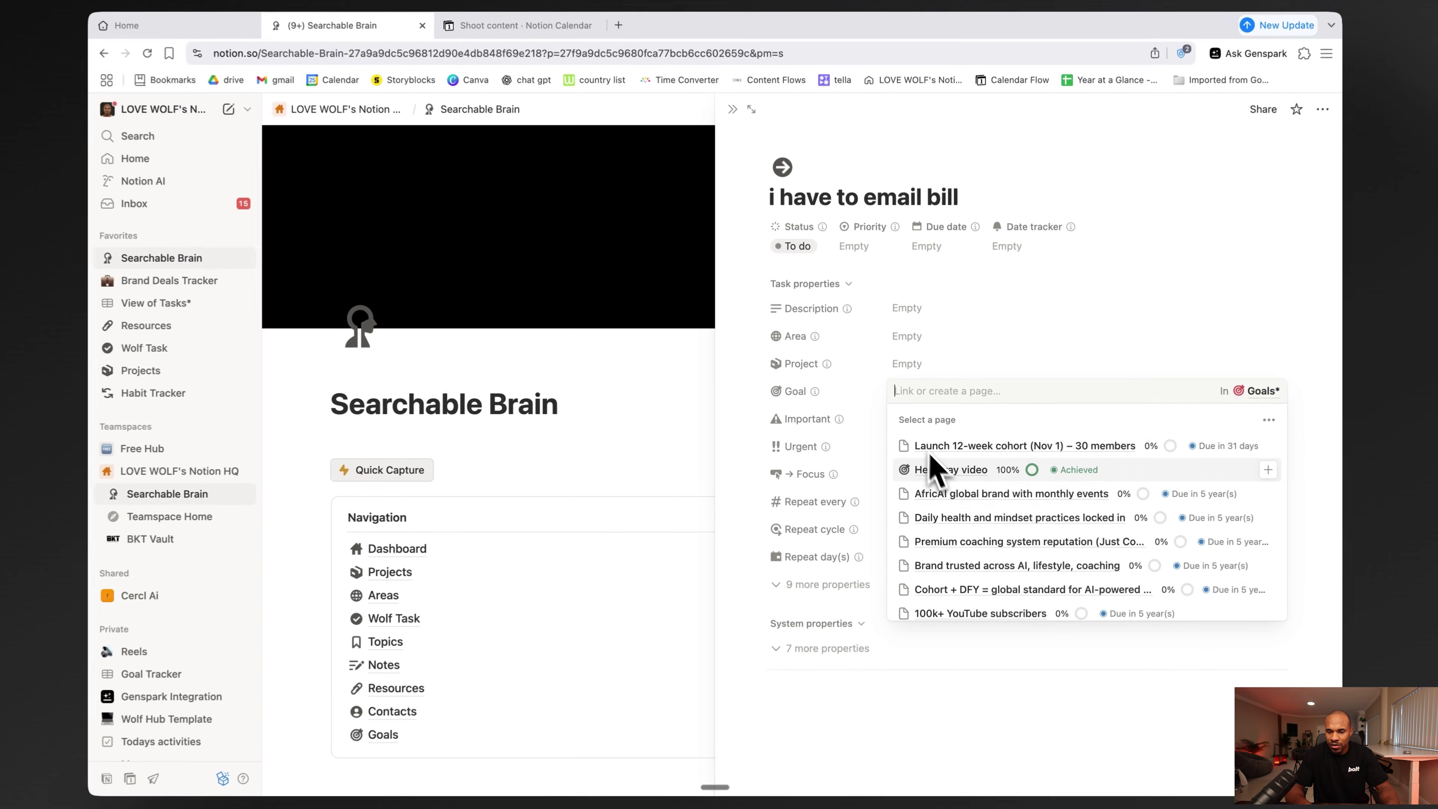
scroll(940, 482, "down", 4)
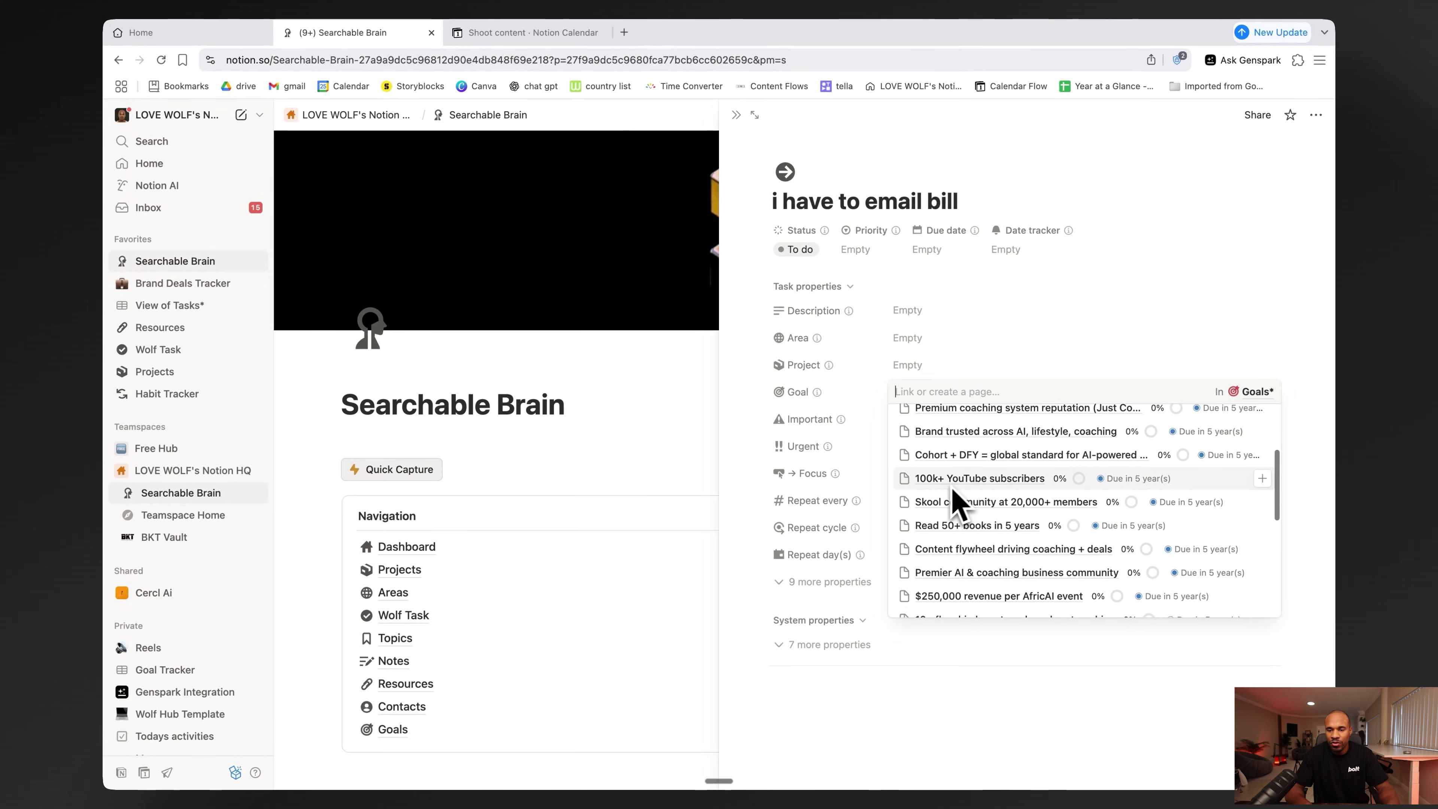
scroll(997, 507, "down", 2)
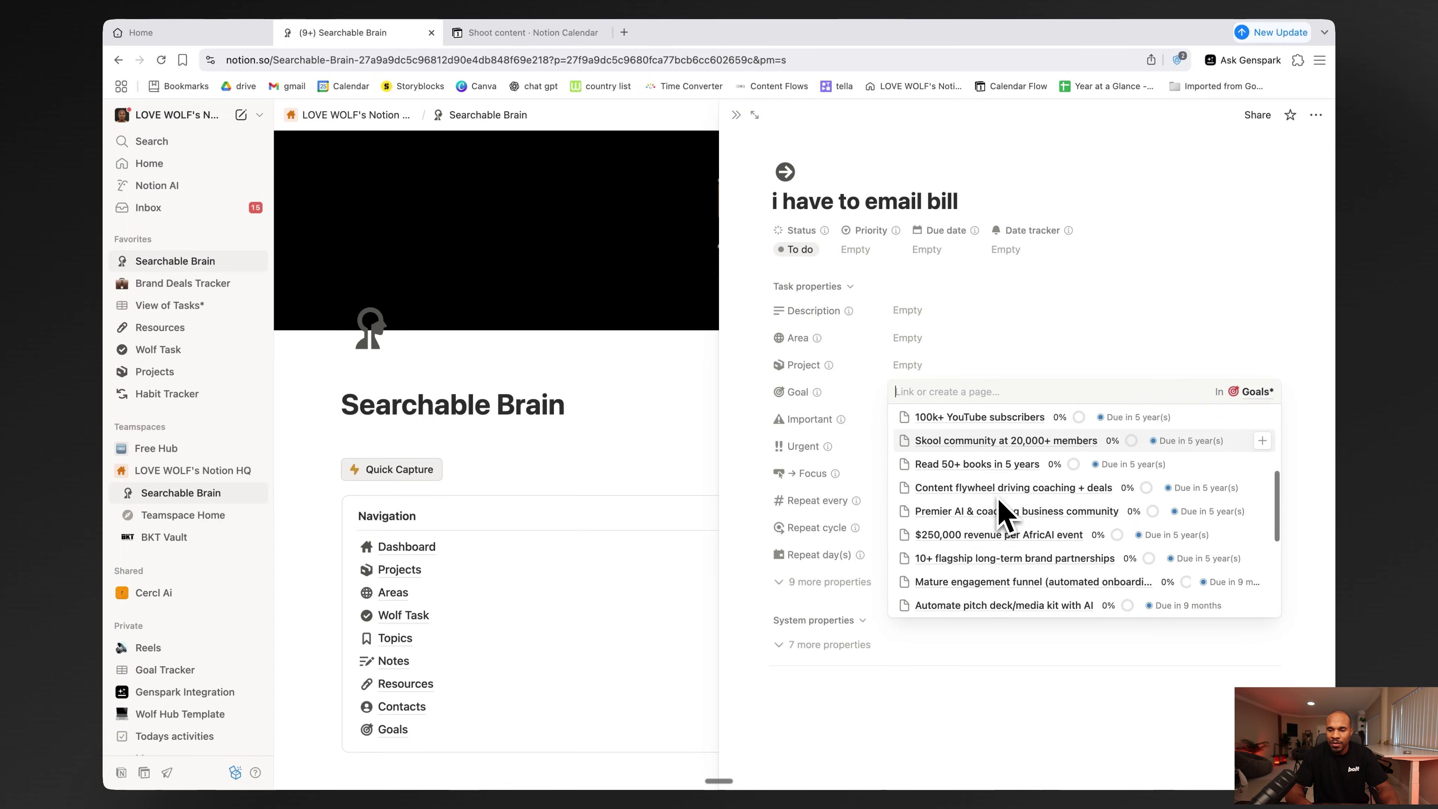
scroll(1054, 494, "up", 5)
left_click(960, 683)
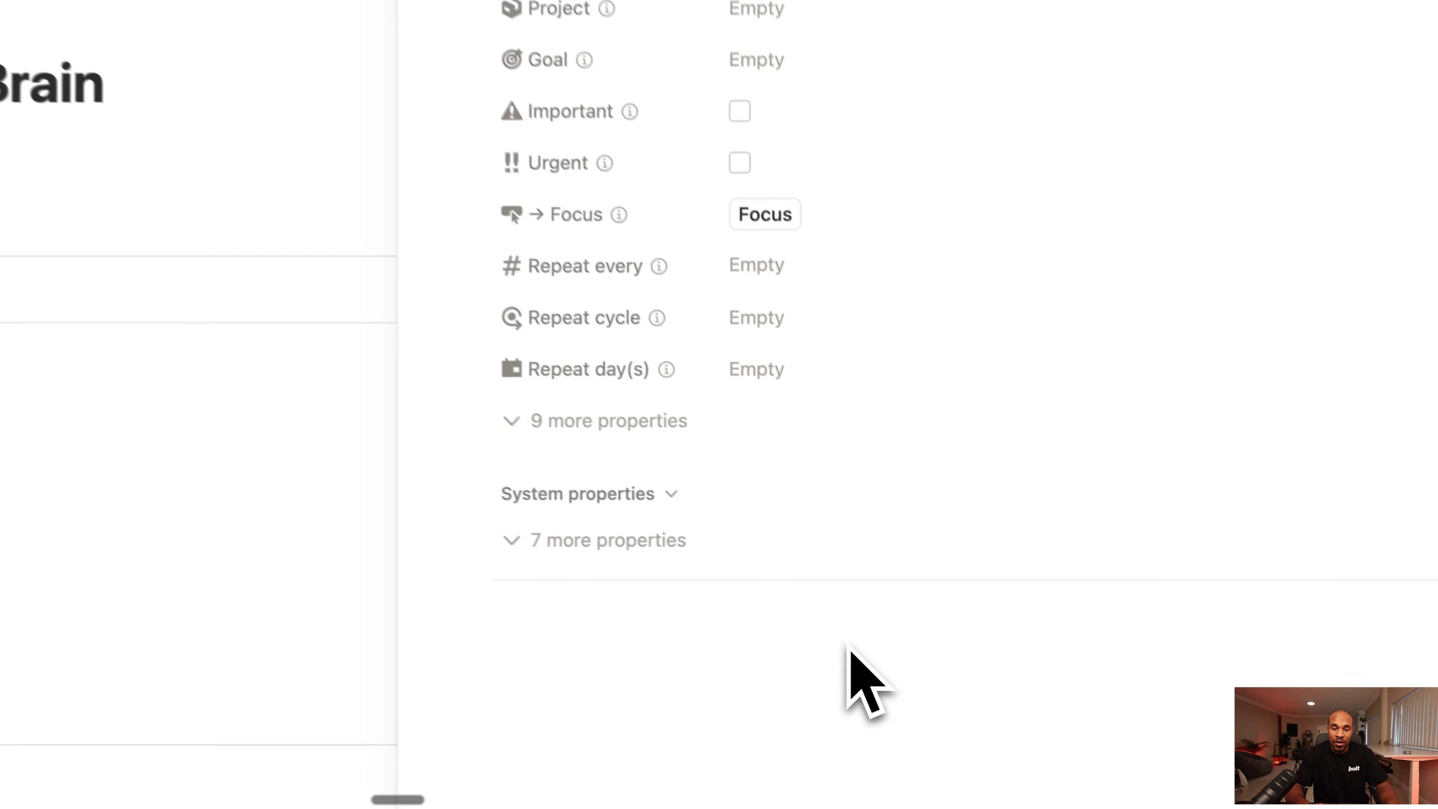
Step: Clear the new task's title and close the task
mouse_move(856, 381)
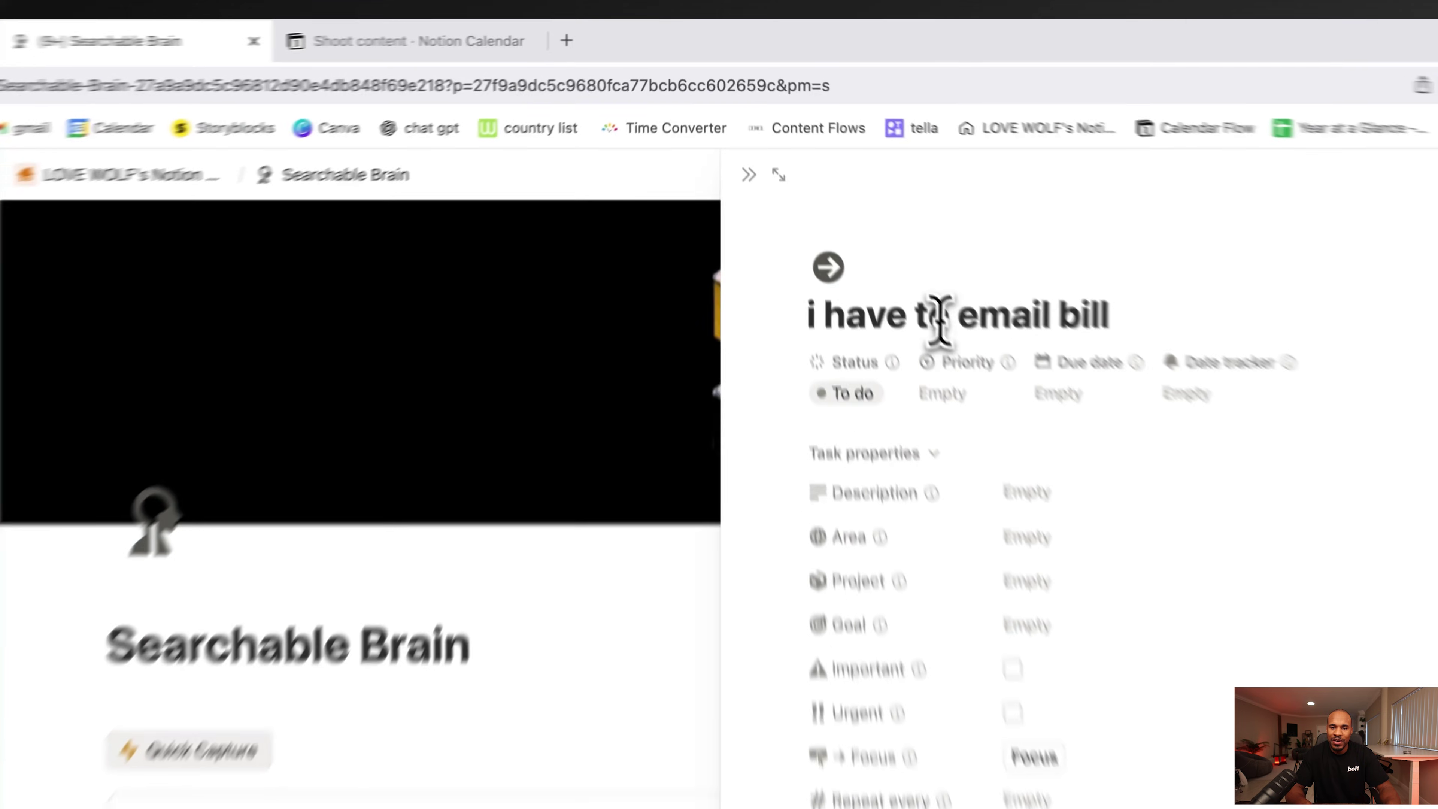
triple_click(854, 203)
key("BackSpace")
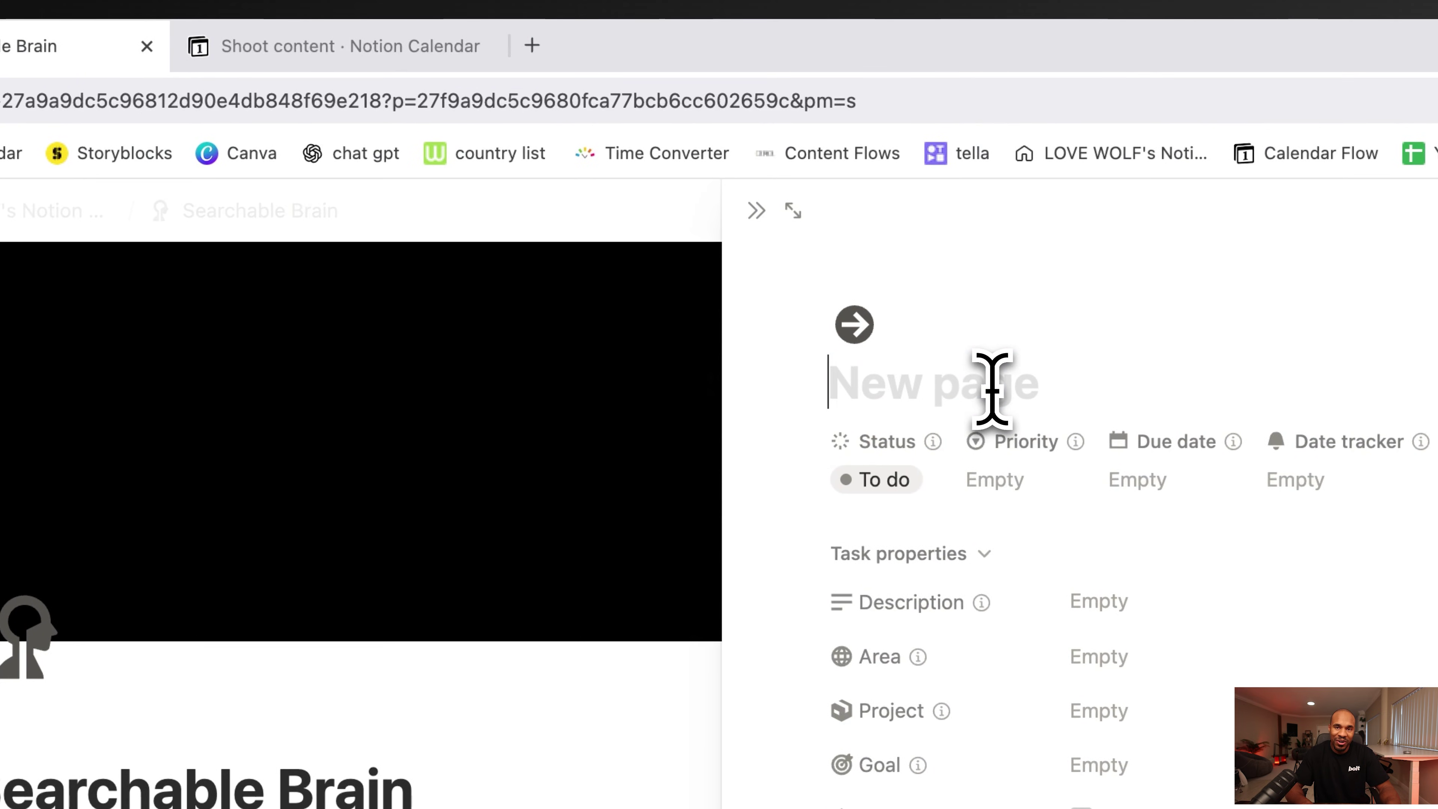
left_click(756, 211)
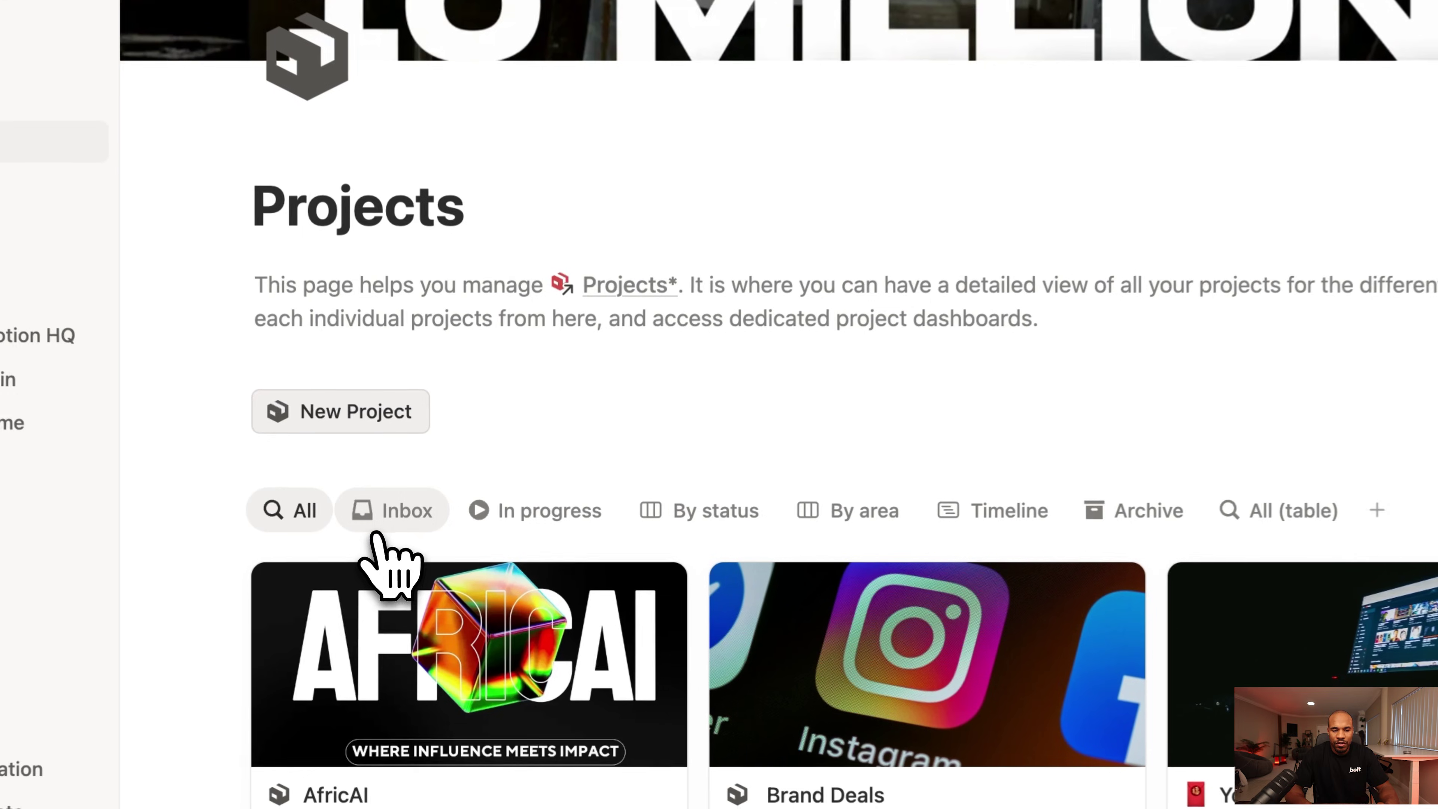
Step: Look through all projects on the Projects page, also grouped by status, by area and on the timeline
scroll(841, 370, "down", 10)
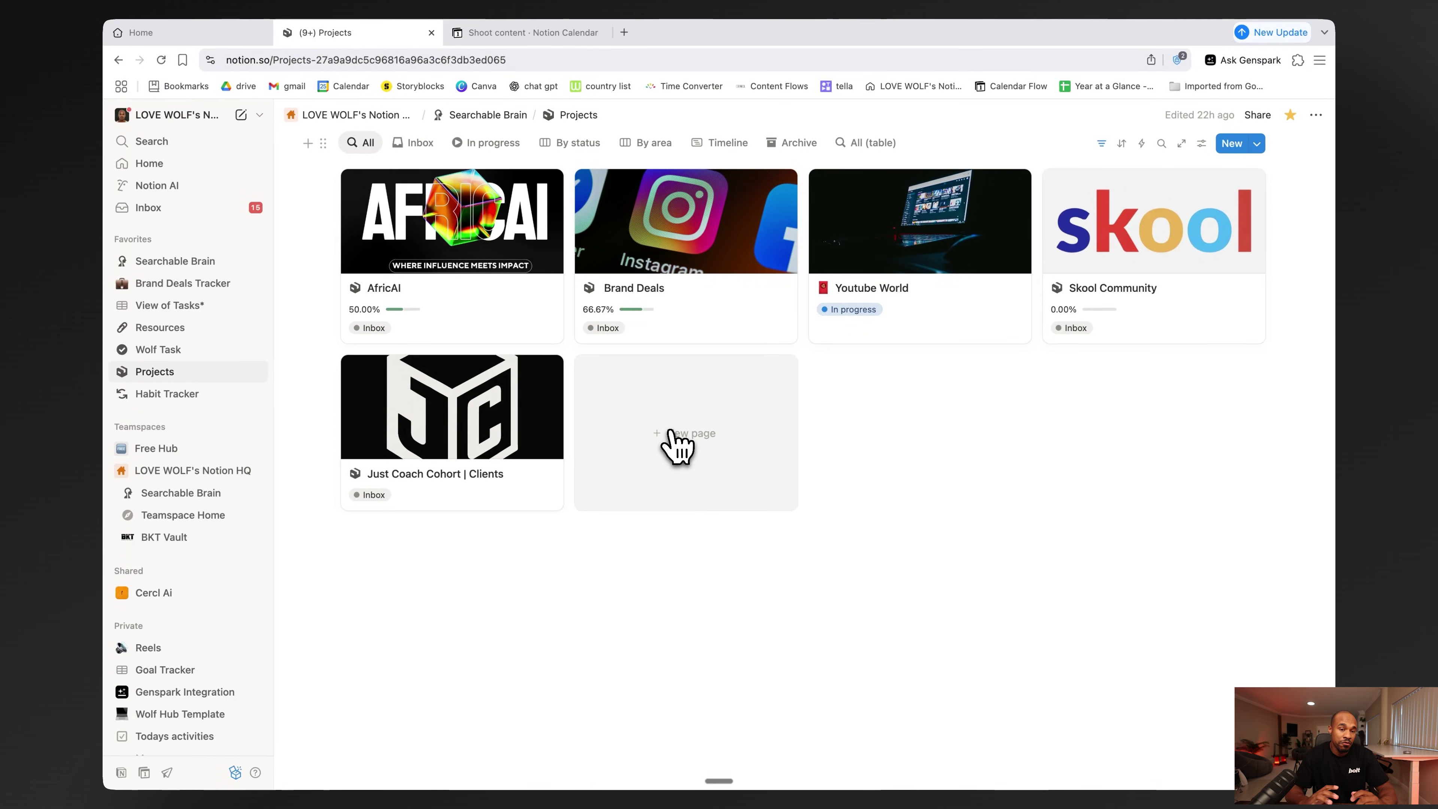
scroll(677, 448, "up", 5)
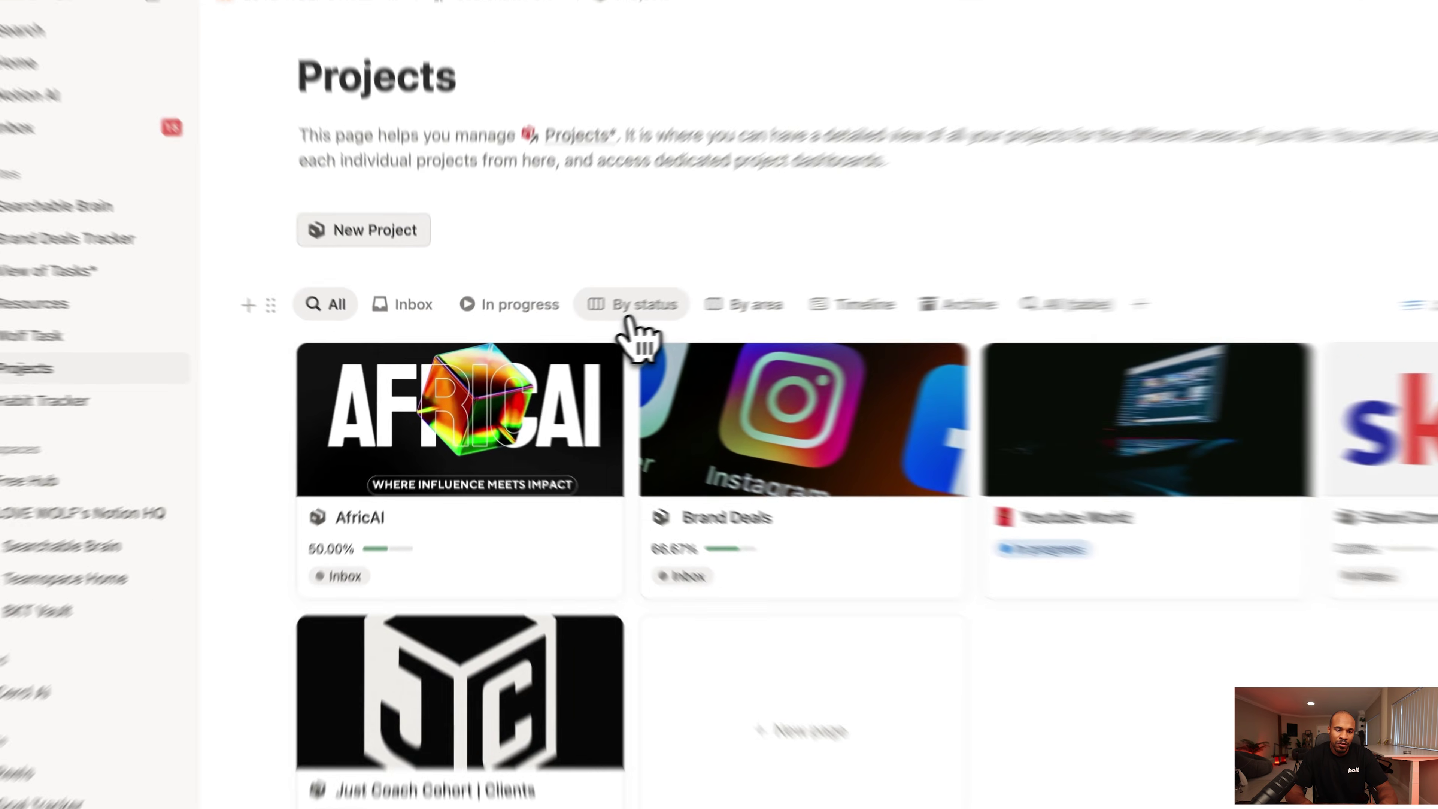
left_click(592, 333)
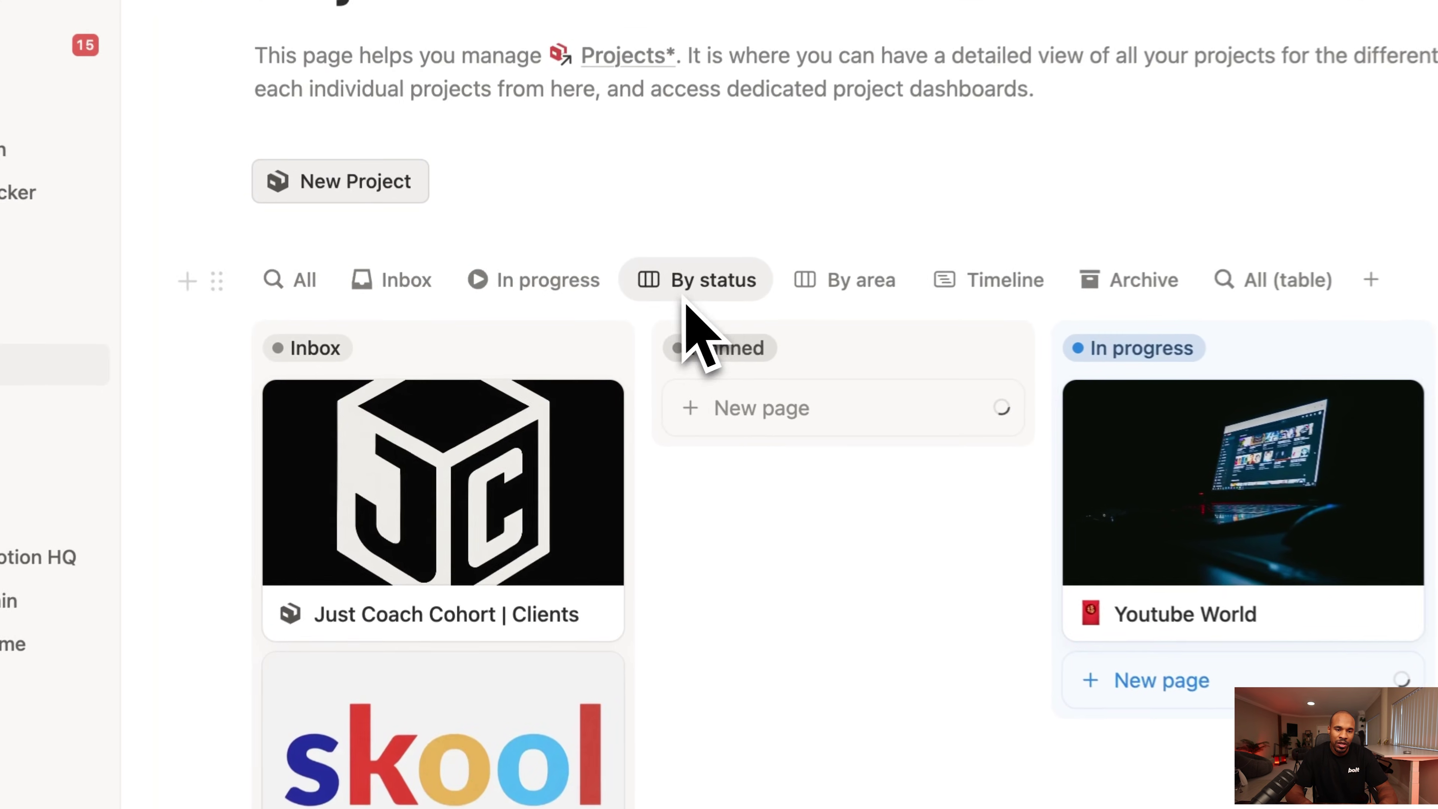
left_click(866, 281)
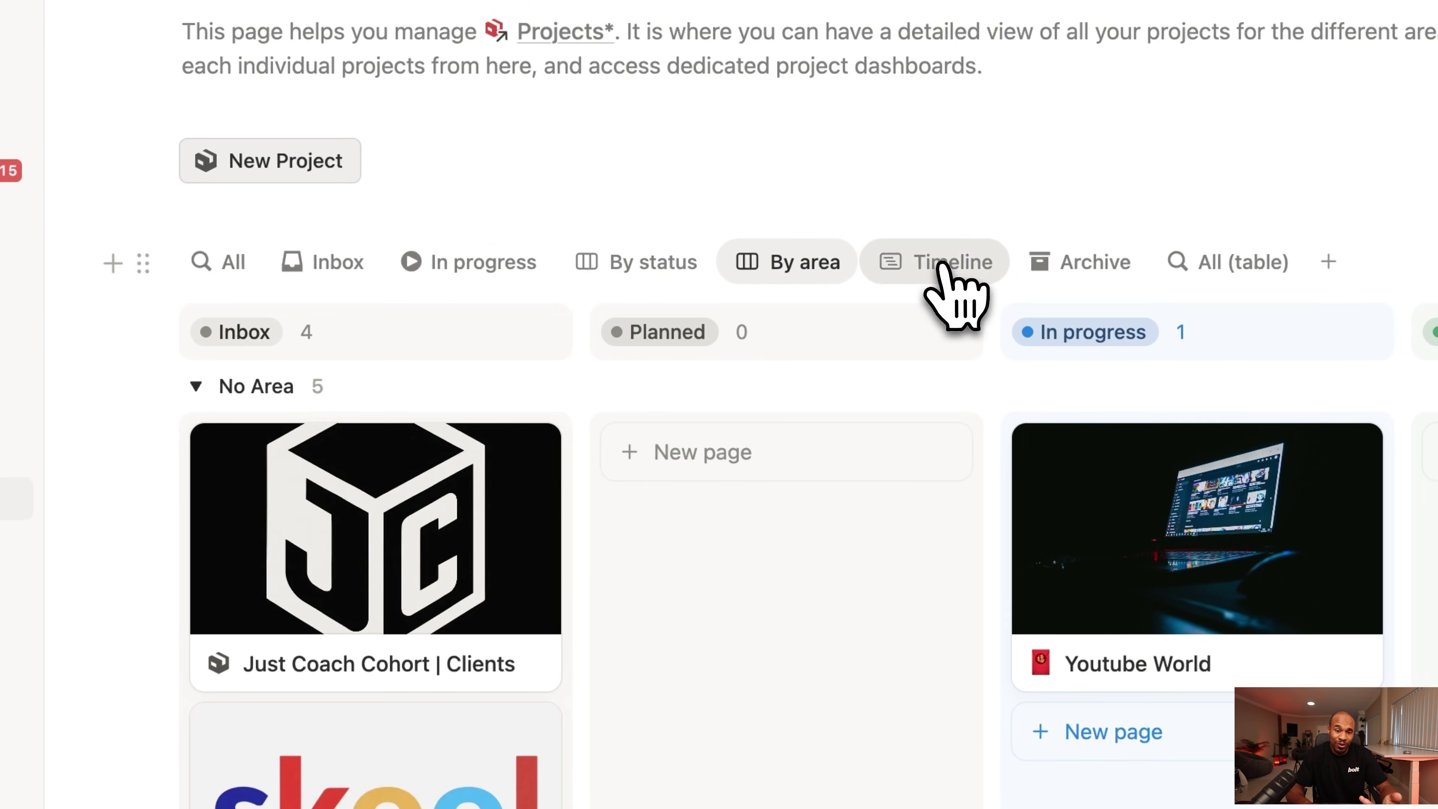
left_click(953, 266)
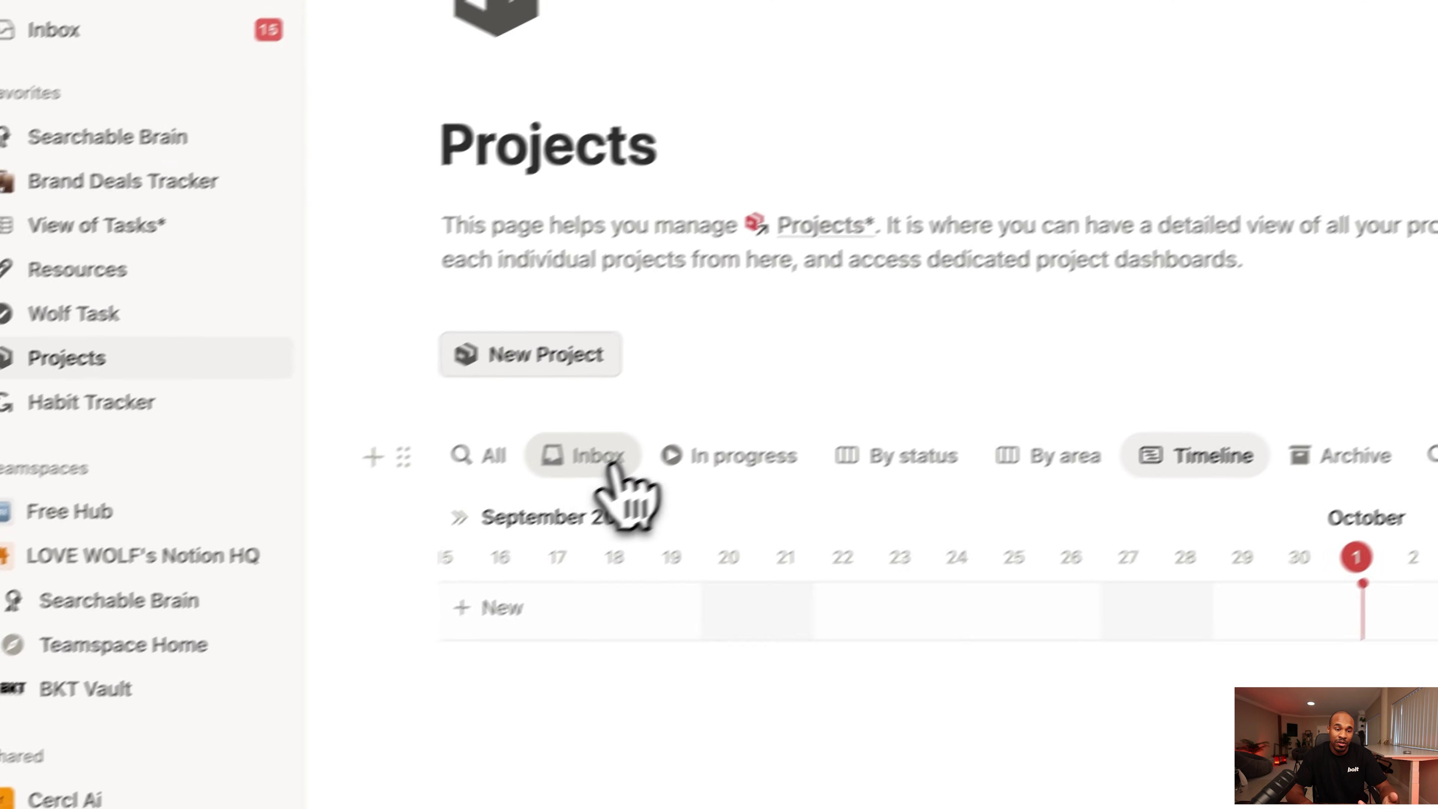
Step: Show the projects in the Inbox view and check the status of the Just Coach Cohort | Clients project without changing it
left_click(323, 596)
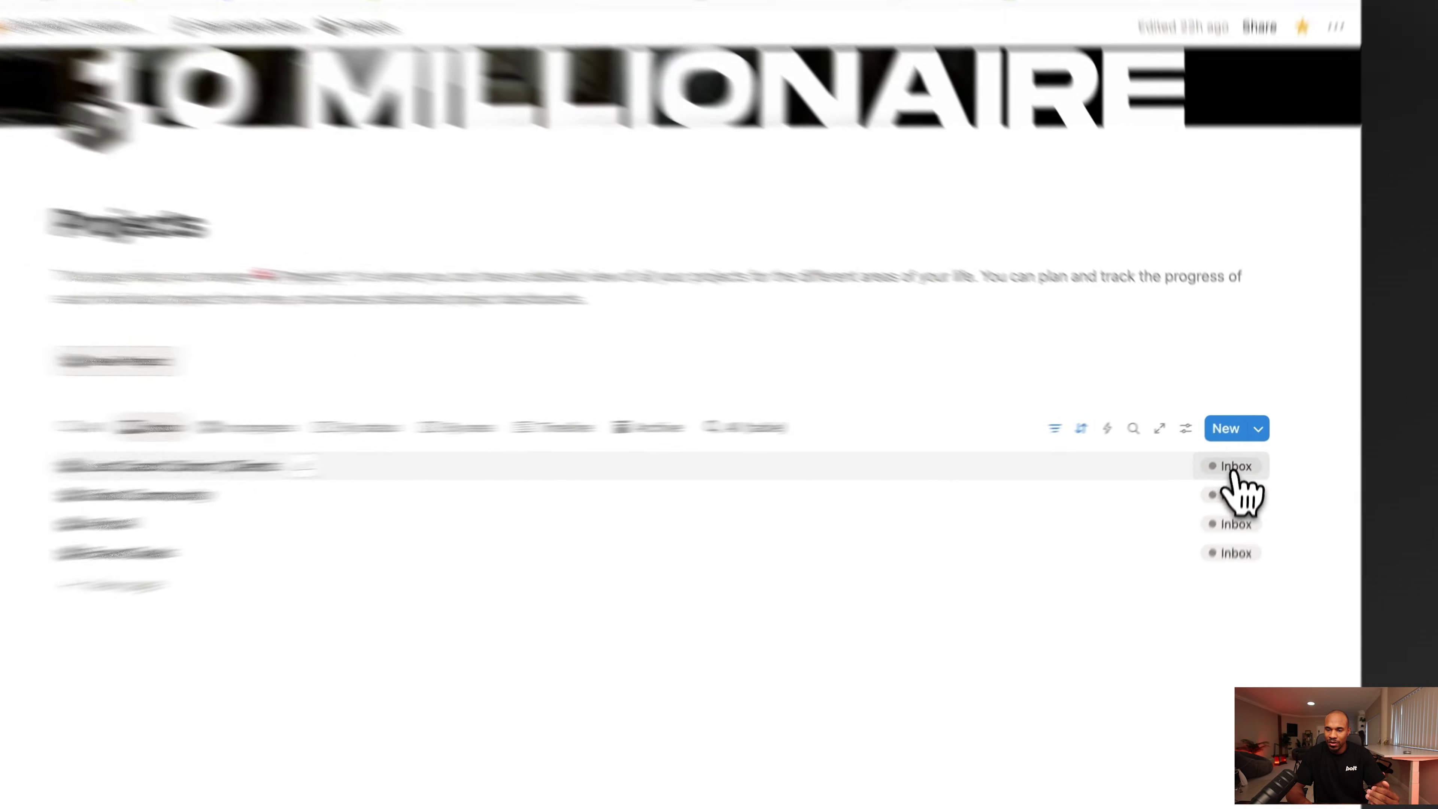
left_click(1237, 451)
key("Escape")
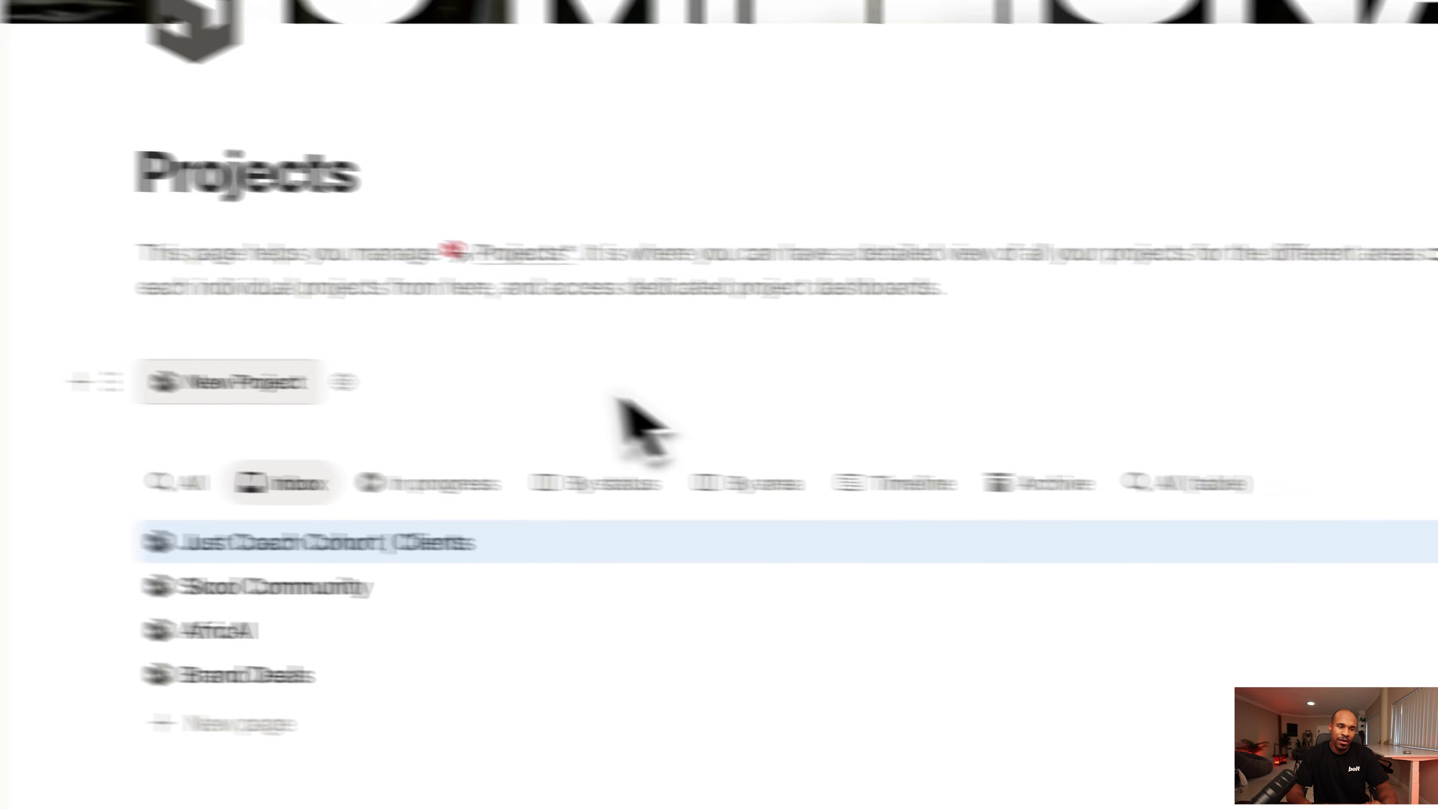
left_click(396, 501)
Step: Open the Areas page from the Searchable Brain navigation and view its active areas
scroll(827, 538, "down", 4)
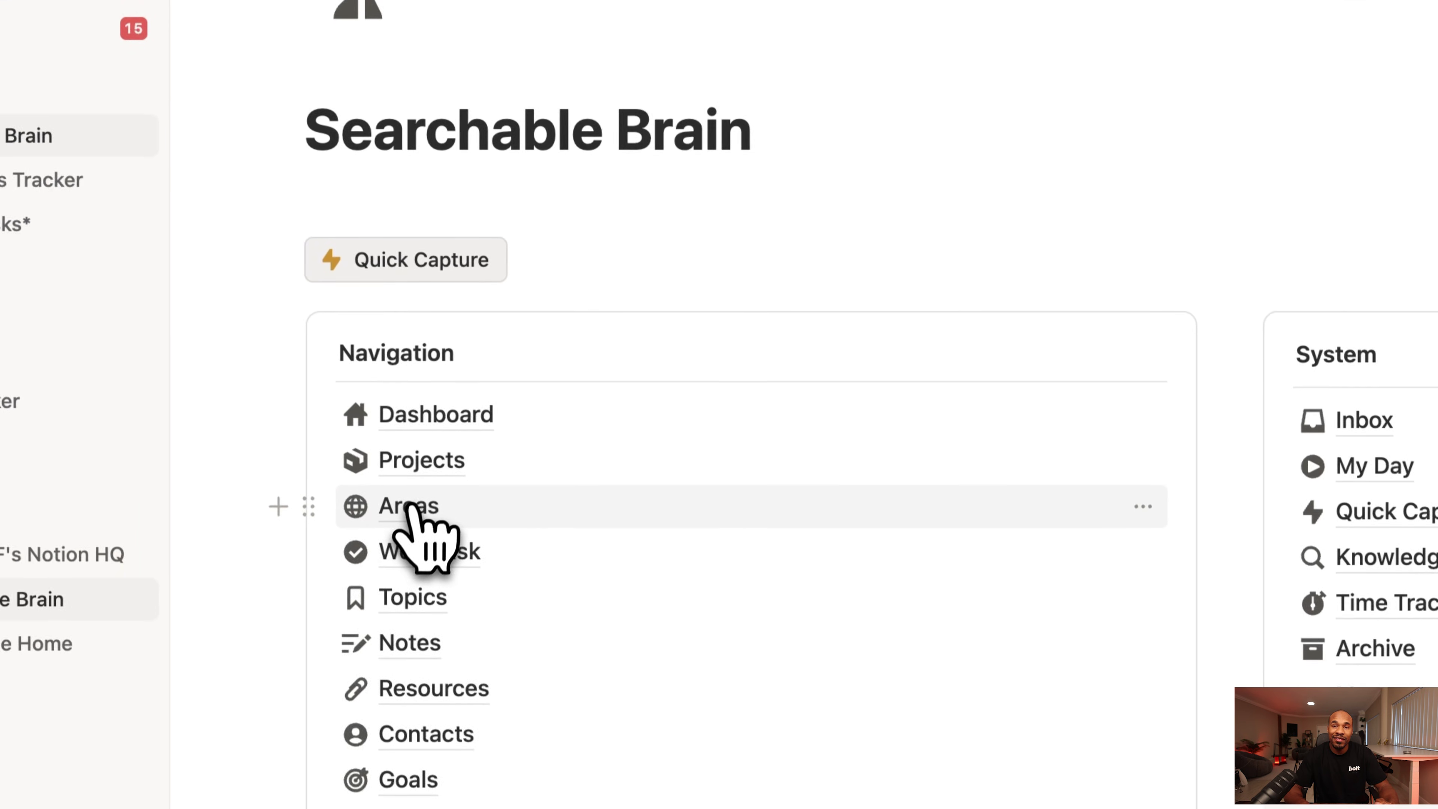
left_click(414, 496)
scroll(931, 379, "down", 3)
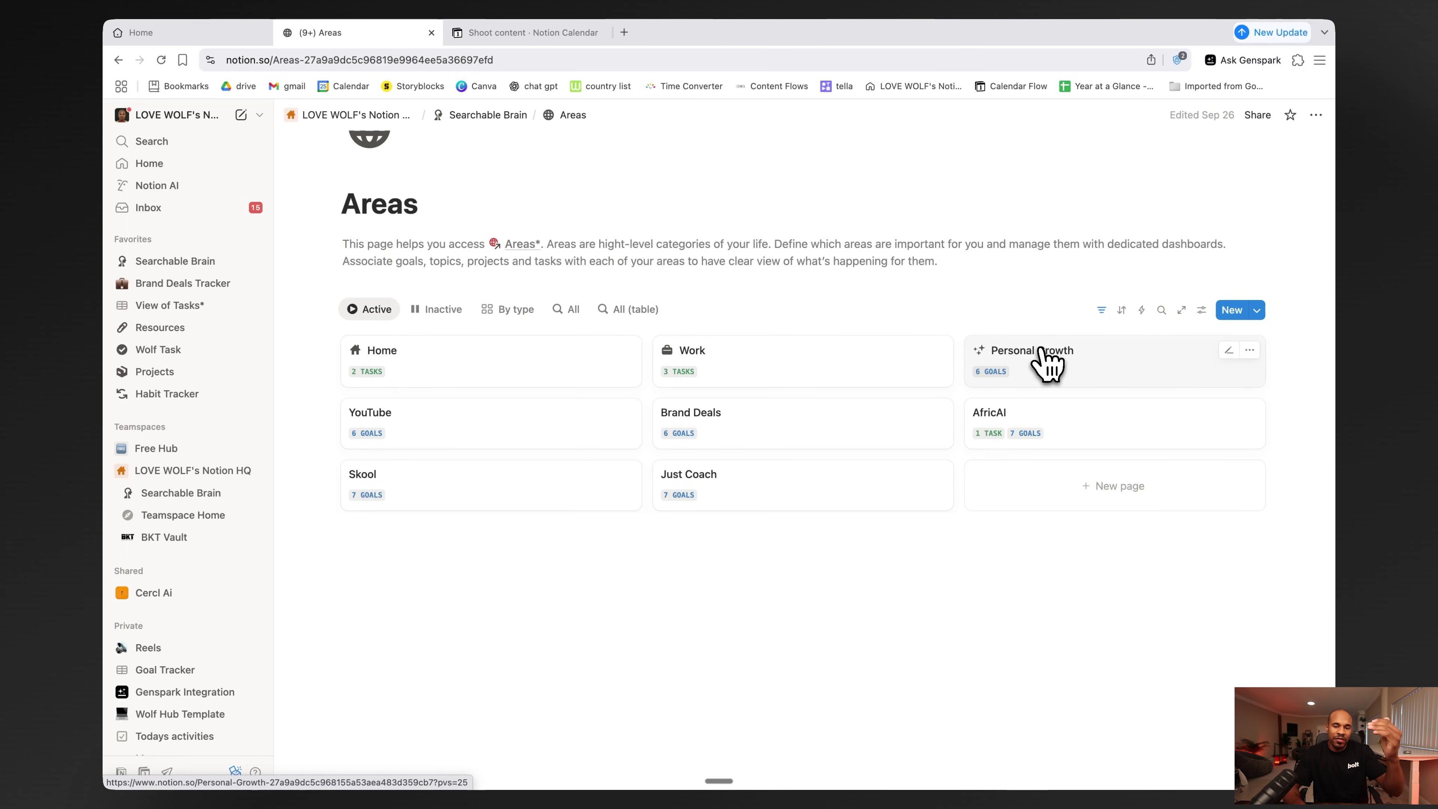
Step: Open the Personal Growth area and examine its projects, tasks, goals, notes, resources and topics
left_click(1047, 362)
scroll(633, 459, "down", 5)
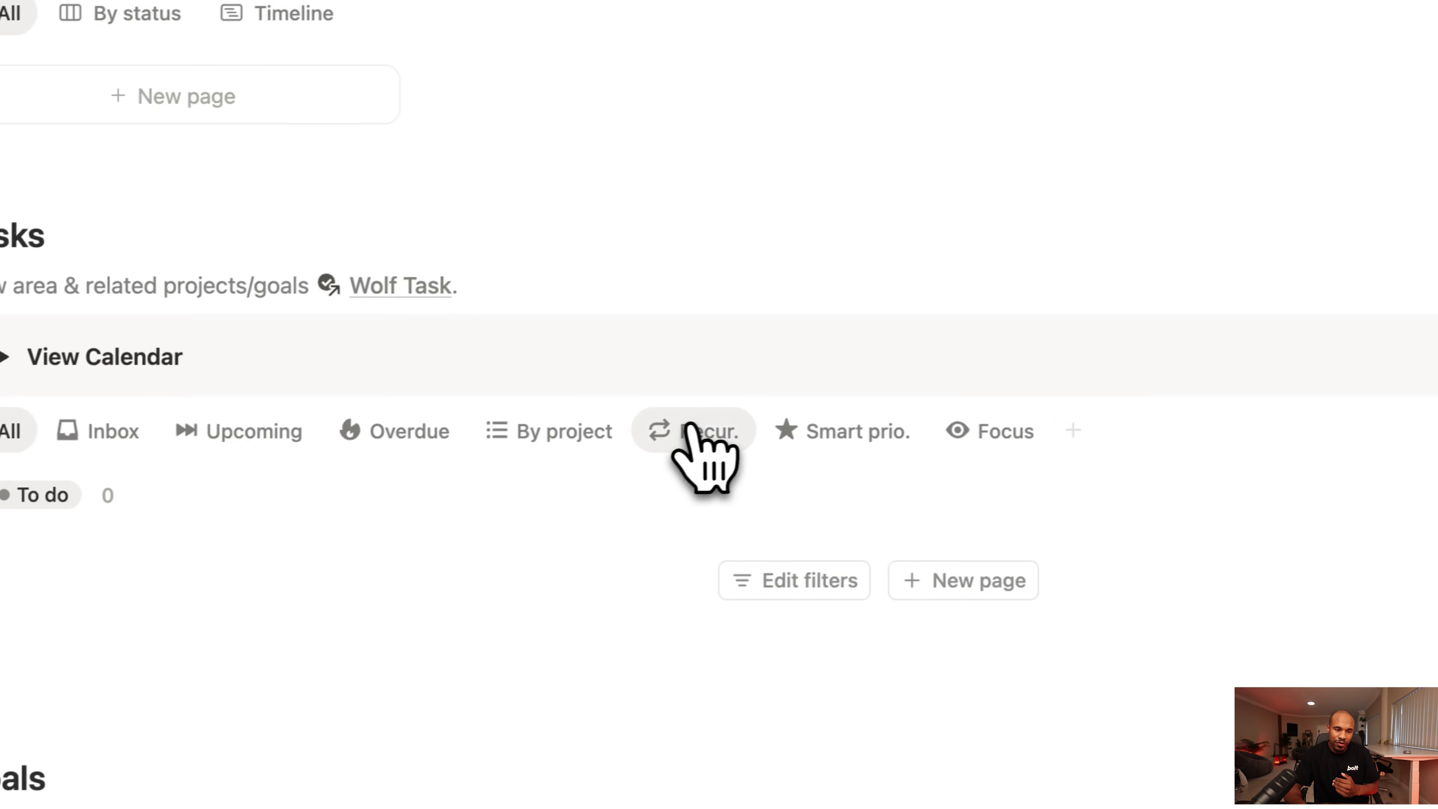
scroll(690, 427, "down", 6)
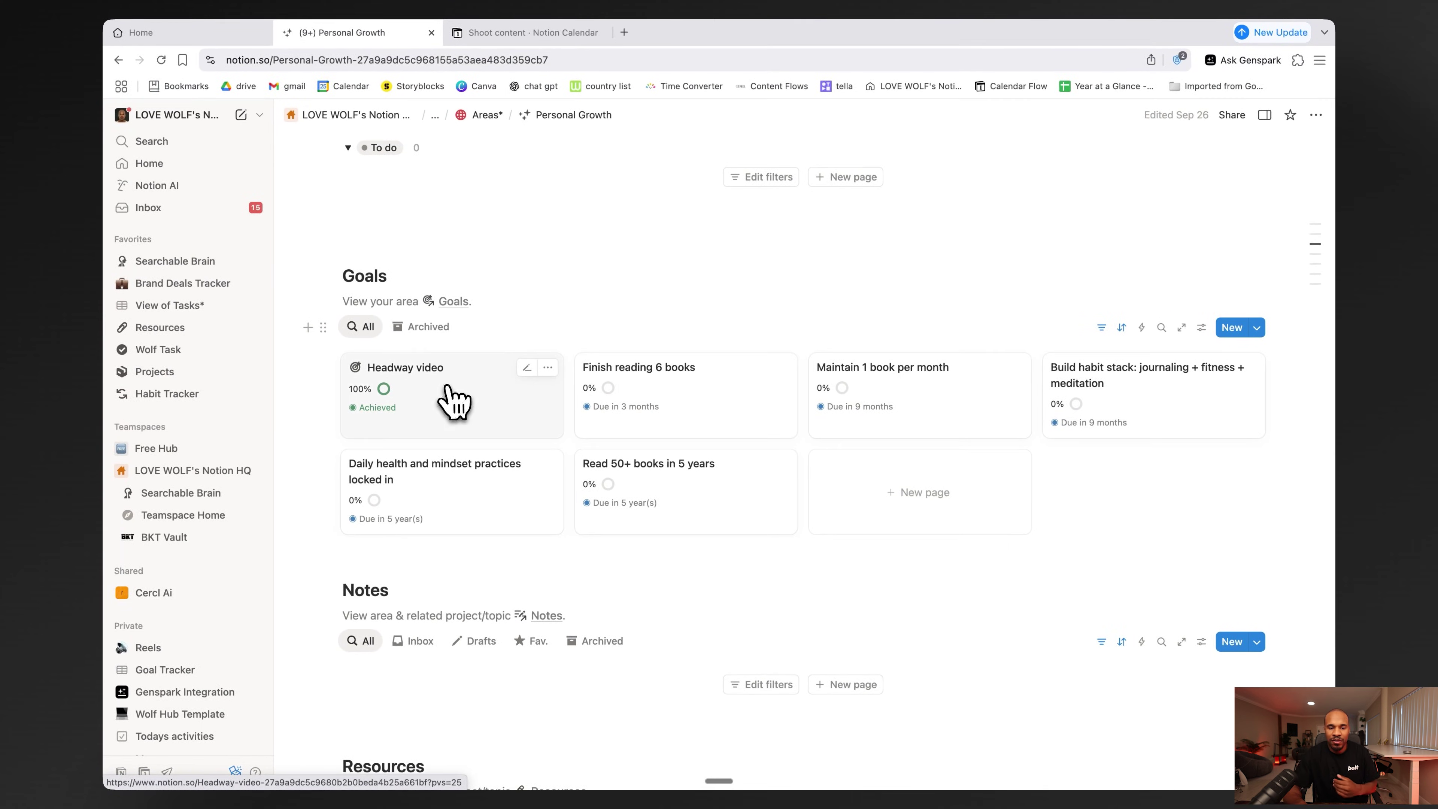
scroll(677, 485, "down", 6)
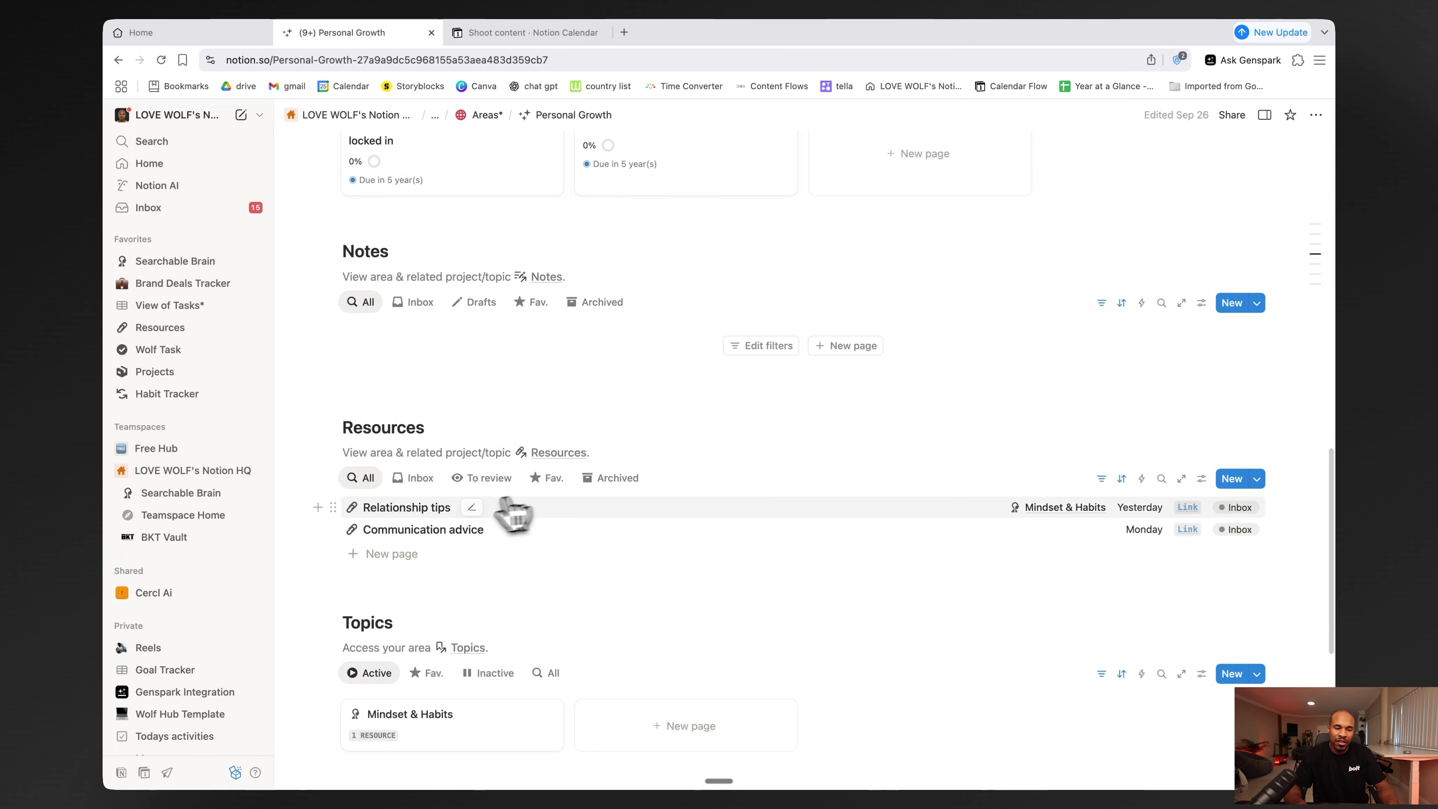
scroll(527, 499, "down", 2)
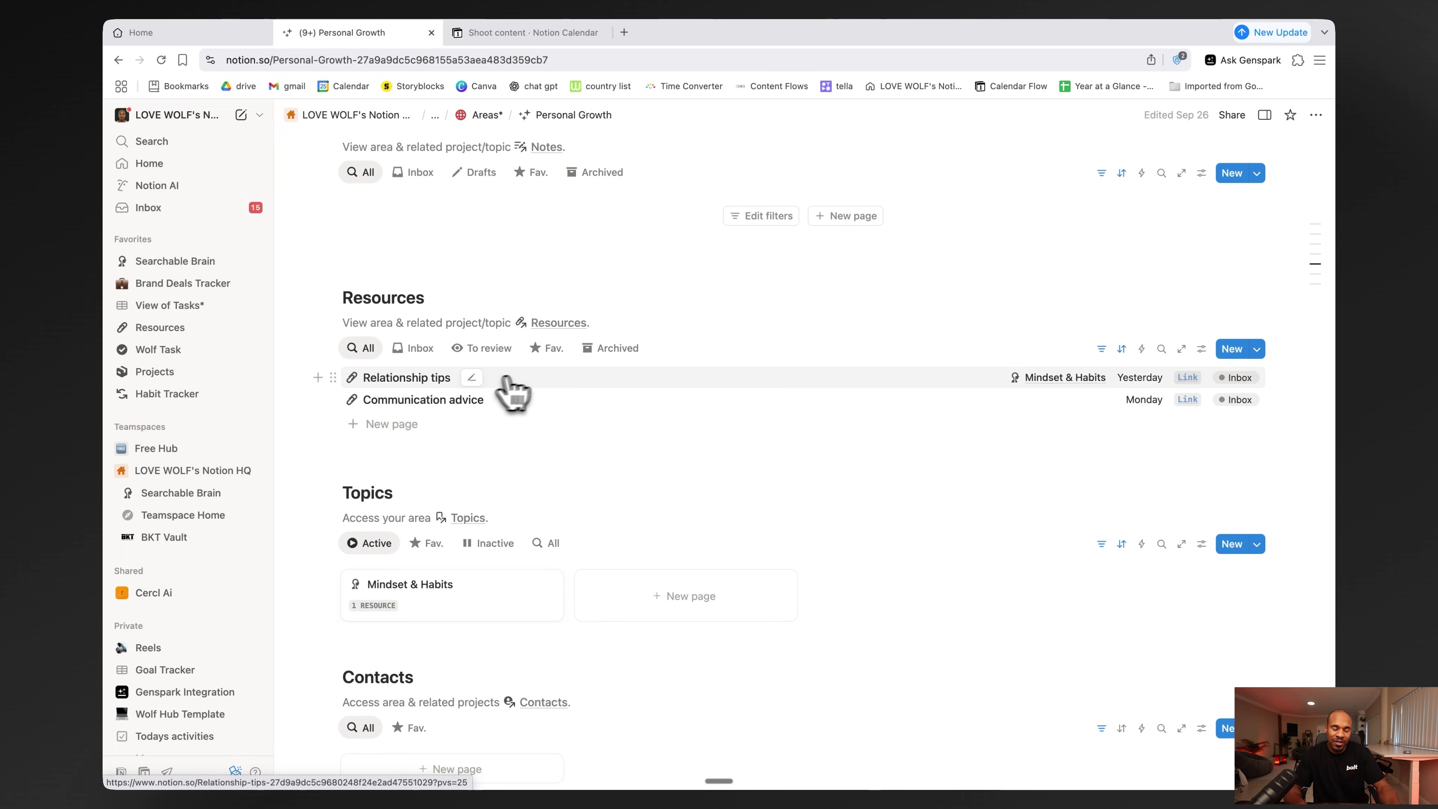
scroll(510, 393, "up", 10)
scroll(538, 391, "up", 1)
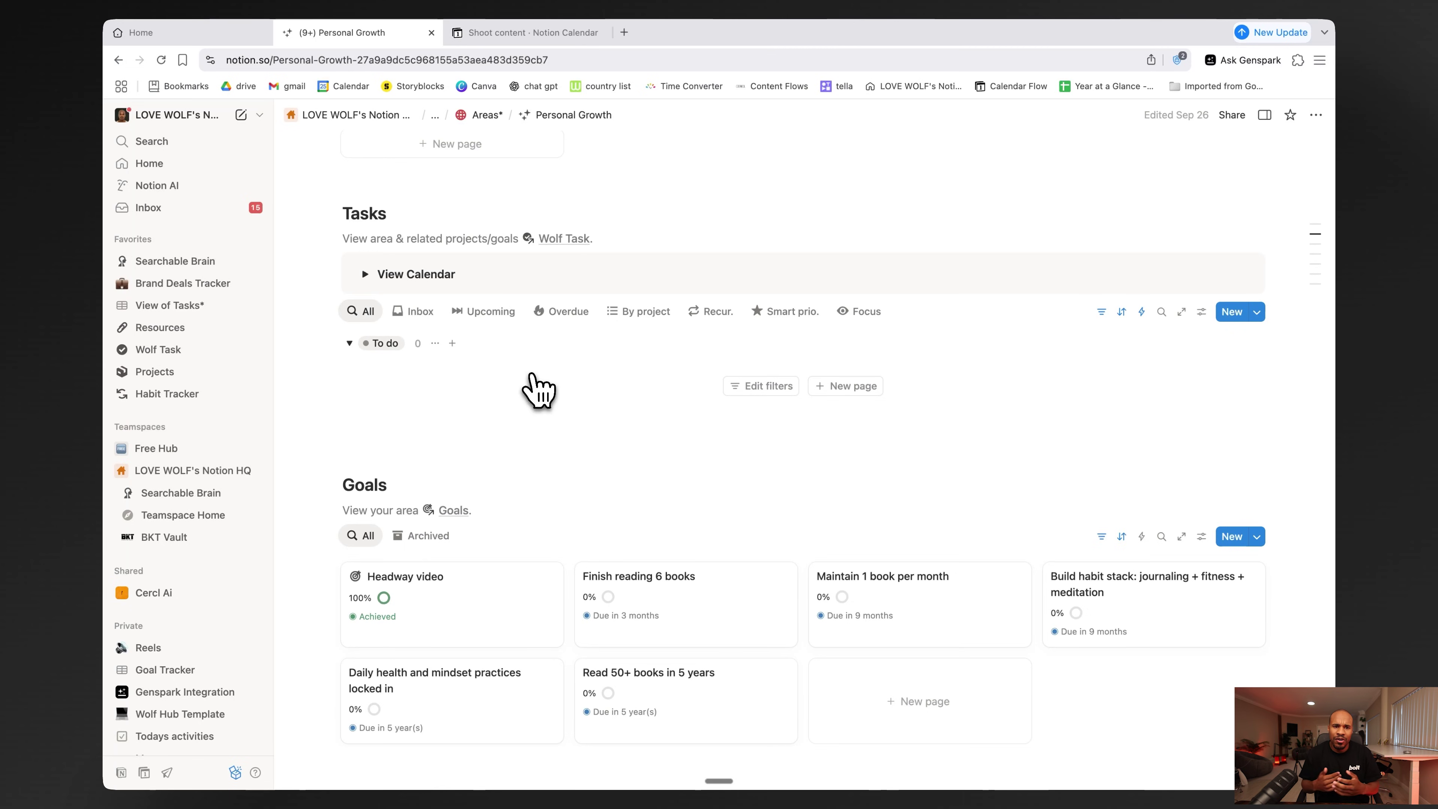
scroll(538, 391, "up", 10)
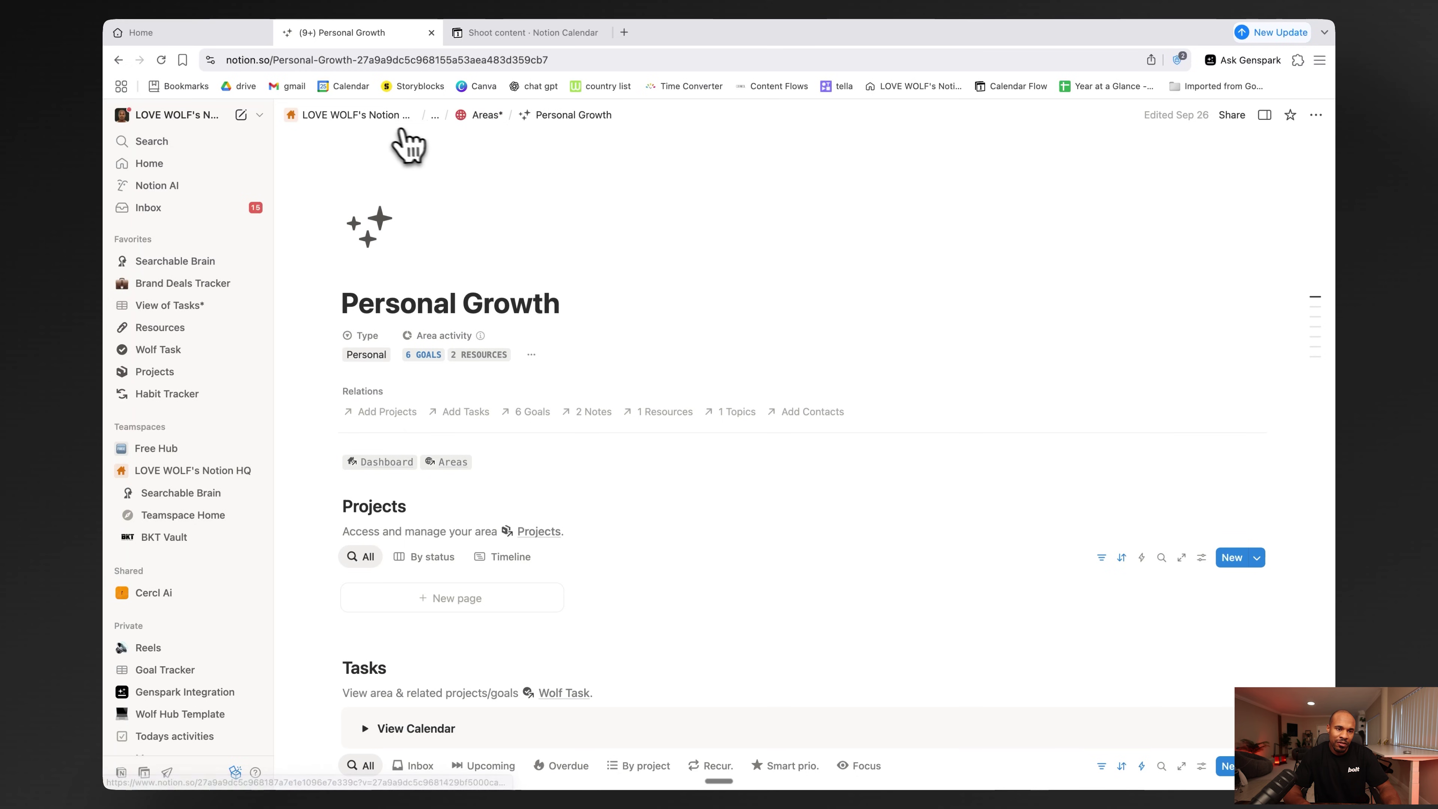
Step: Open the Areas* database and view only its active areas, followed by all areas
left_click(482, 116)
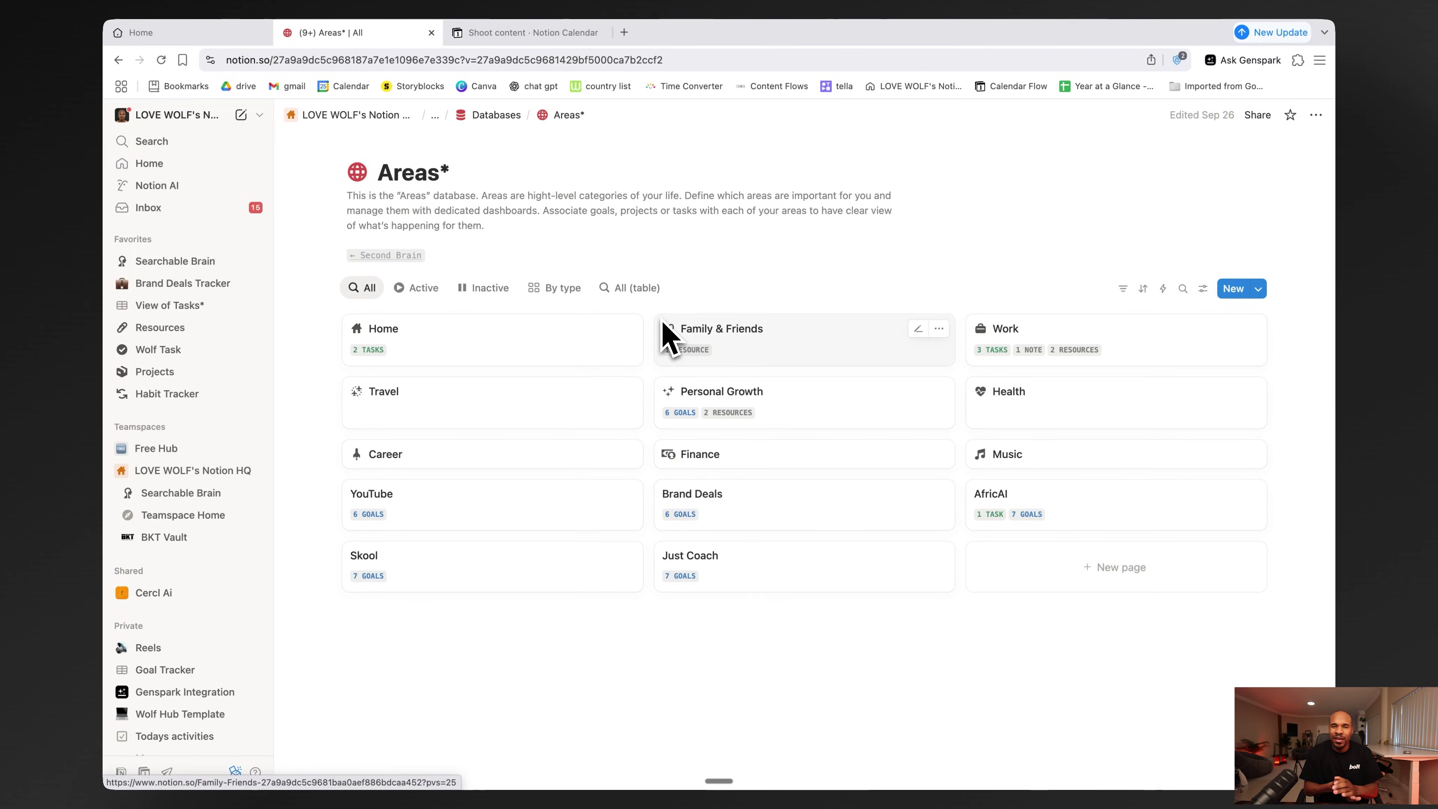
left_click(422, 287)
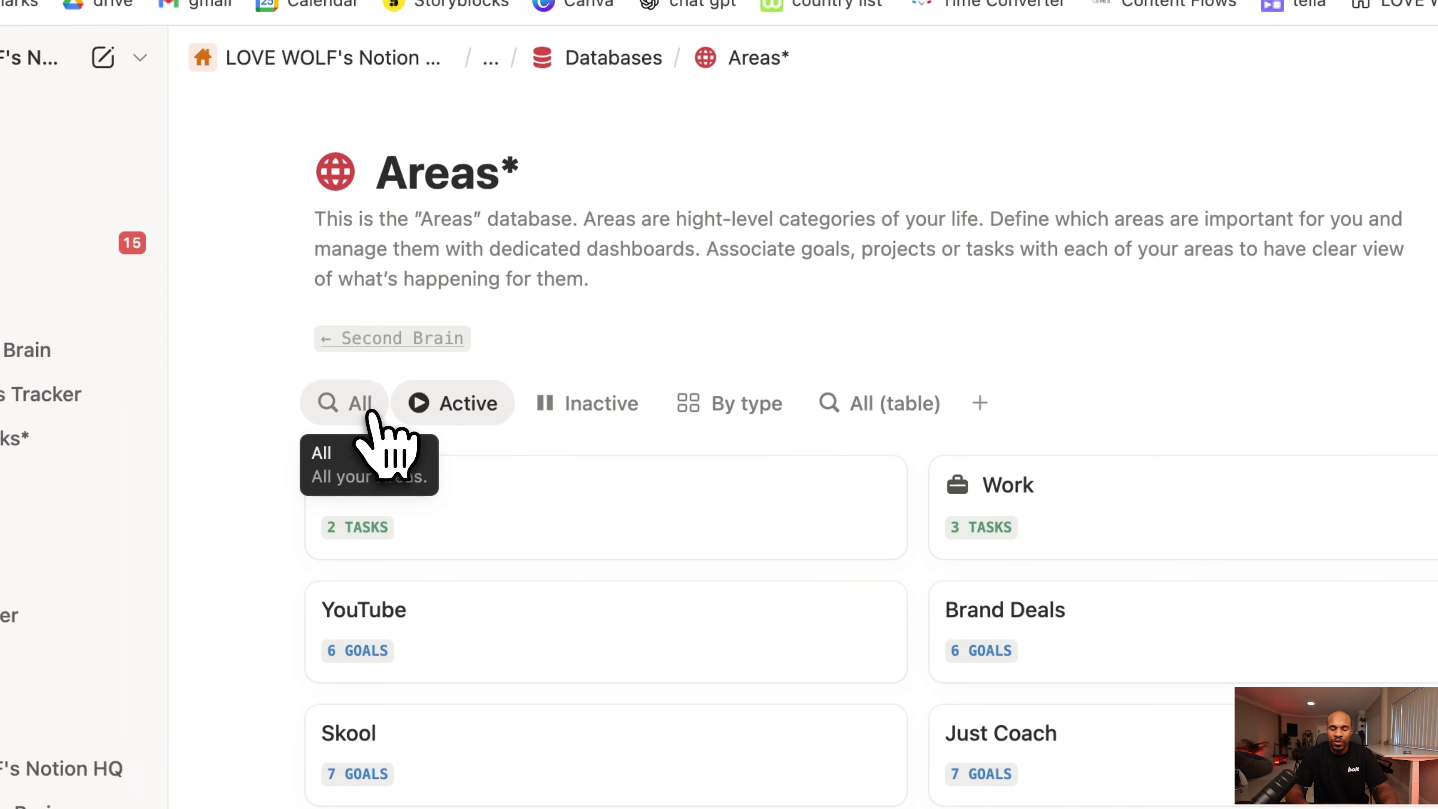
left_click(369, 412)
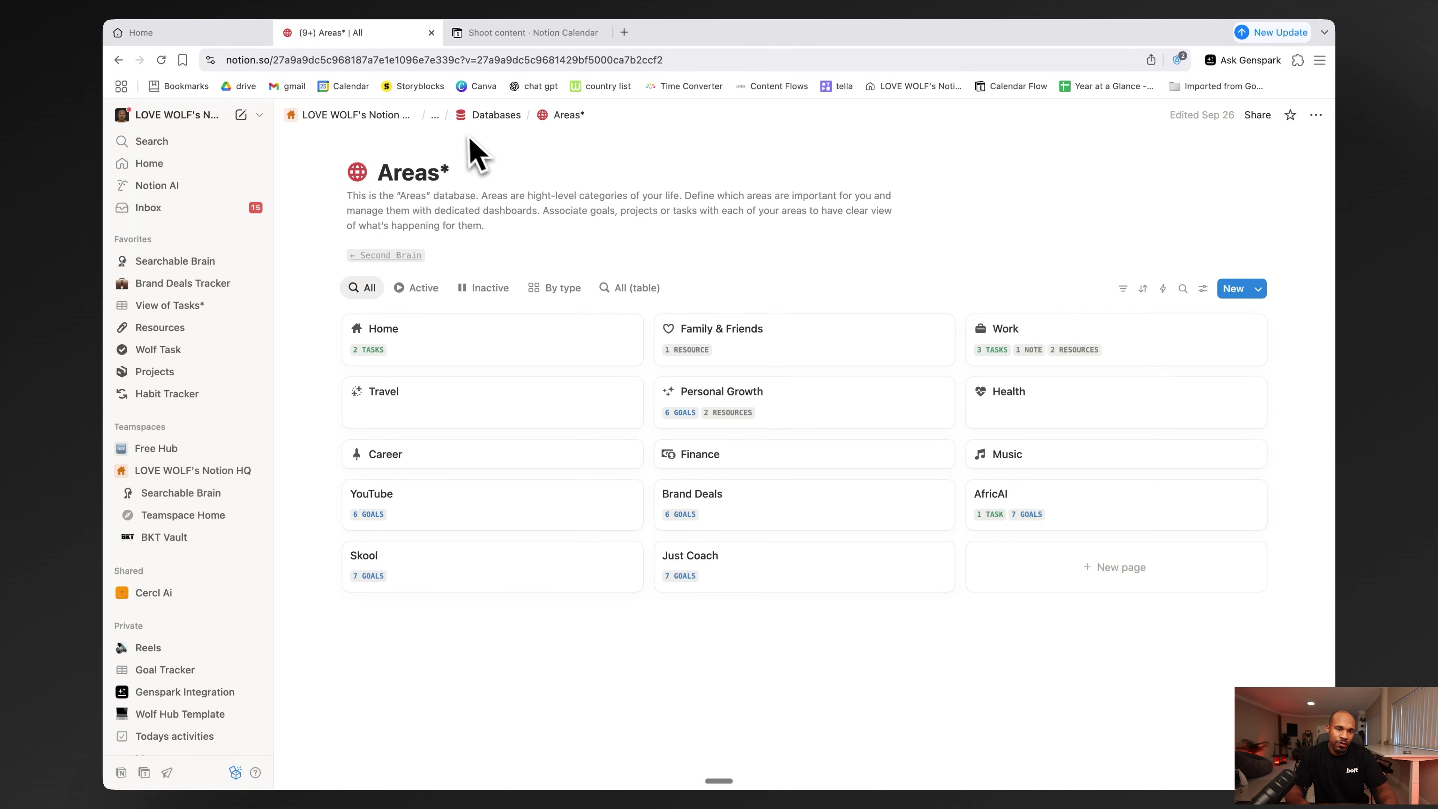
Step: Return to Searchable Brain, open the Wolf Task page and look through its to-do and done tasks
left_click(496, 115)
left_click(482, 116)
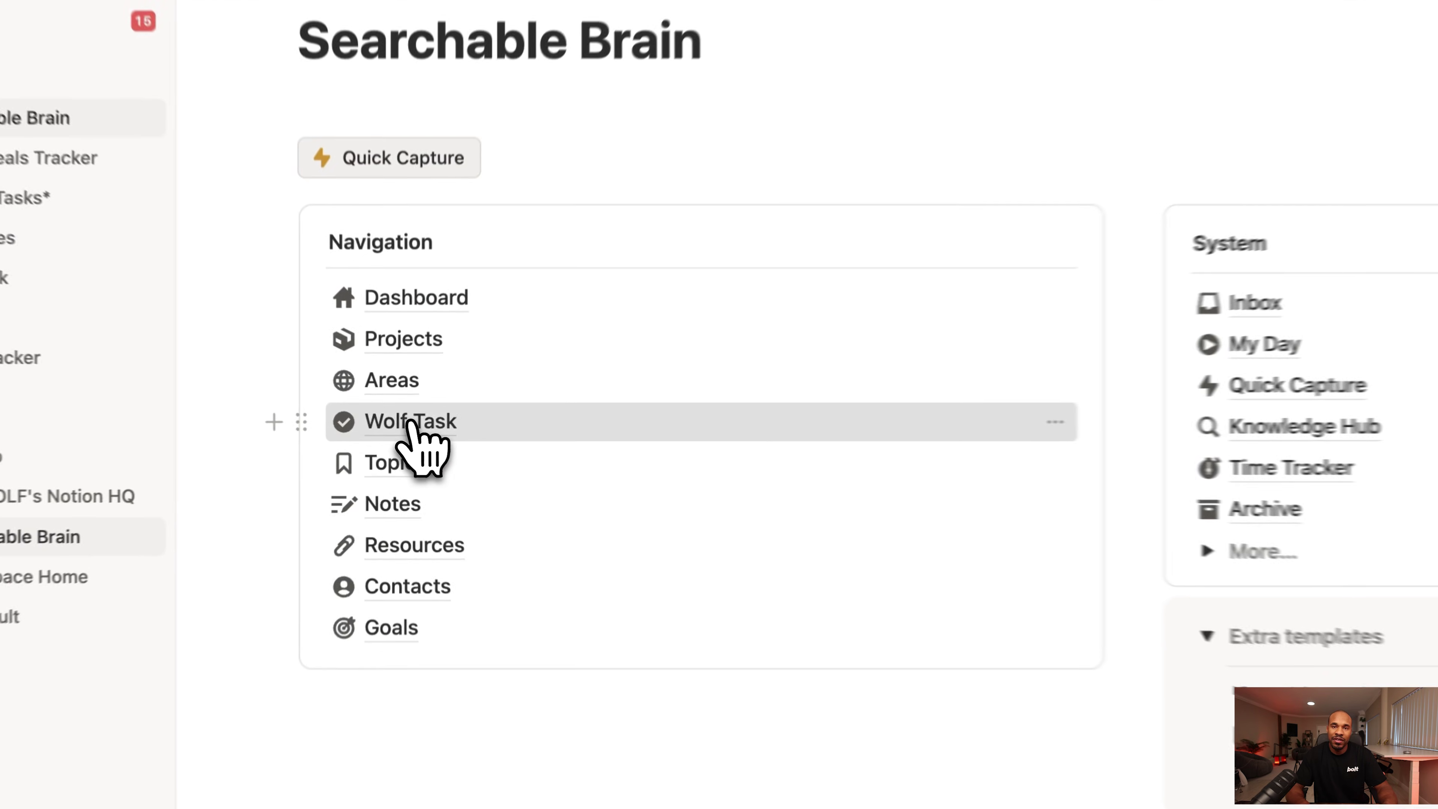
left_click(409, 432)
scroll(930, 450, "down", 20)
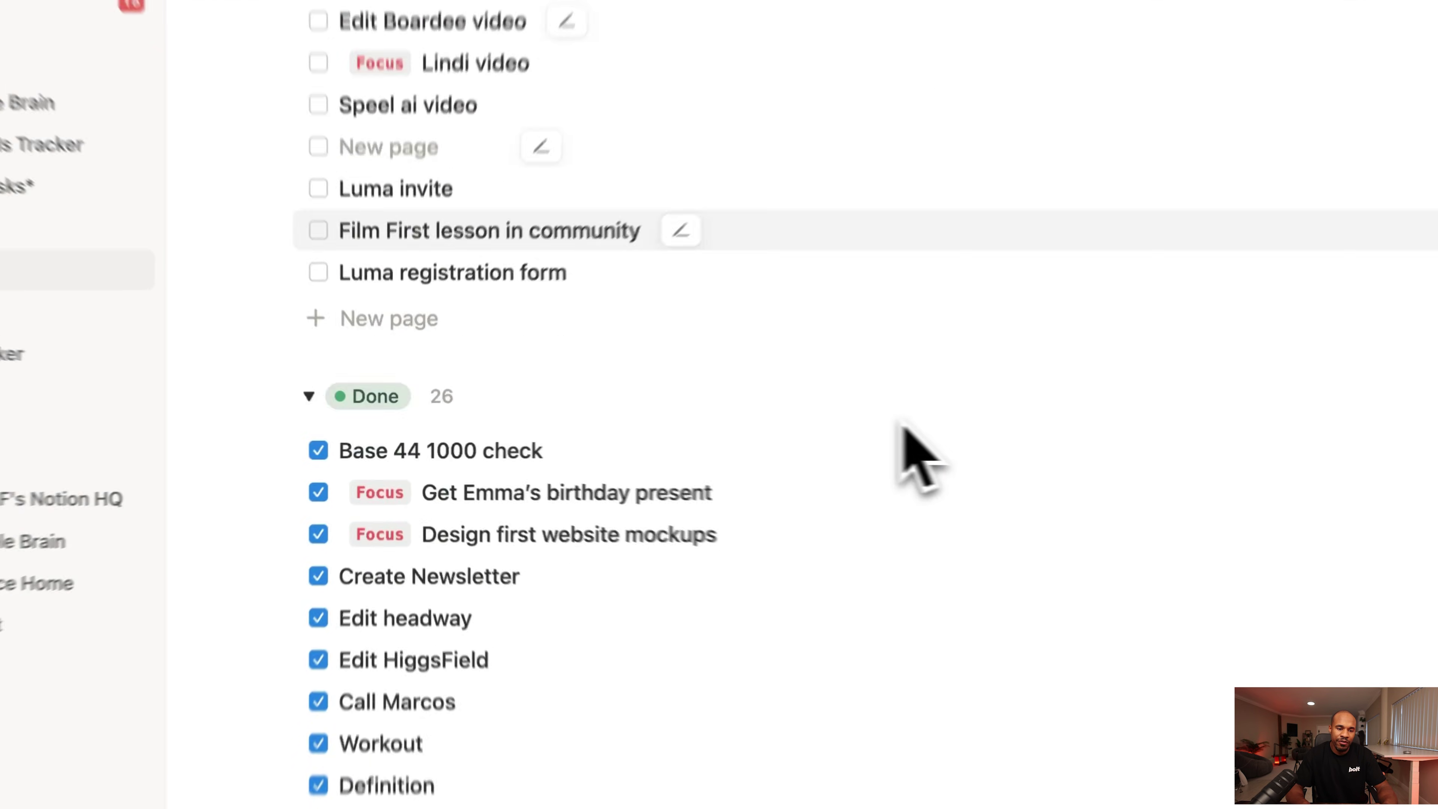
scroll(674, 450, "down", 10)
scroll(669, 449, "up", 3)
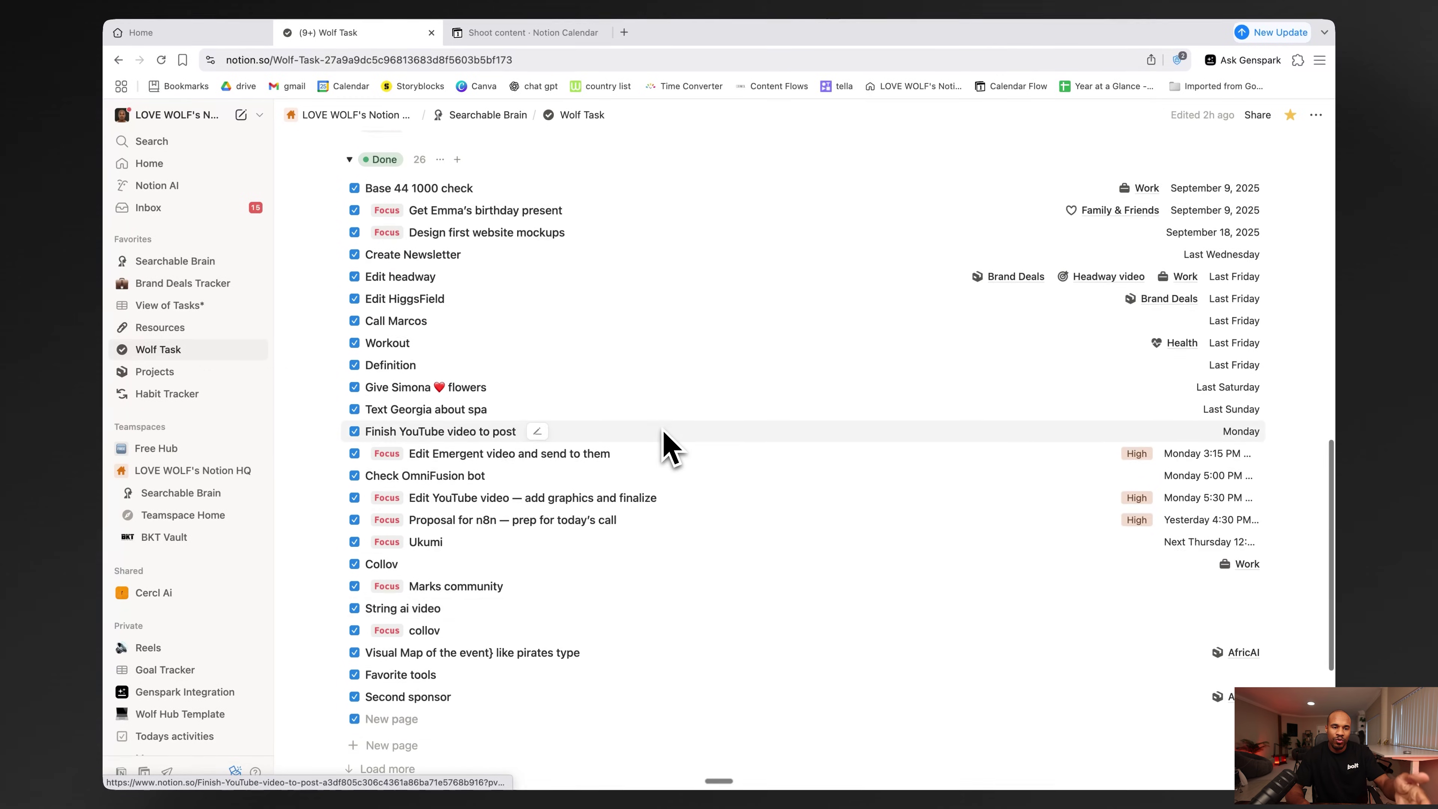
scroll(671, 448, "up", 15)
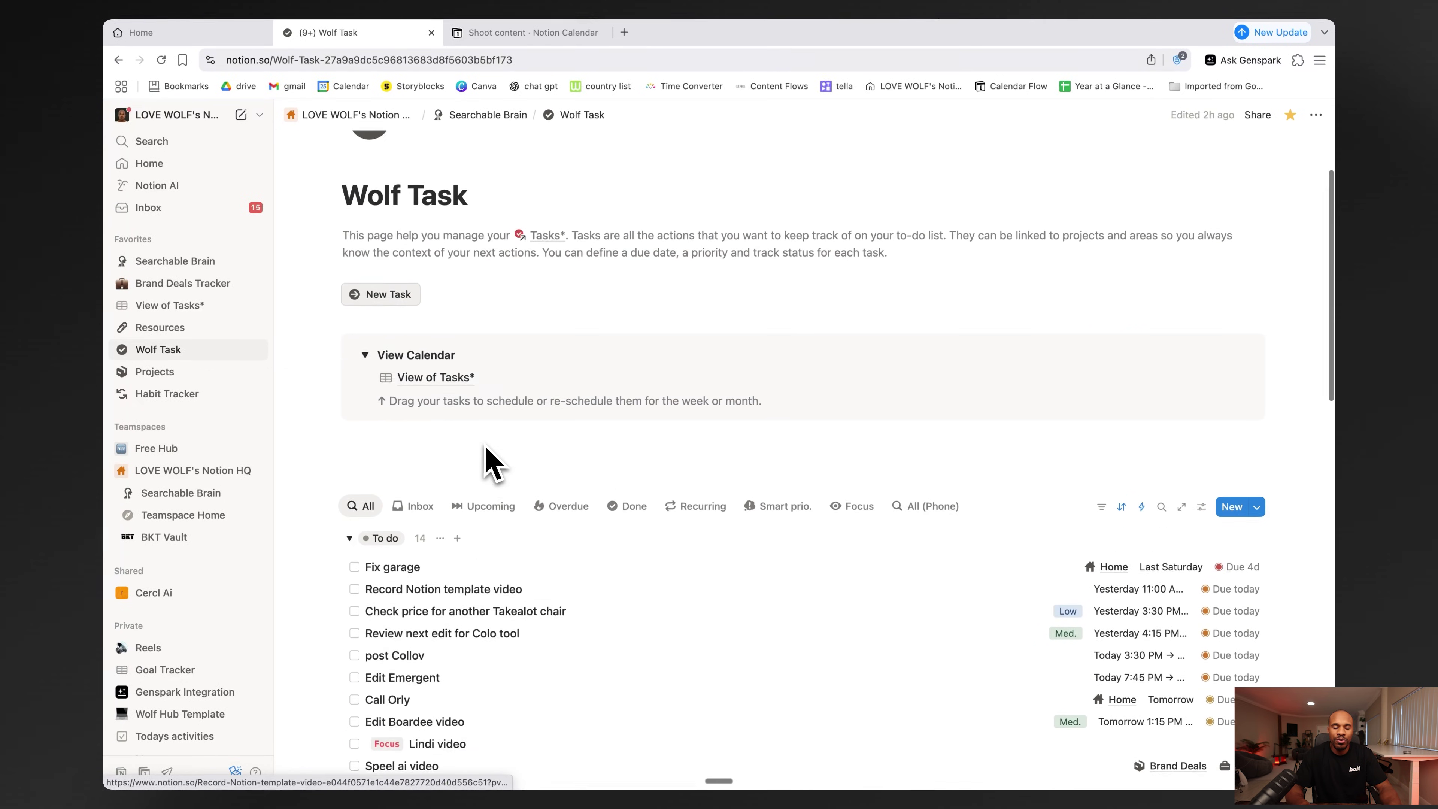
scroll(493, 462, "up", 2)
scroll(417, 296, "down", 5)
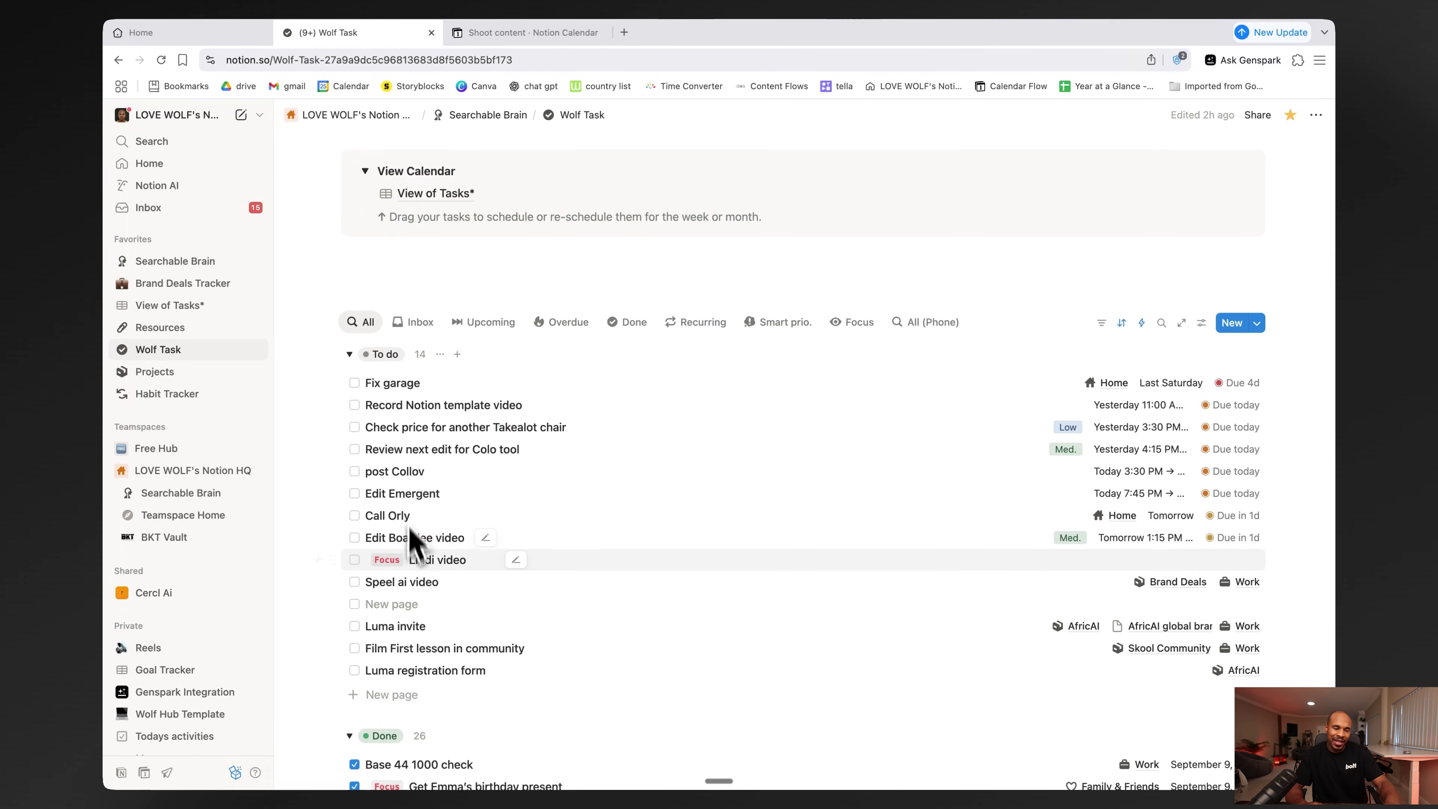
Step: Look through the Wolf Task list and examine the properties of the newly captured YouTube scripting task
scroll(401, 449, "down", 5)
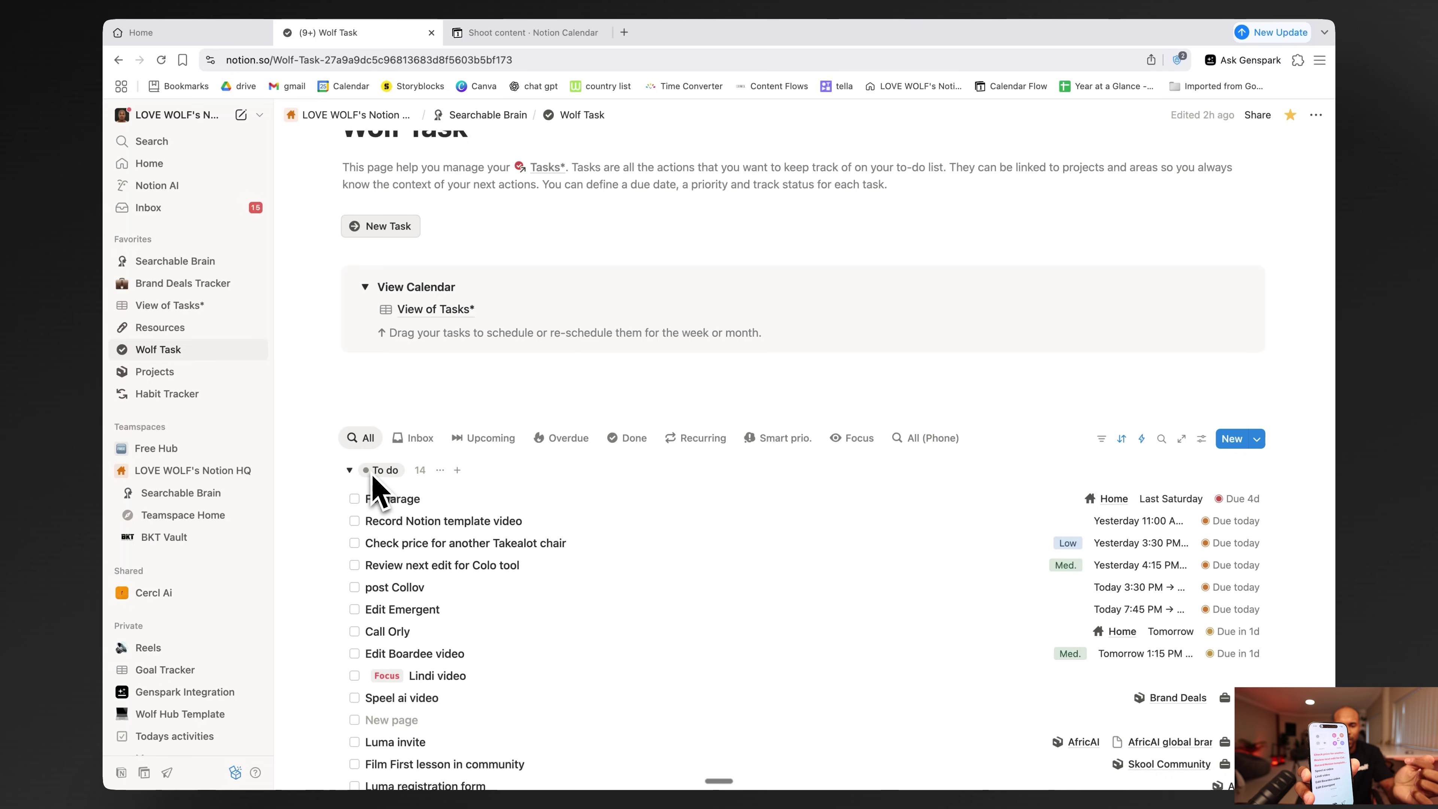
scroll(374, 490, "down", 10)
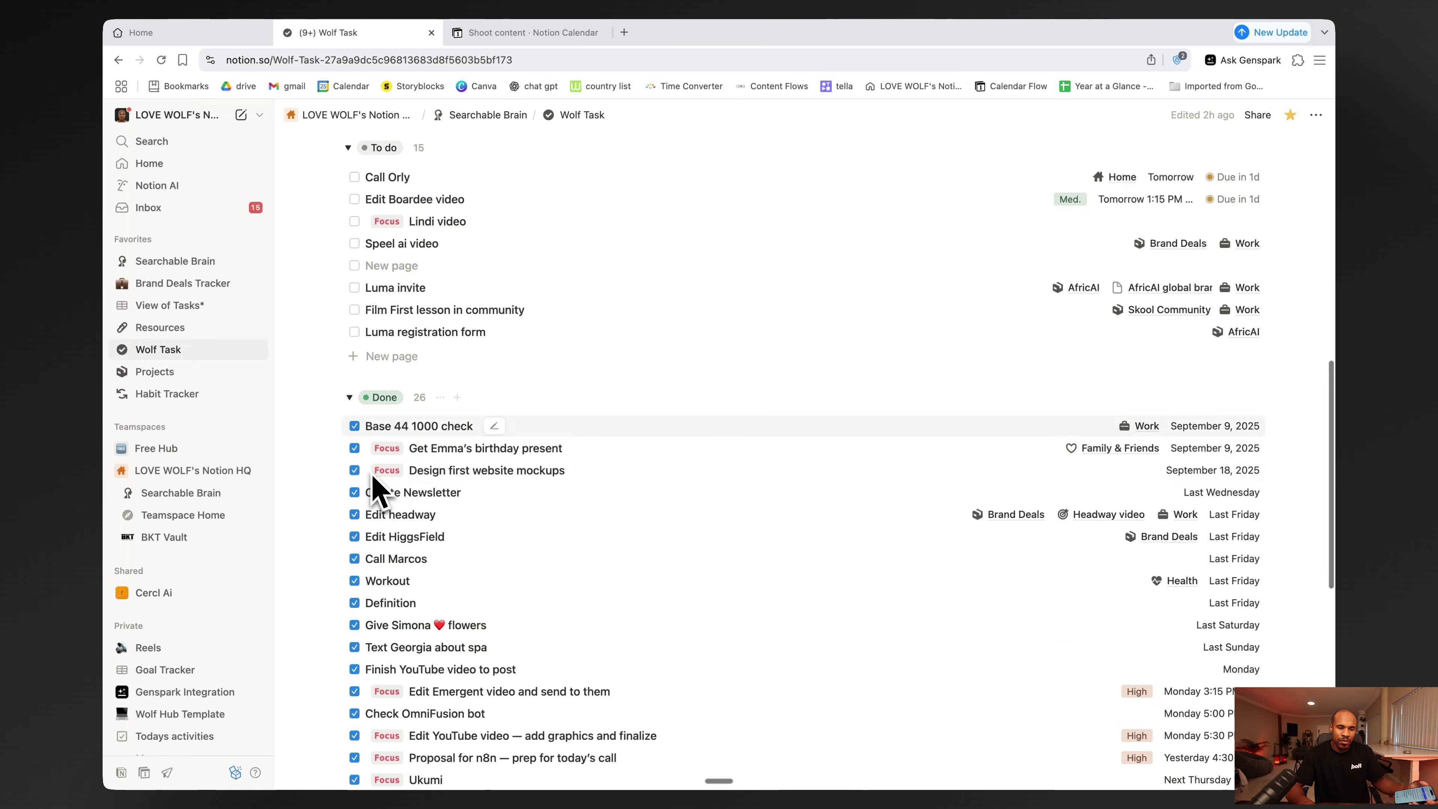
scroll(376, 484, "up", 6)
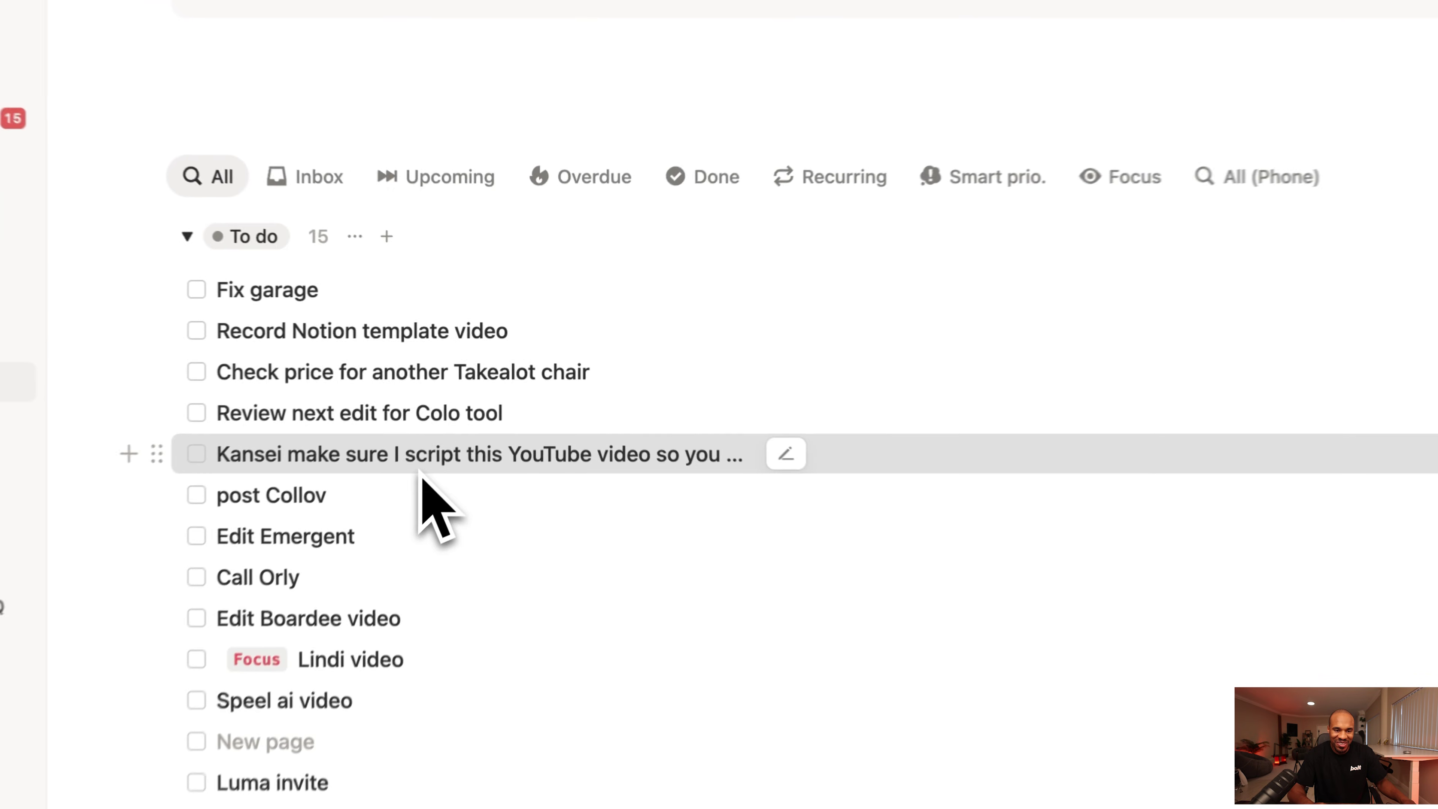
left_click(558, 394)
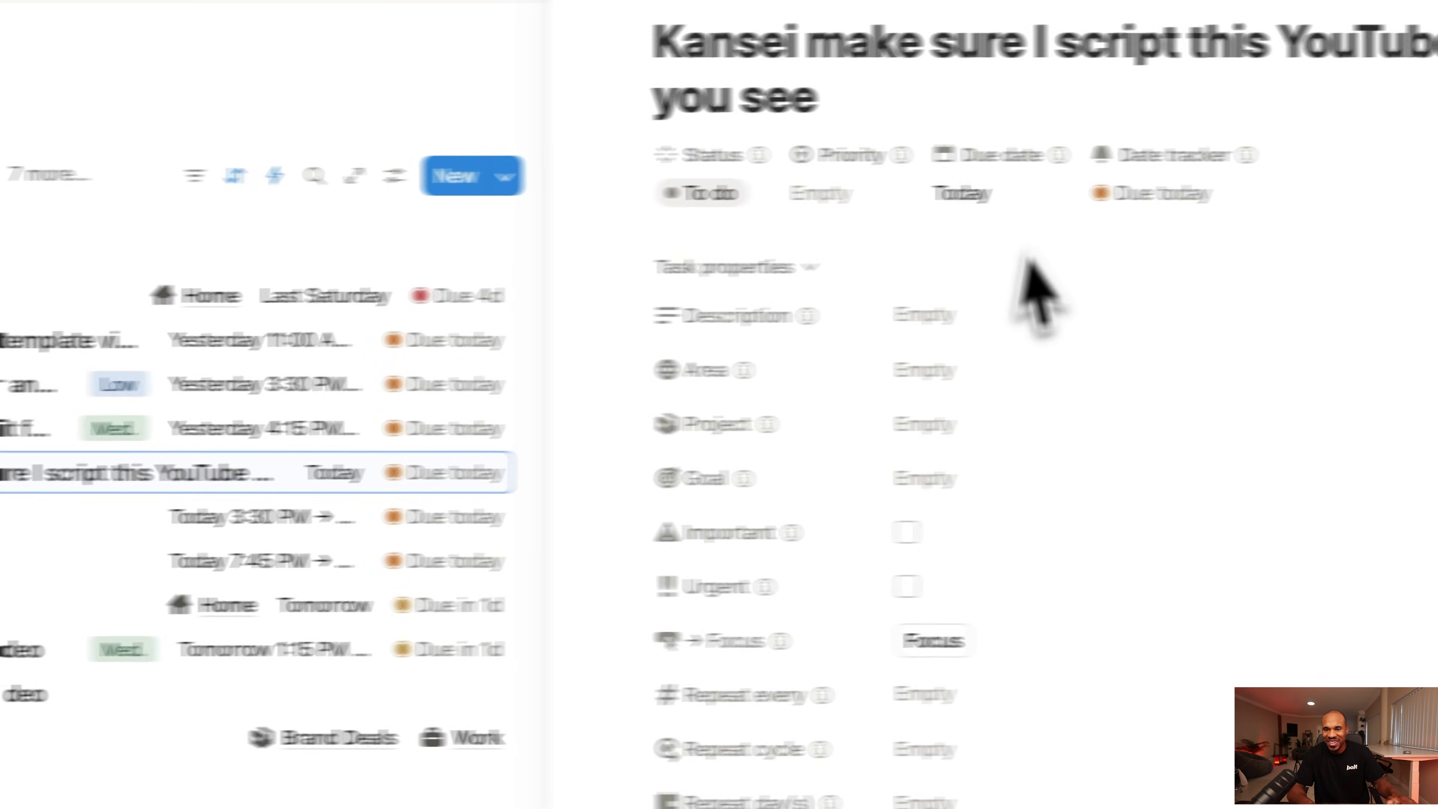
scroll(915, 562, "down", 5)
left_click(790, 440)
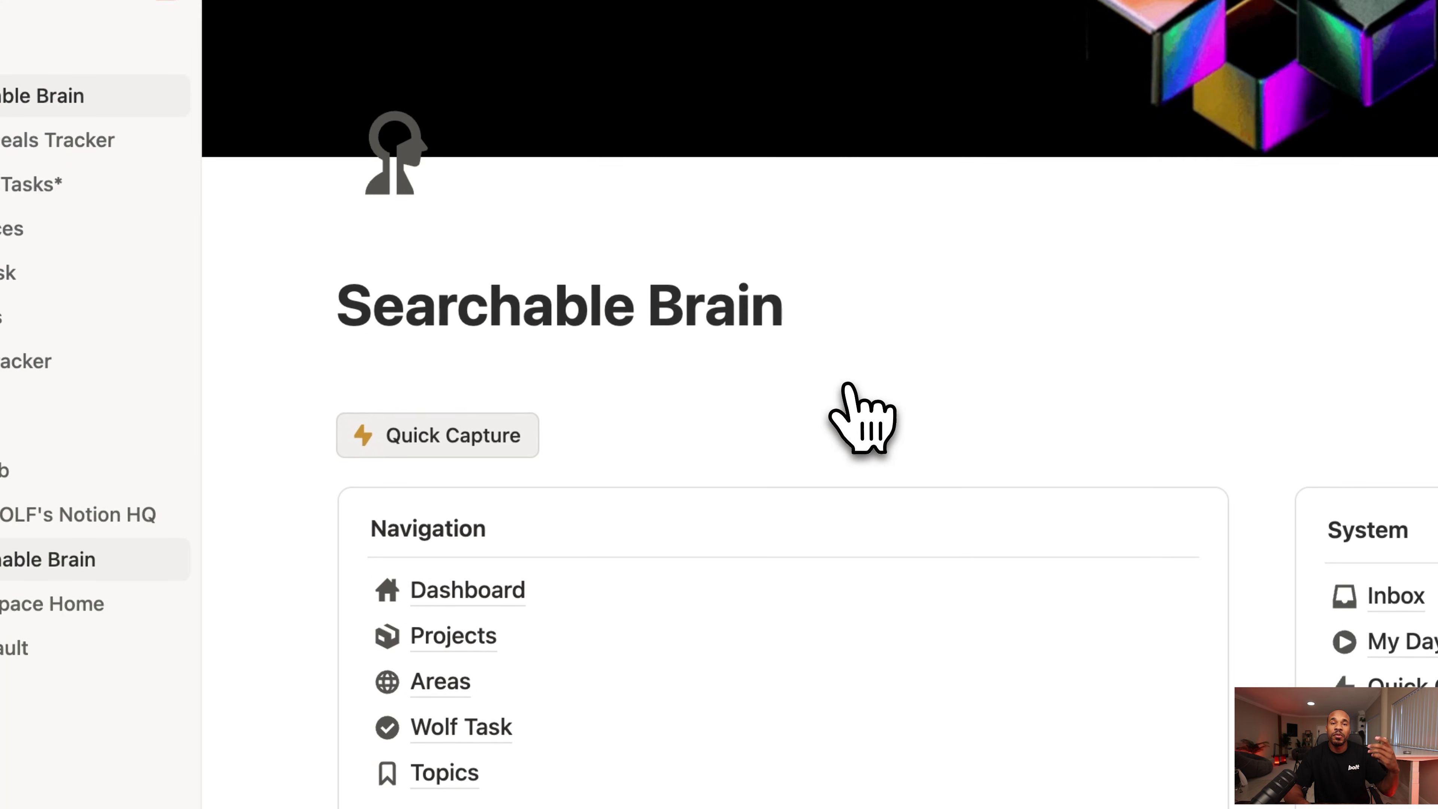
Step: View the Topics and Notes pages from the Searchable Brain navigation and return to Searchable Brain
scroll(860, 418, "down", 5)
left_click(471, 530)
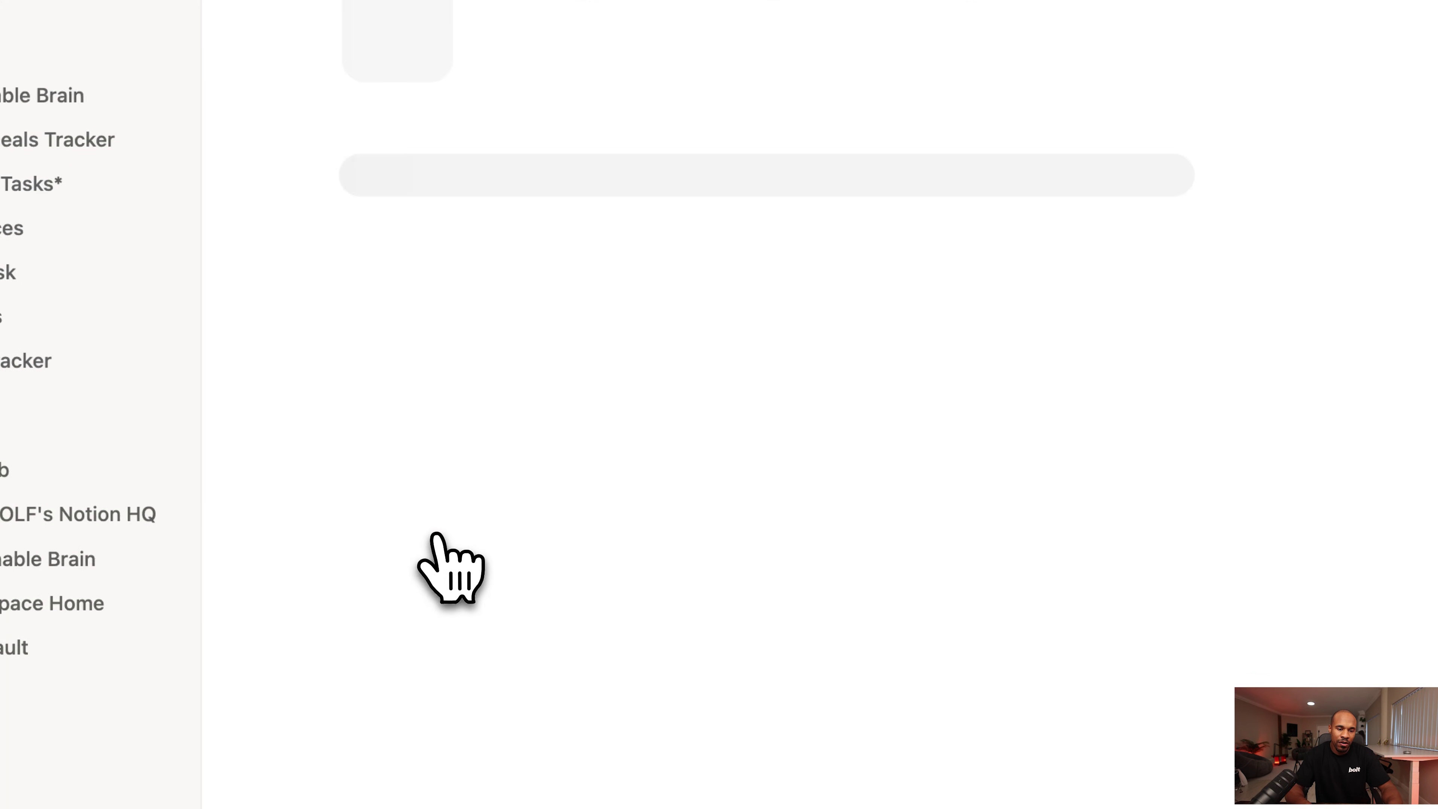
scroll(895, 376, "down", 2)
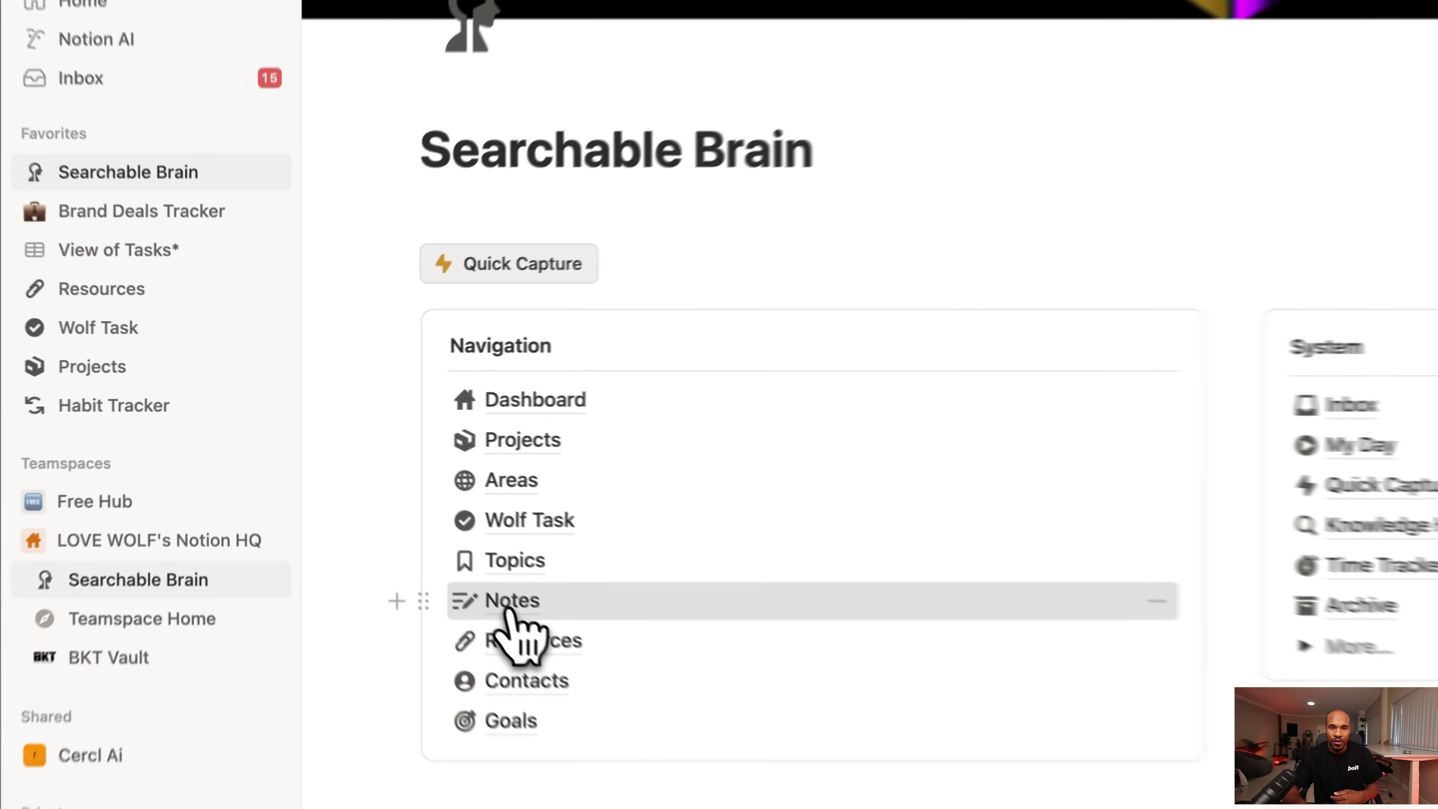
left_click(394, 506)
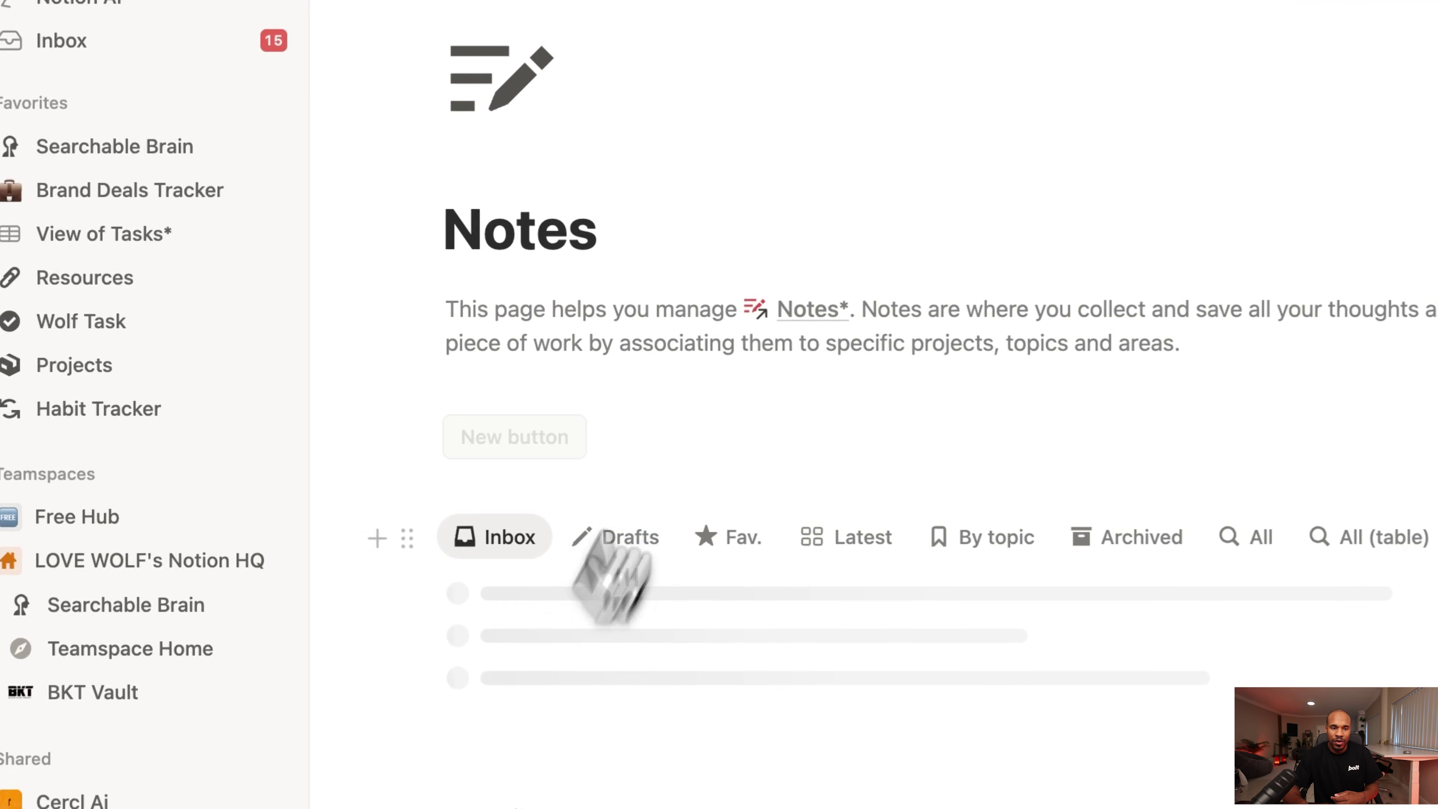
left_click(708, 185)
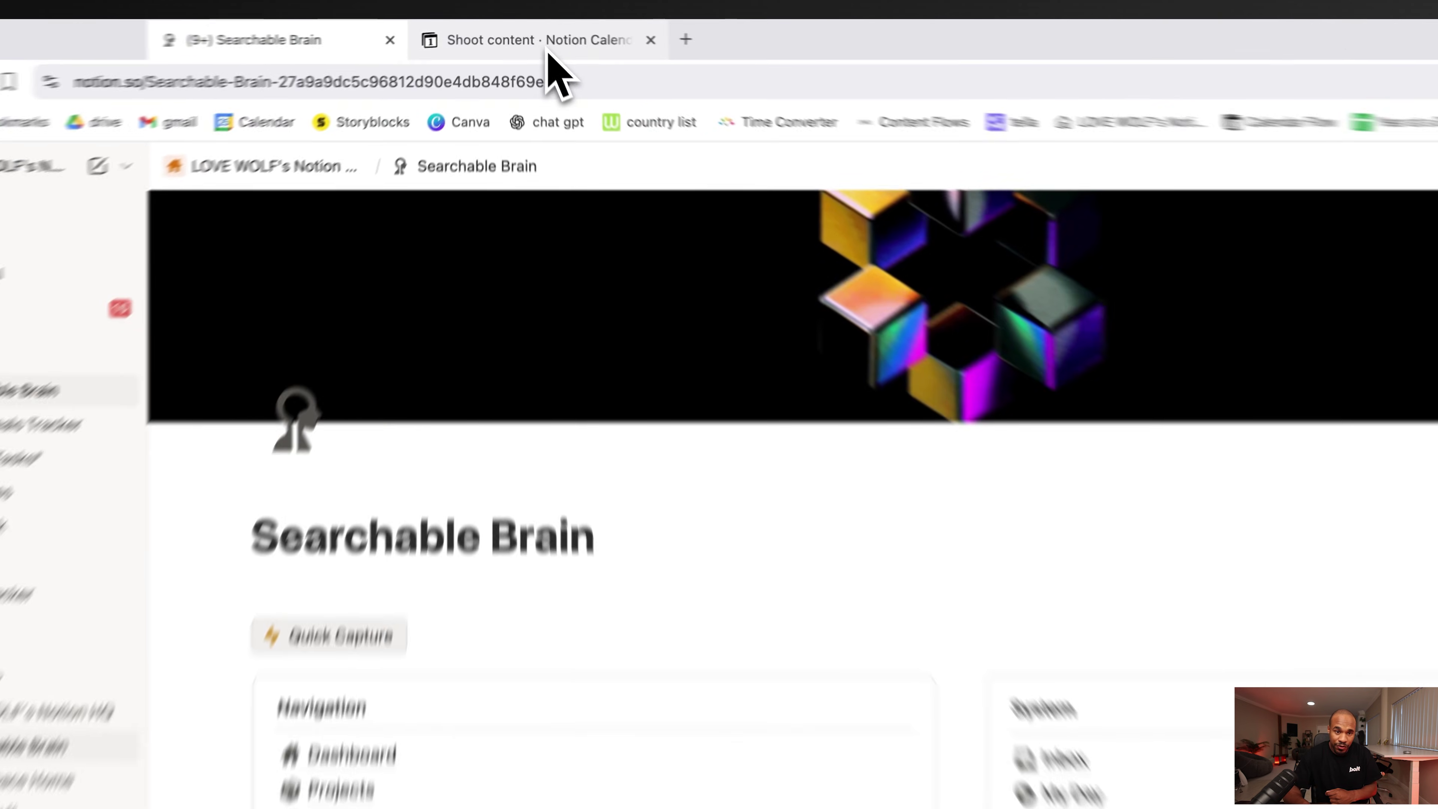
Step: Switch to Notion Calendar to view the week's schedule and the JustCoachSync event, and return to Searchable Brain
left_click(521, 32)
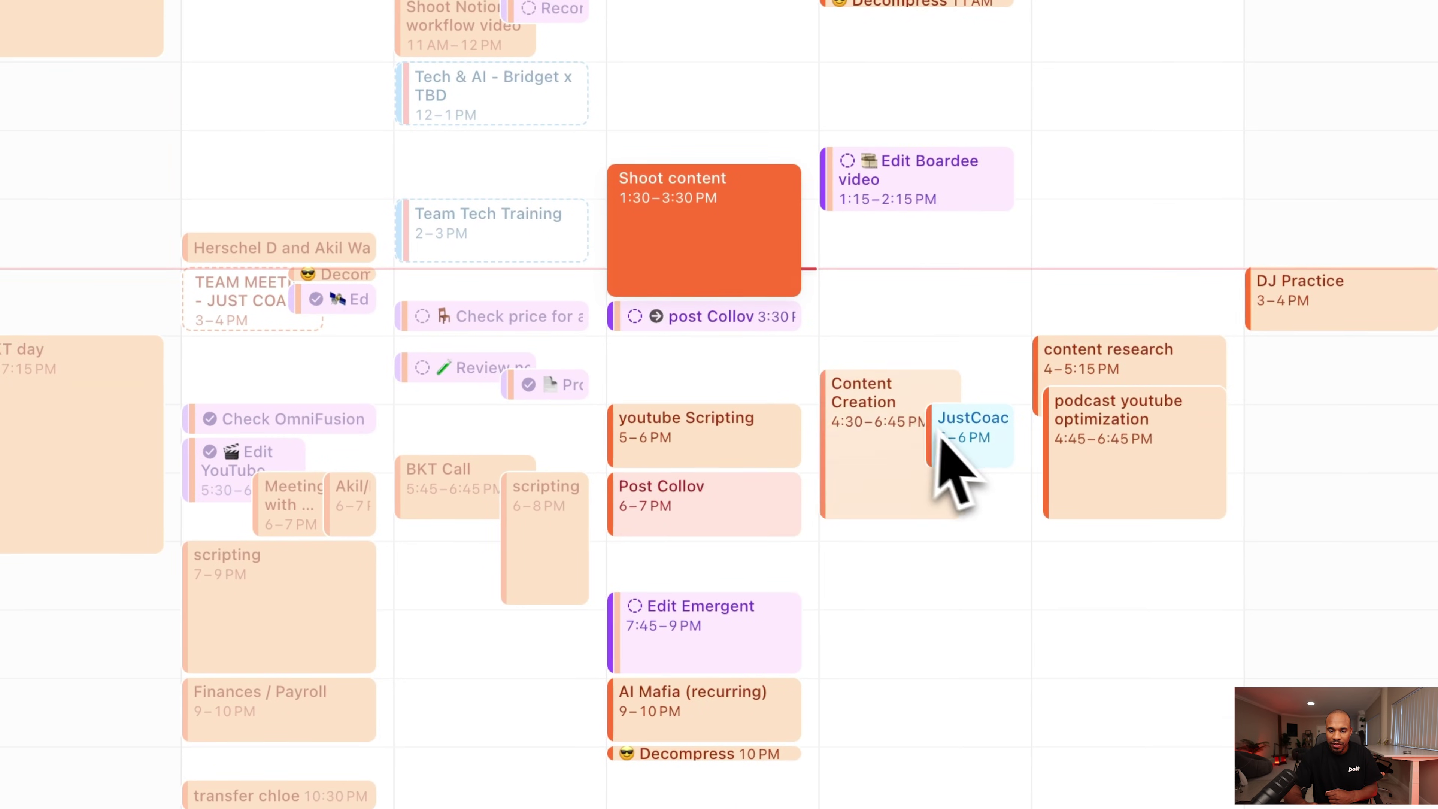
left_click(1147, 803)
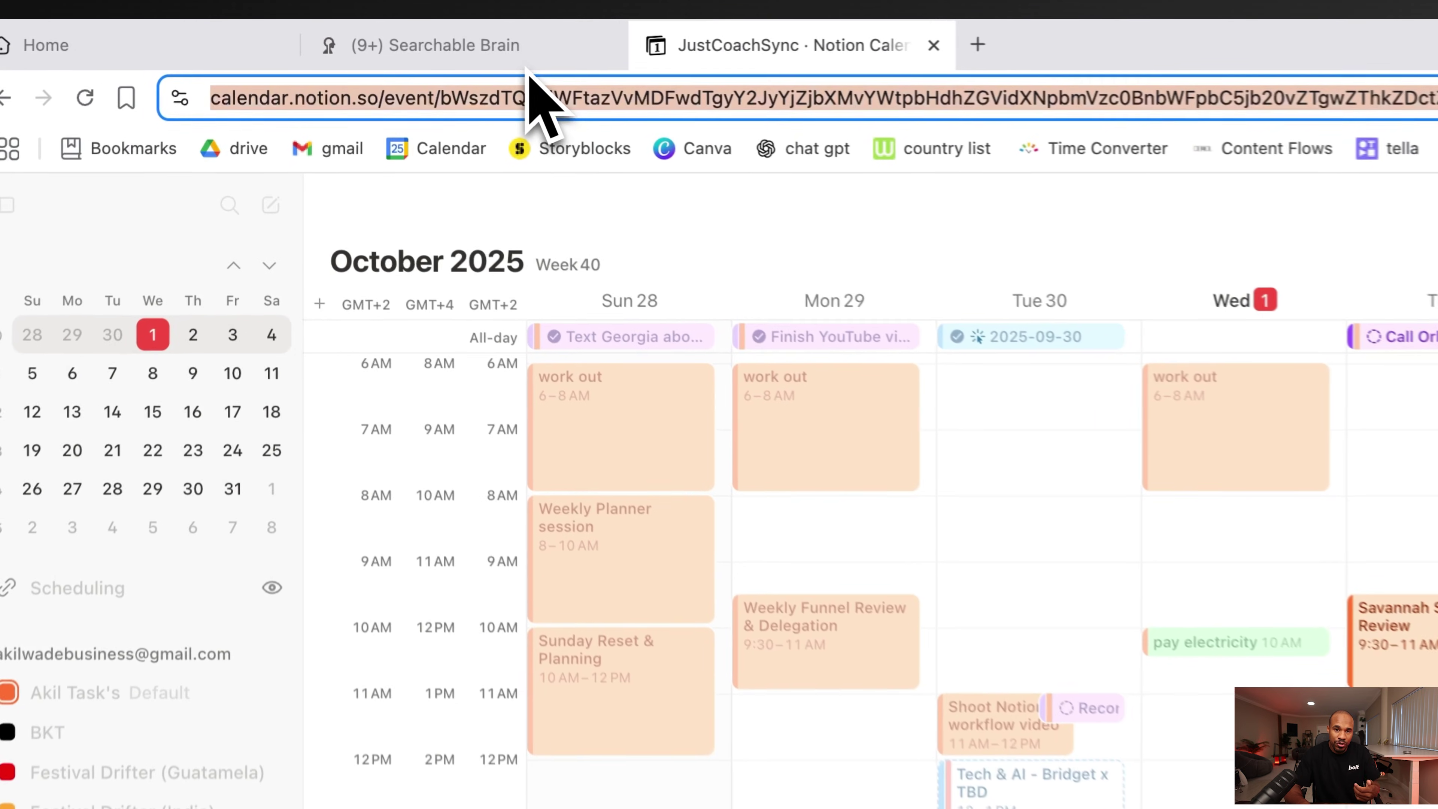
left_click(385, 41)
Step: Open View of Tasks* under Wolf Task's View Calendar and reschedule the Takealot chair price check from September 30 to October 1
mouse_move(572, 626)
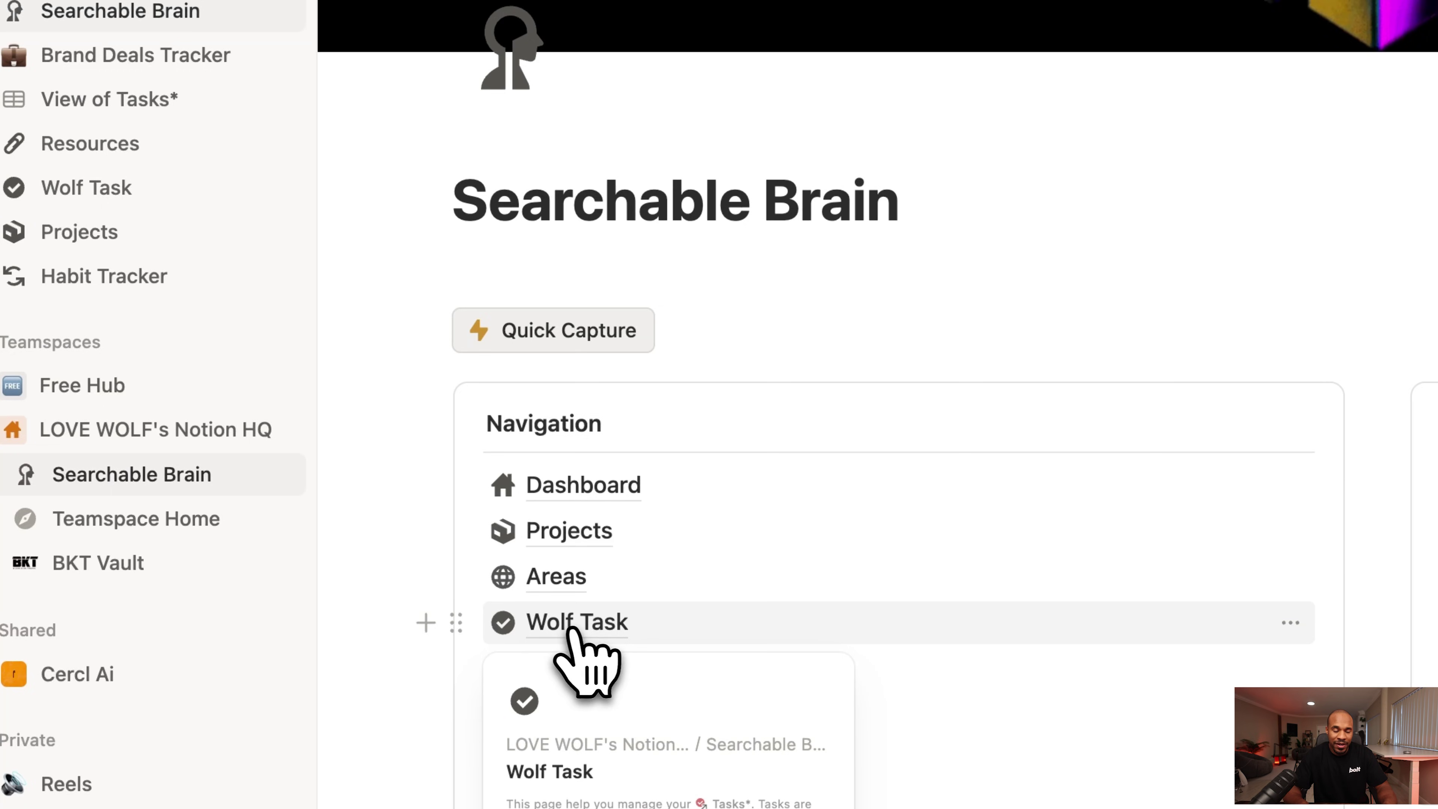
left_click(572, 623)
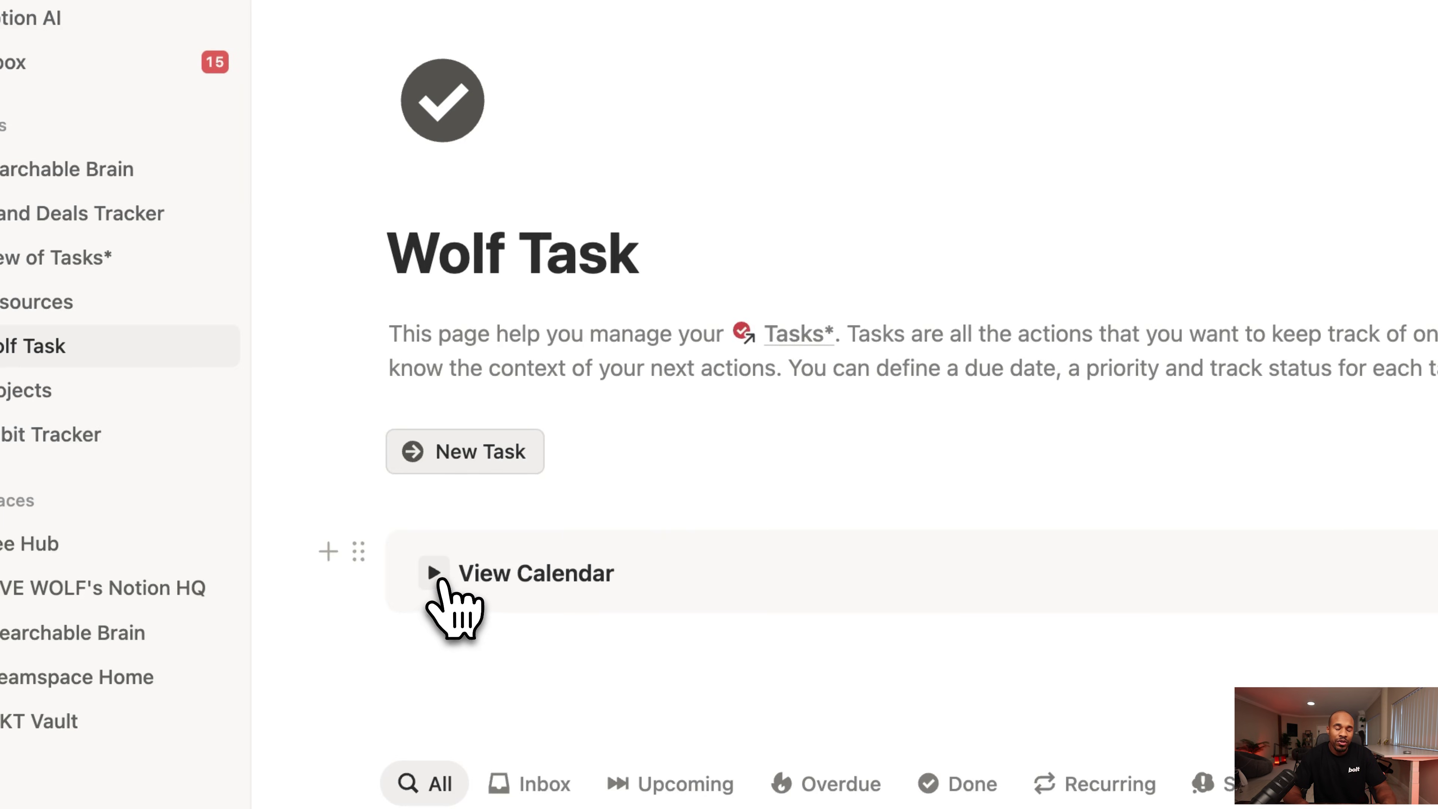
left_click(436, 573)
left_click(563, 624)
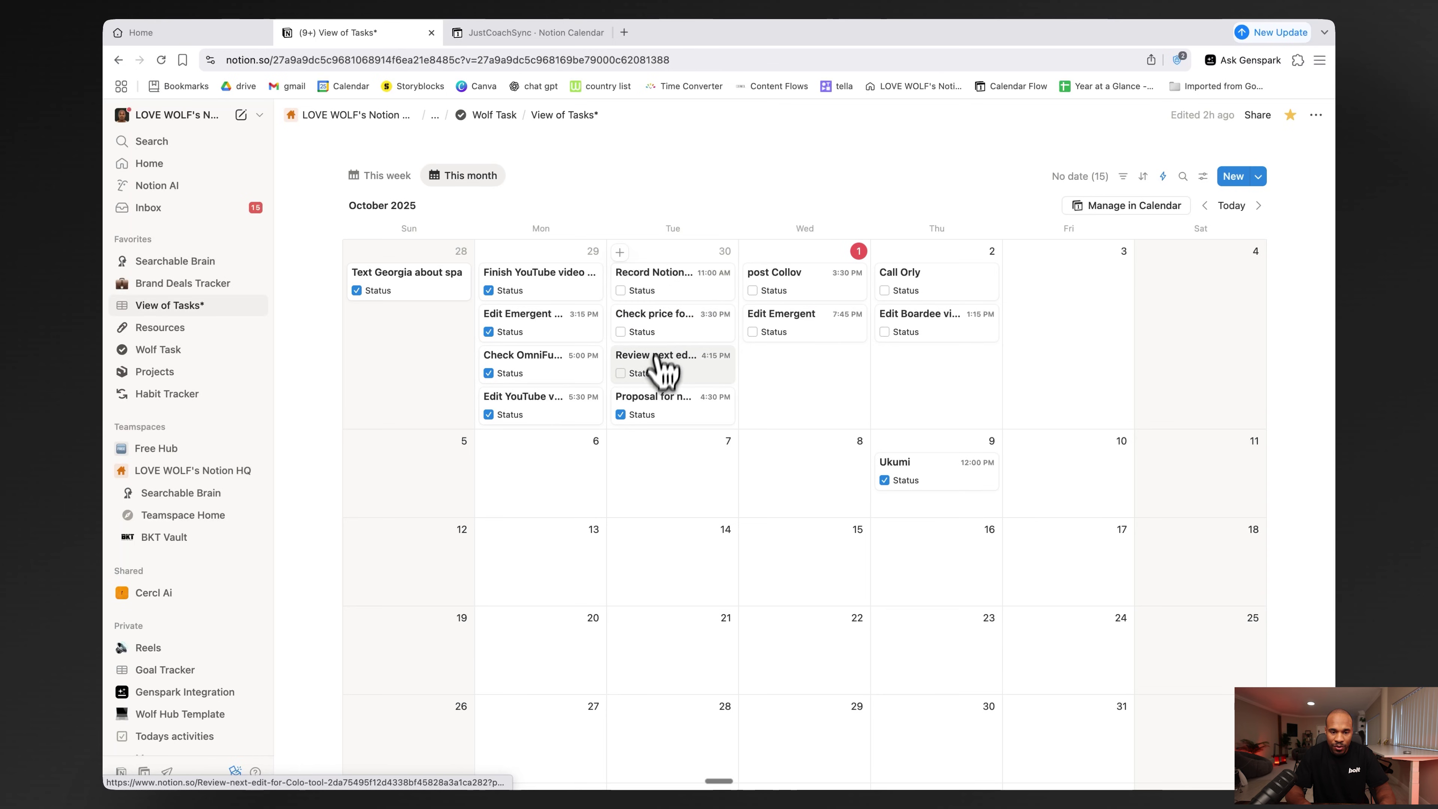
left_click_drag(653, 329, 808, 371)
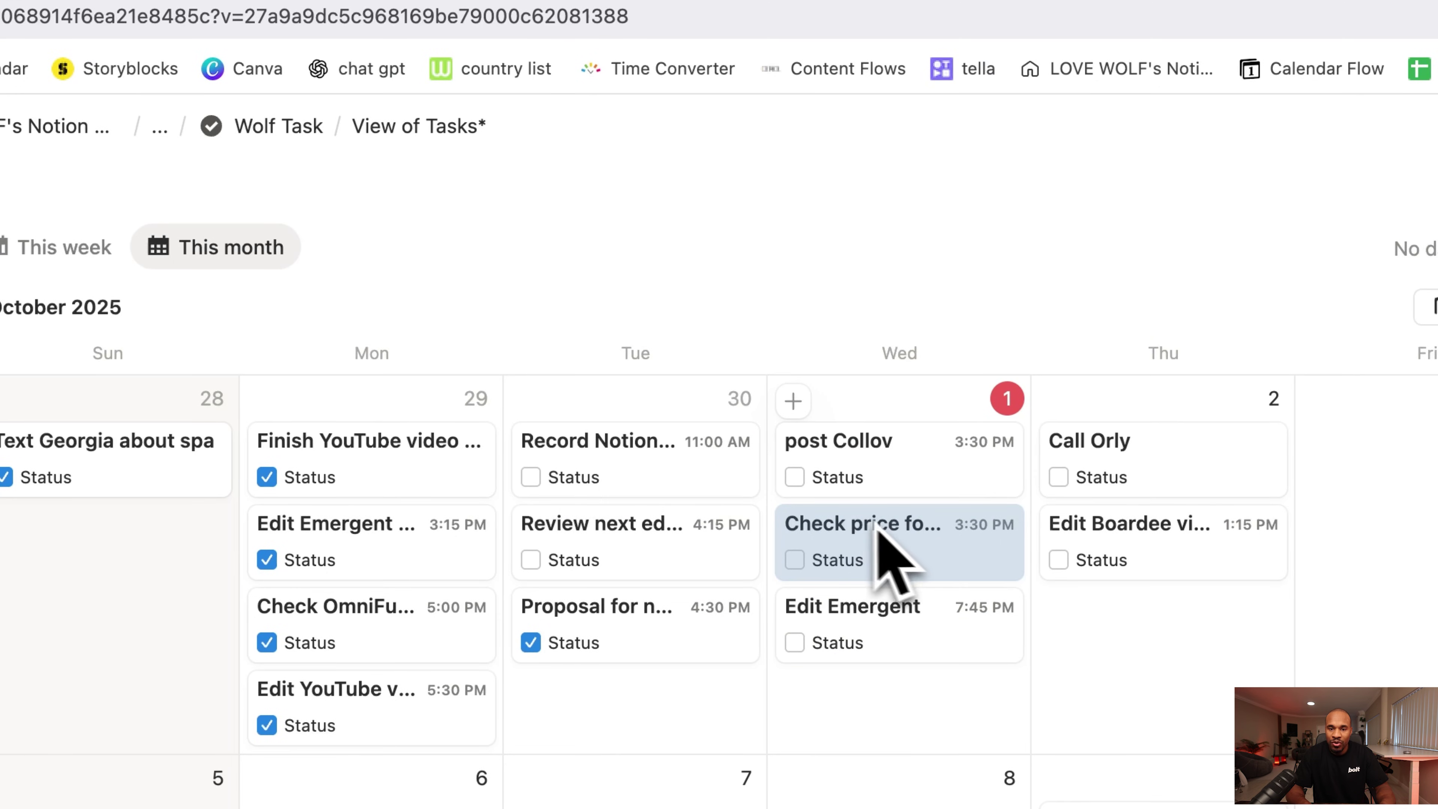
Step: Switch to Notion Calendar, move the Takealot chair price check to another time on Wednesday, October 1, and return to View of Tasks*
left_click(422, 47)
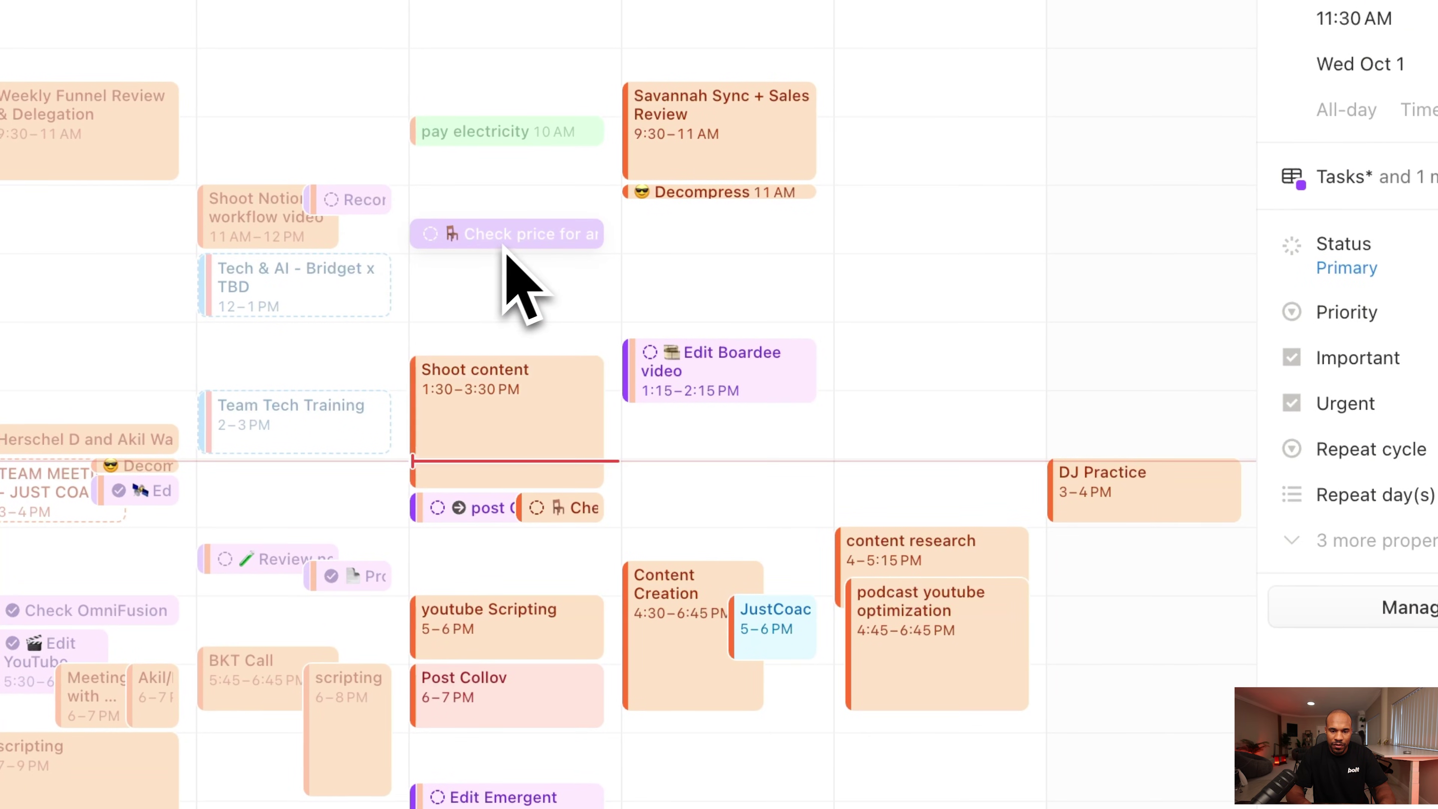
left_click_drag(527, 241, 531, 568)
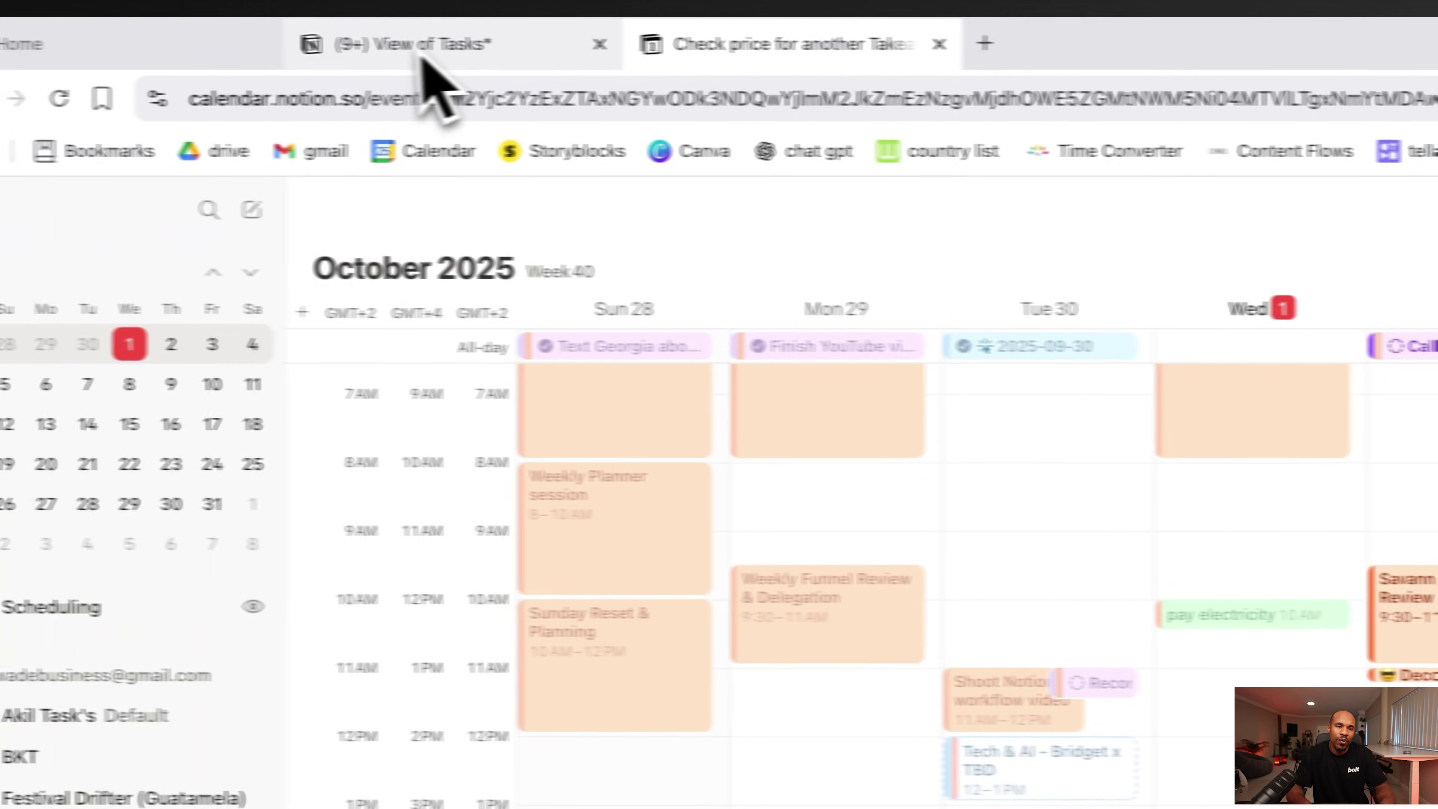
left_click(63, 23)
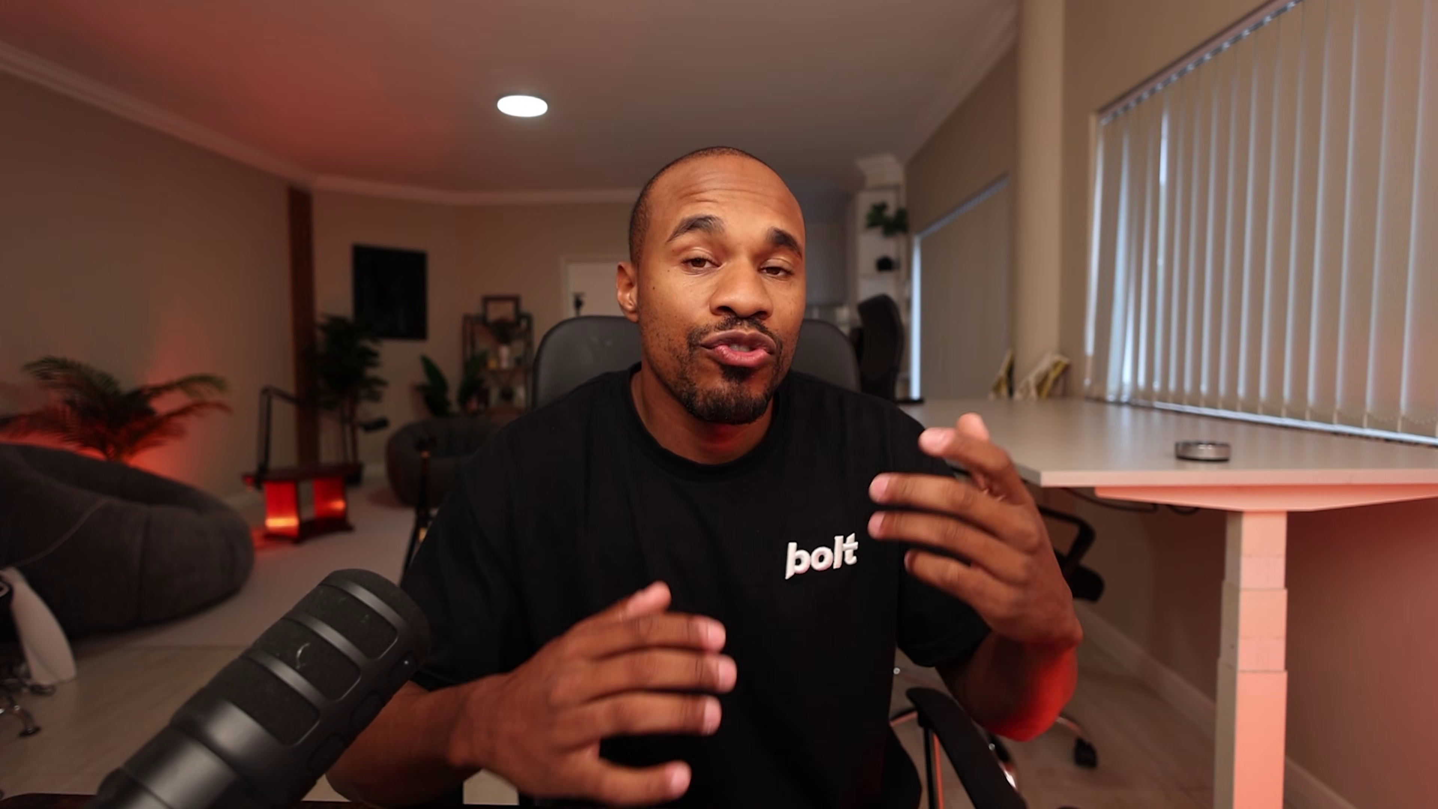
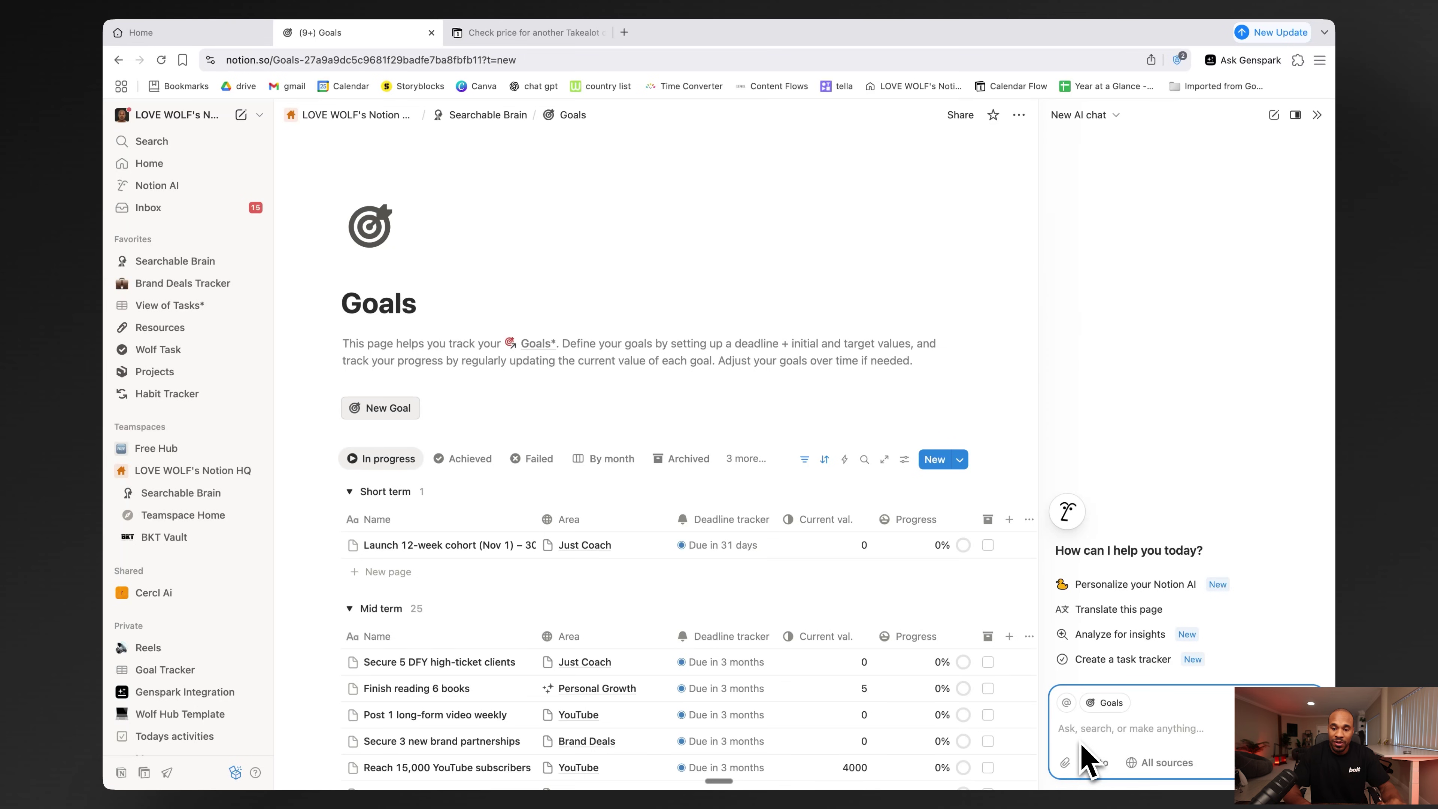
Step: Look through the short-, mid- and long-term goals in progress on the Goals page and return to Searchable Brain
scroll(829, 505, "down", 9)
scroll(832, 493, "up", 5)
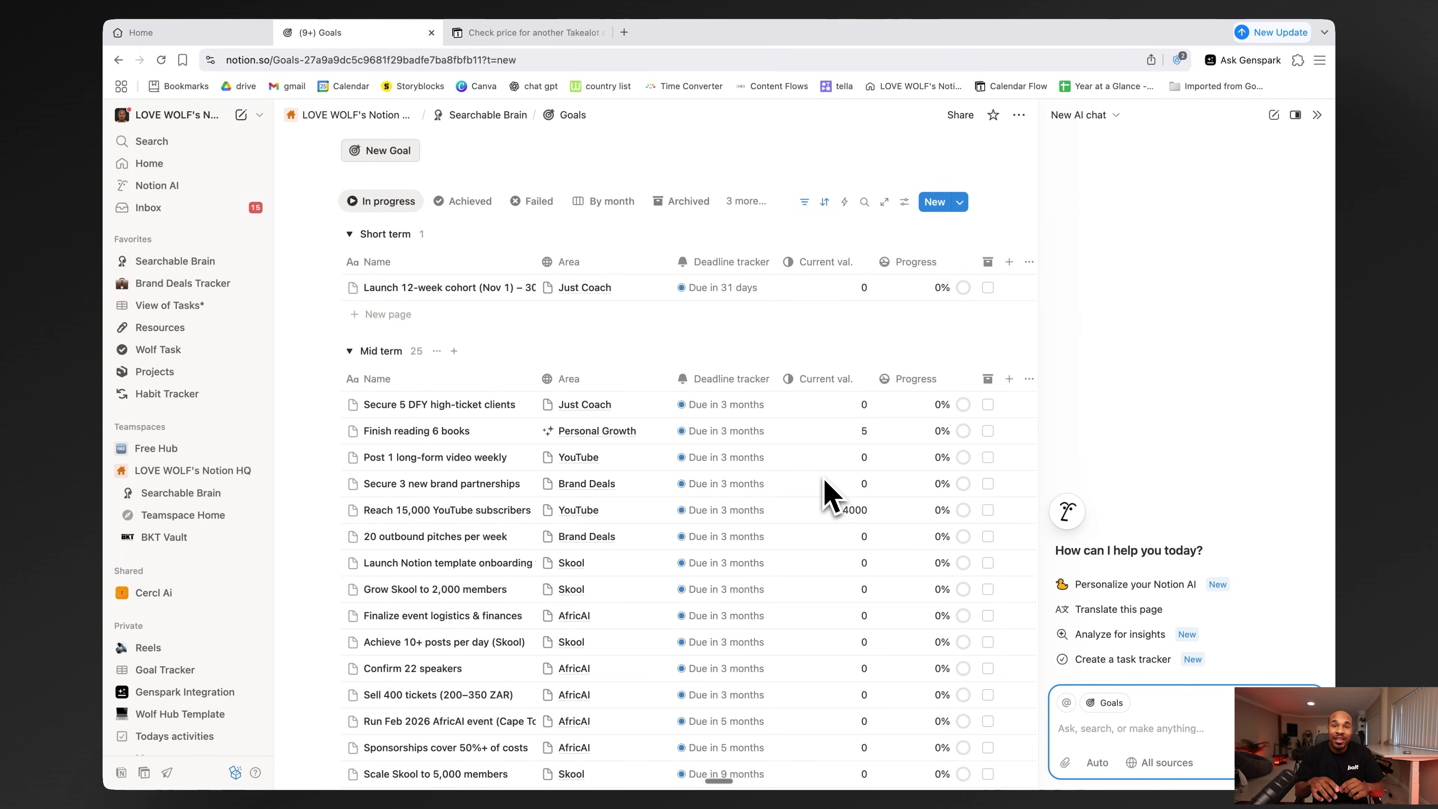
scroll(562, 552, "down", 12)
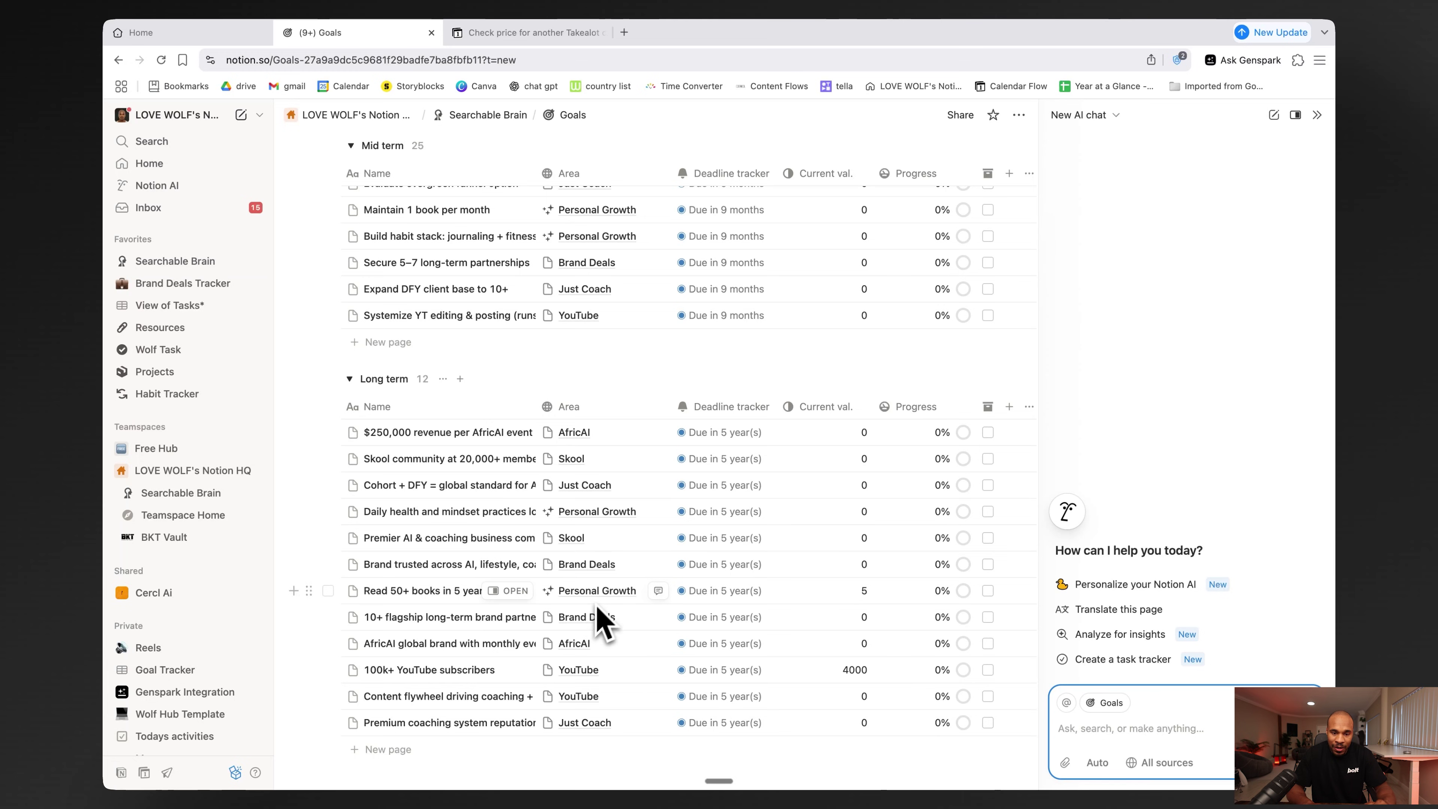
scroll(619, 530, "up", 12)
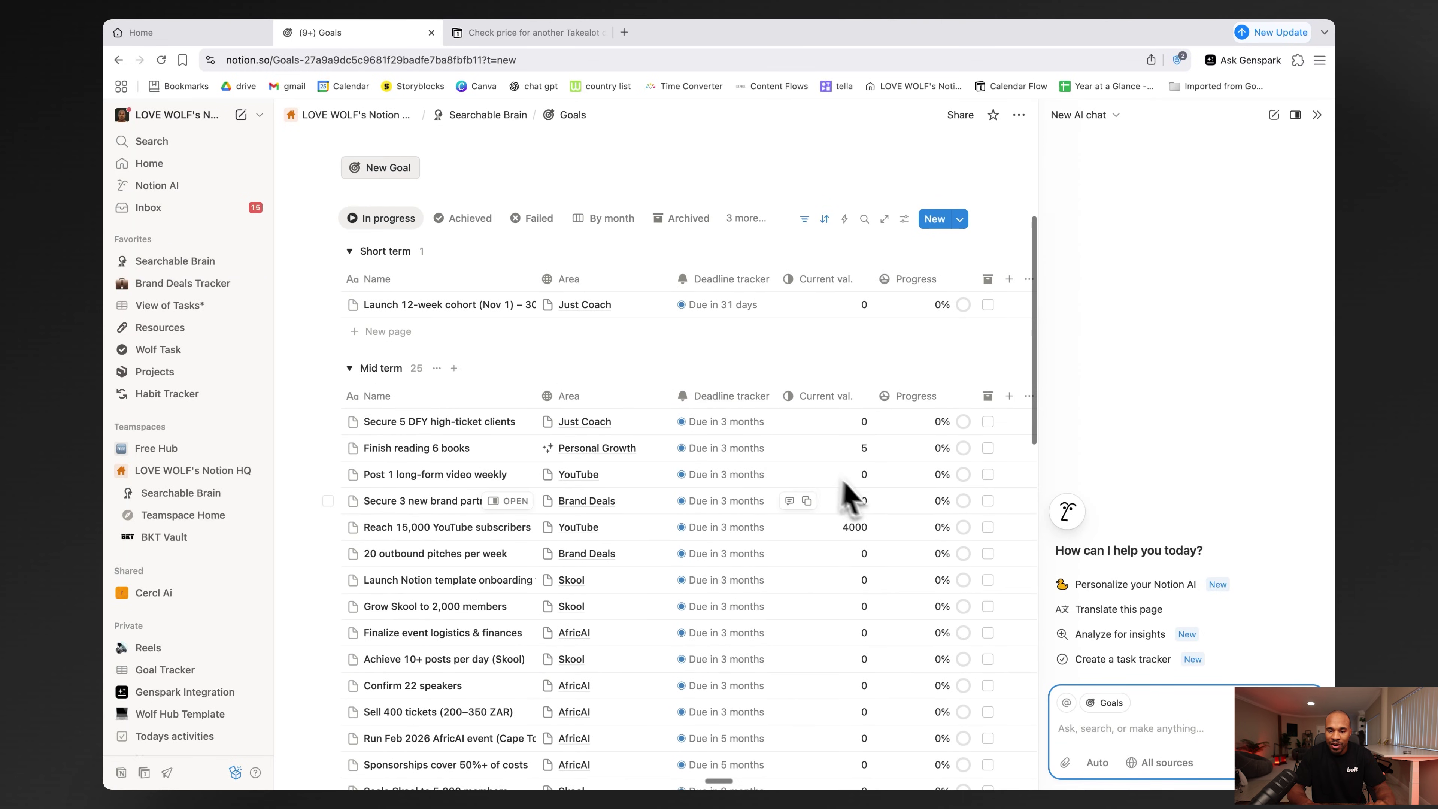
scroll(850, 496, "up", 4)
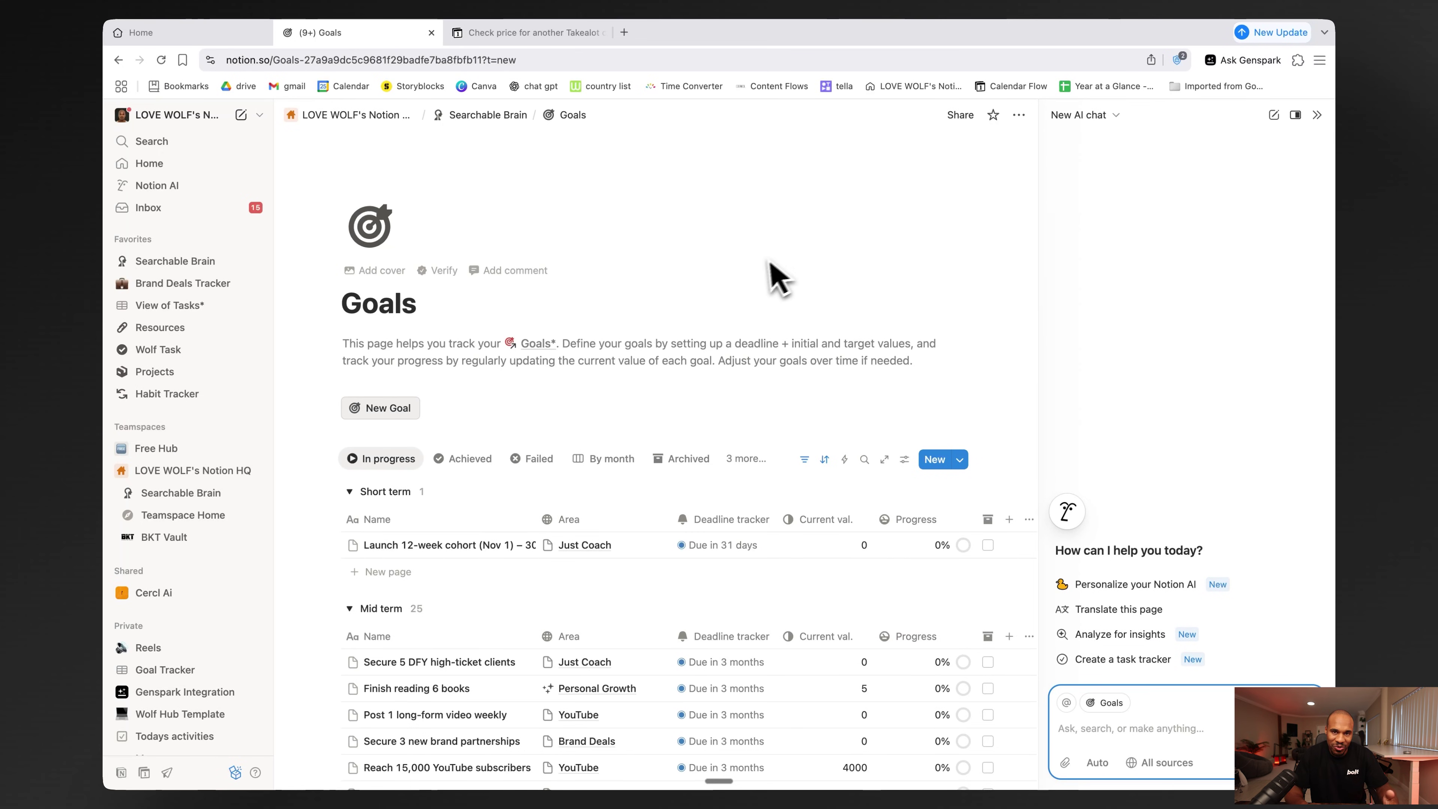
key("super+[")
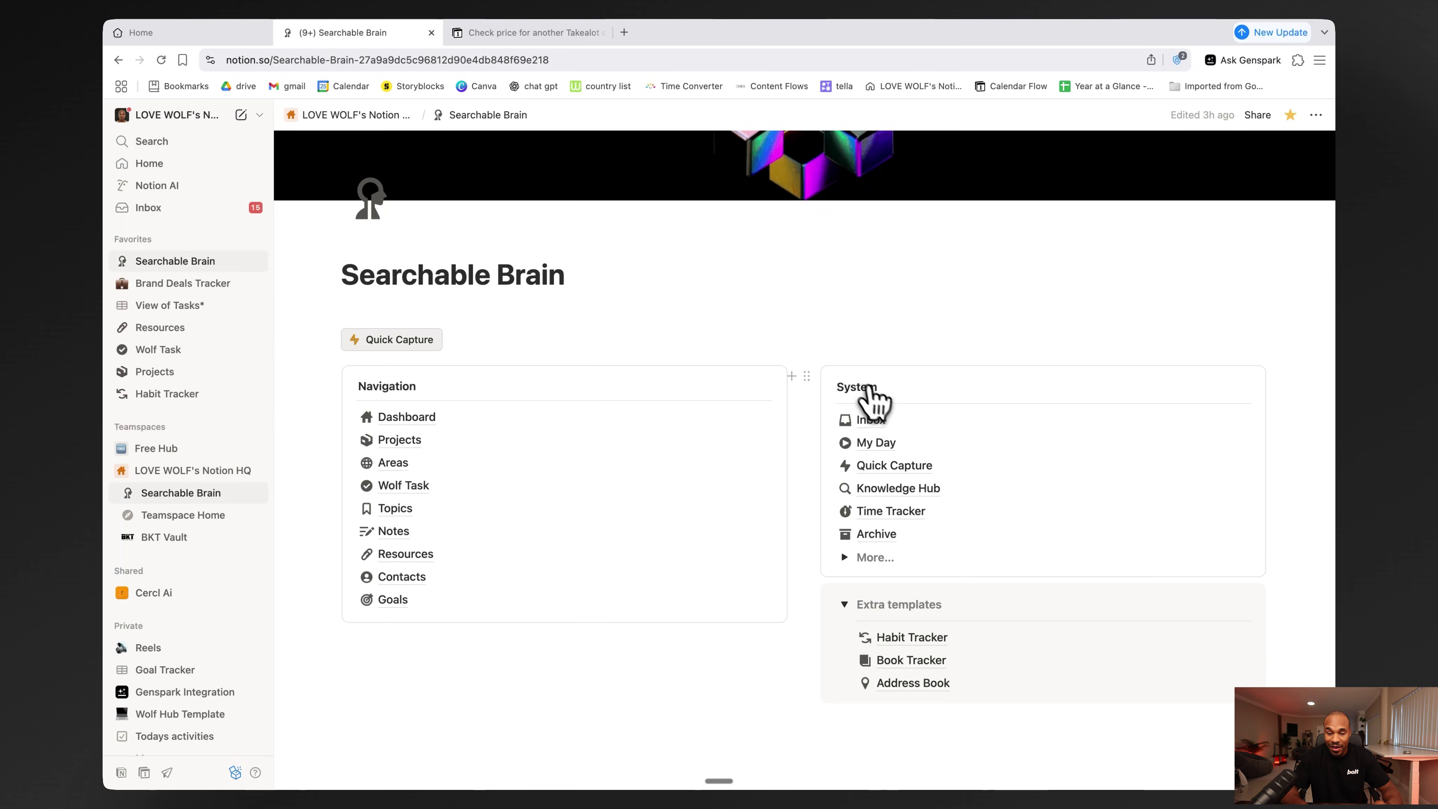
Step: Open the Inbox page under System and set the Luma invite task's due date to tomorrow, October 2, 2025
left_click(872, 419)
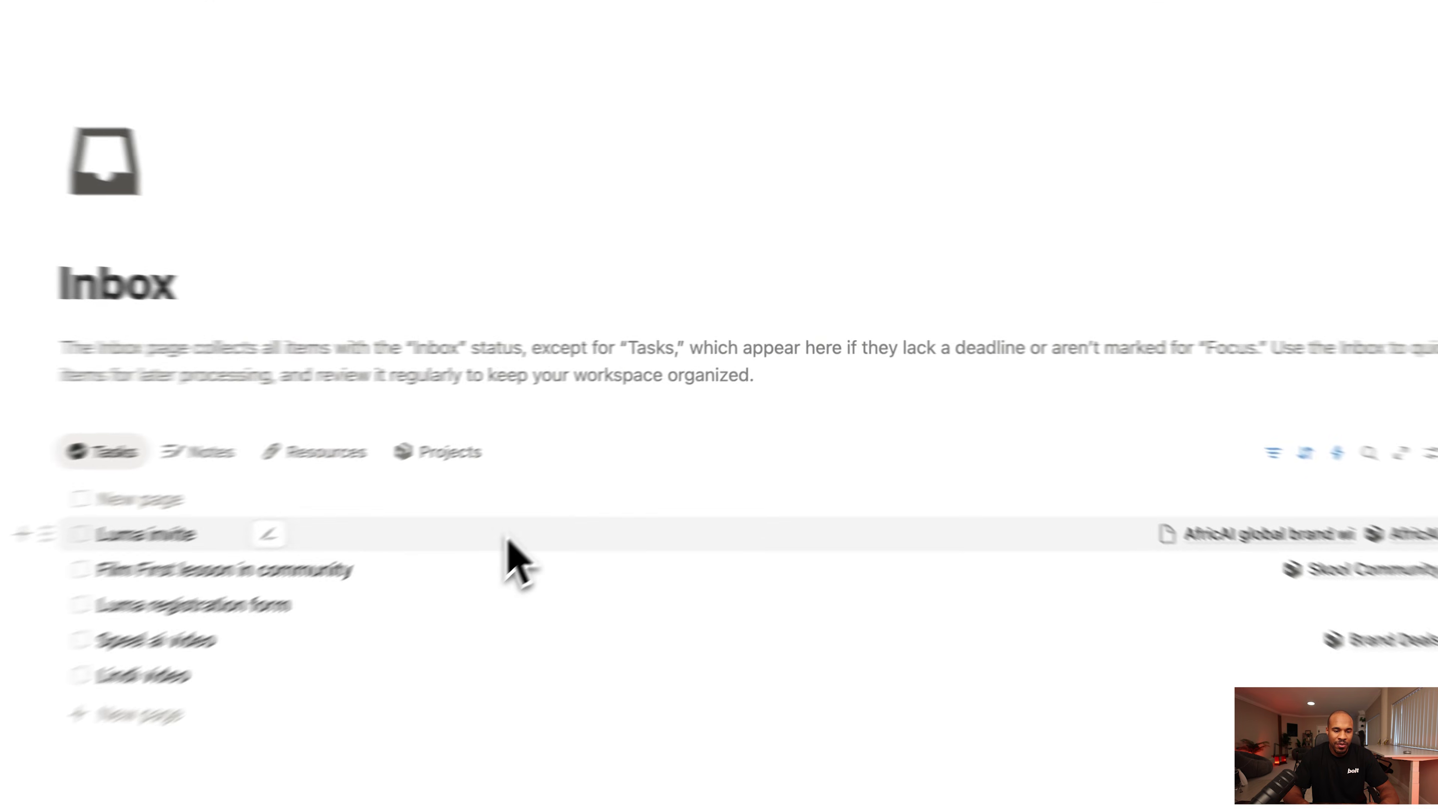
left_click(620, 461)
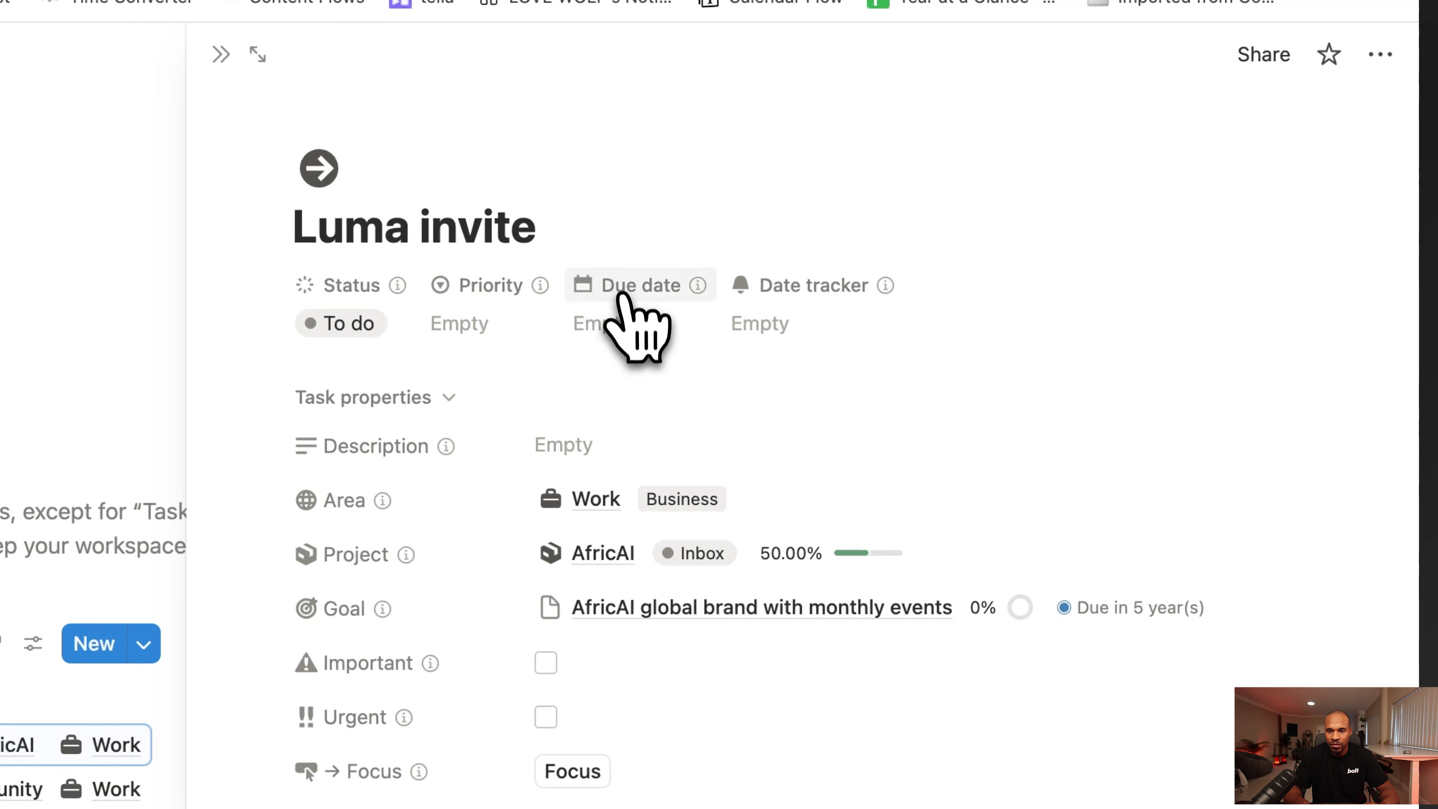
left_click(626, 290)
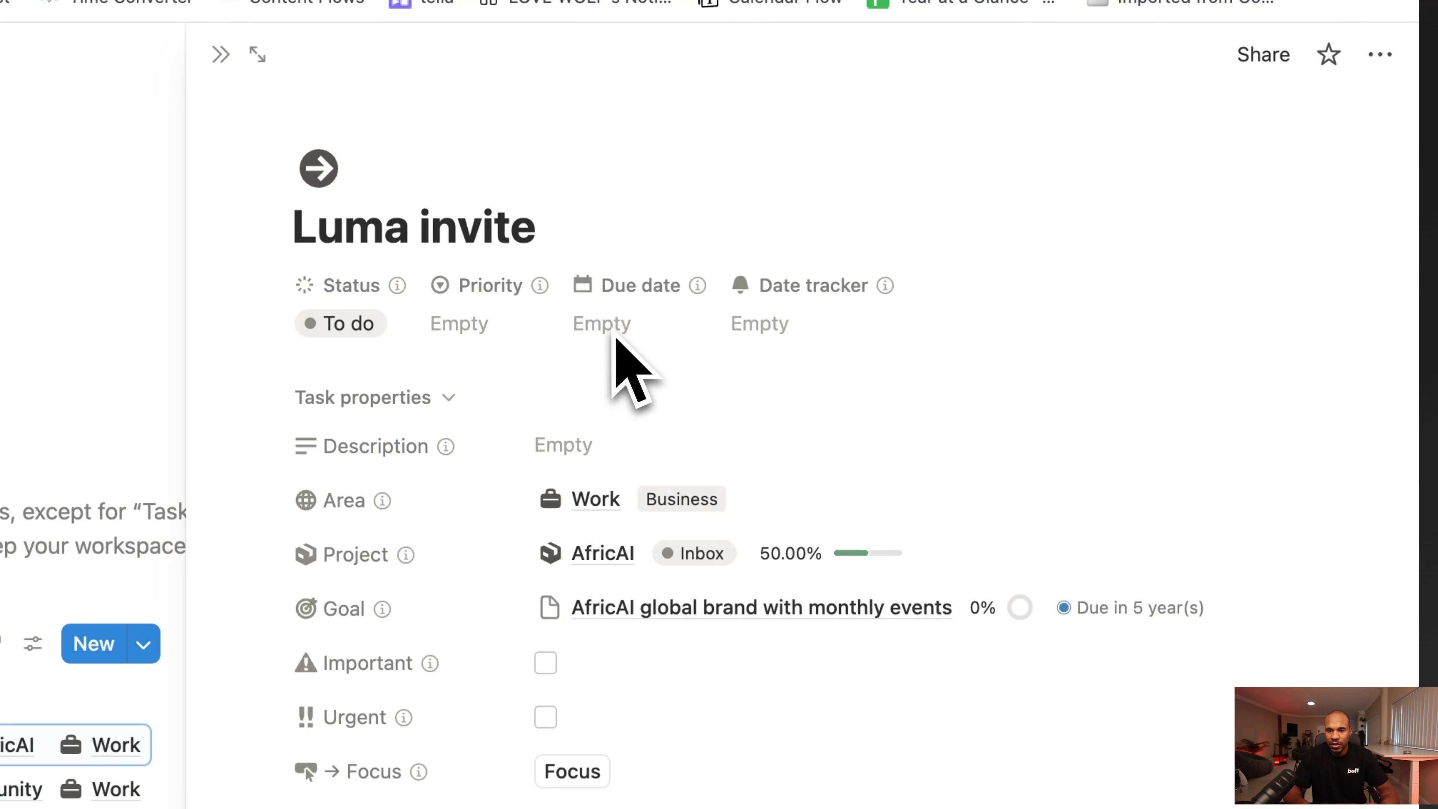
left_click(612, 327)
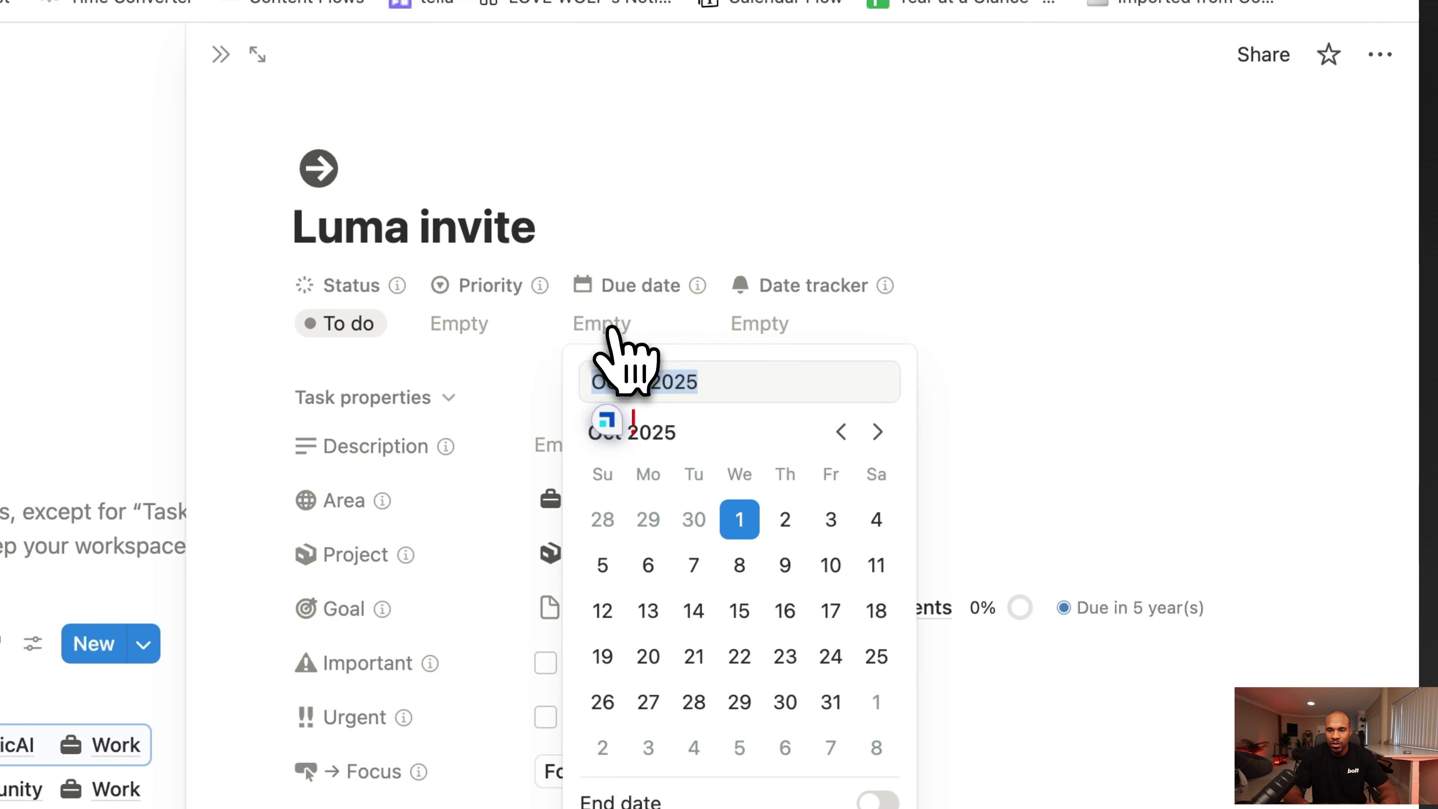
left_click(1115, 434)
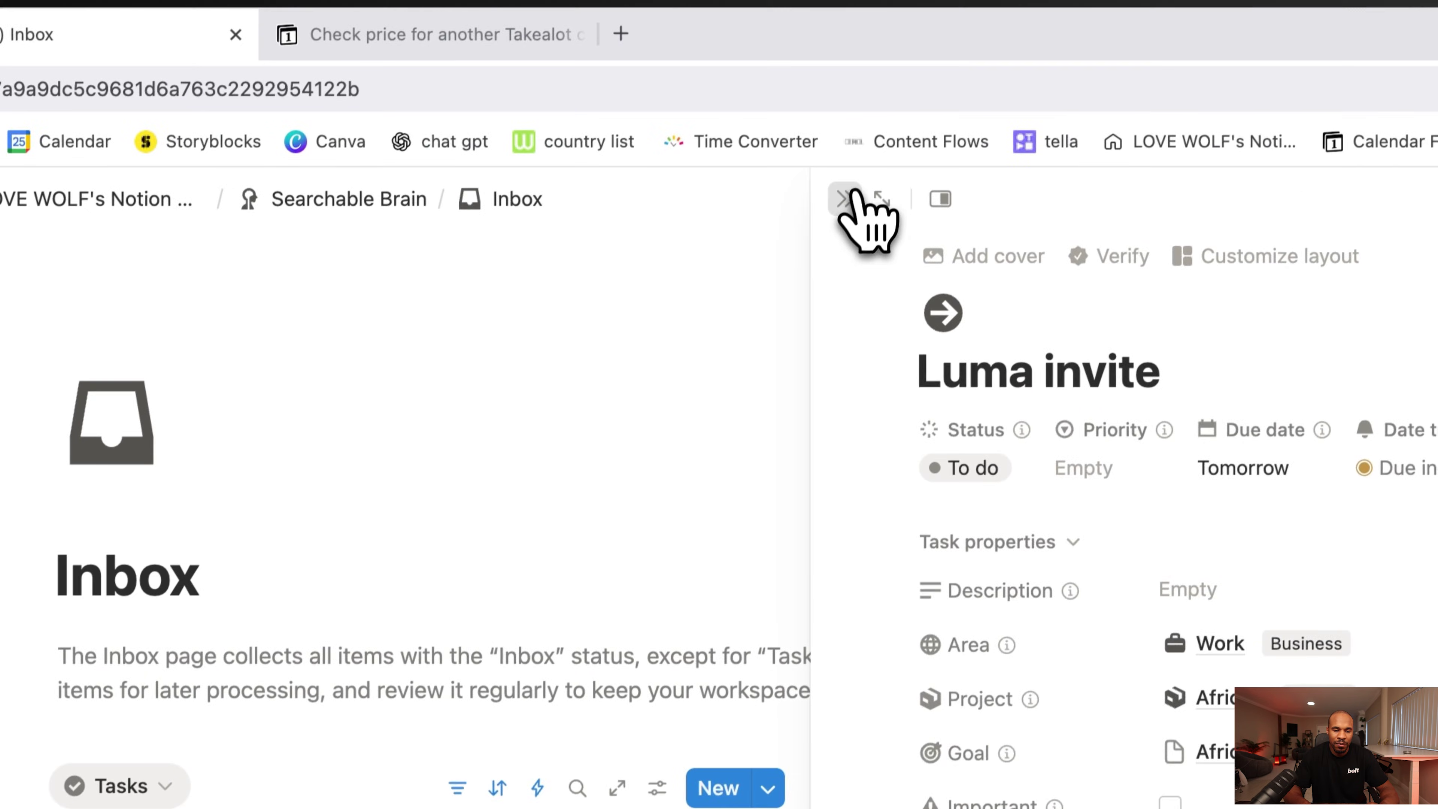
left_click(844, 198)
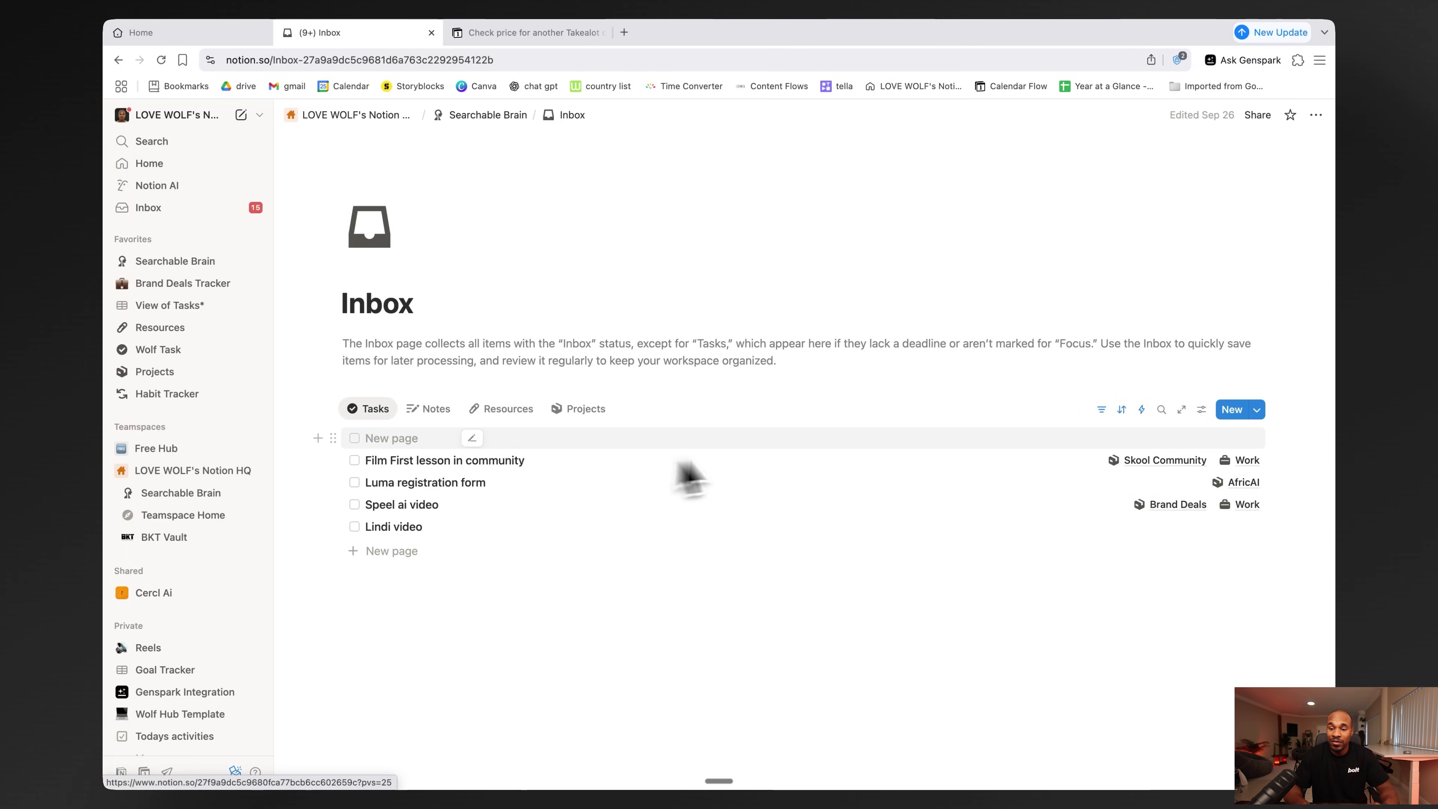
Step: Return to Searchable Brain, add the My Day page to Favorites and place it directly below Searchable Brain there
left_click(501, 116)
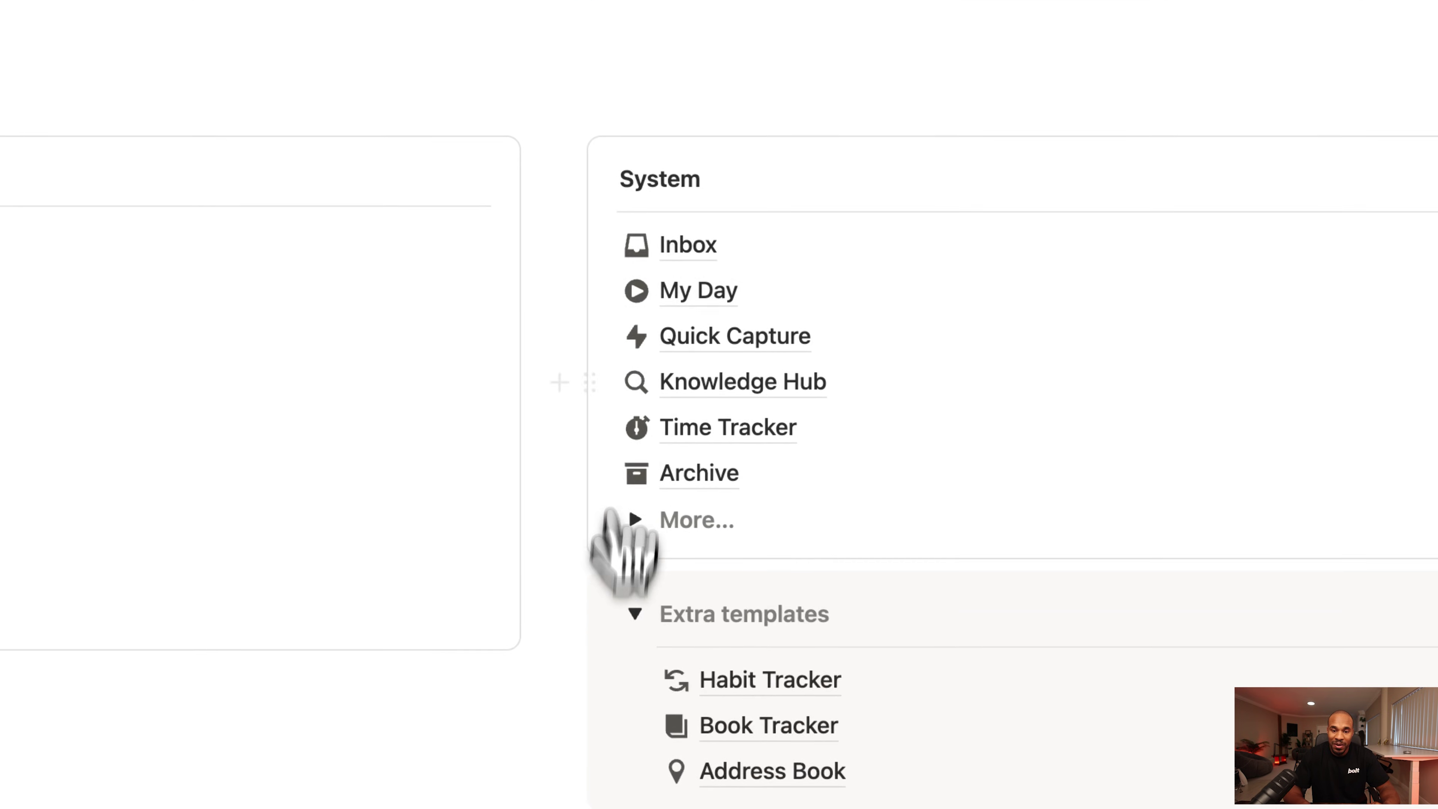
mouse_move(671, 291)
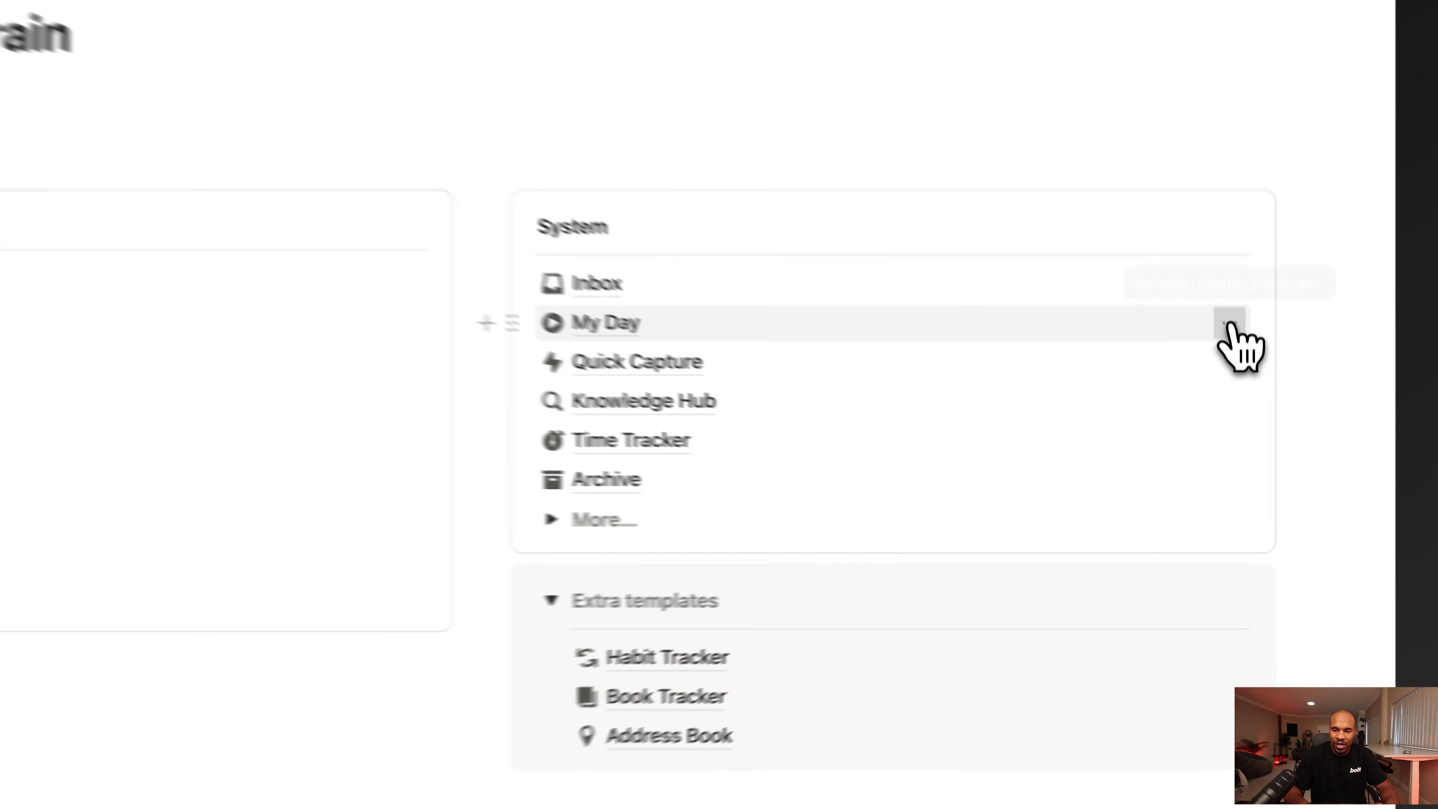
left_click(1240, 412)
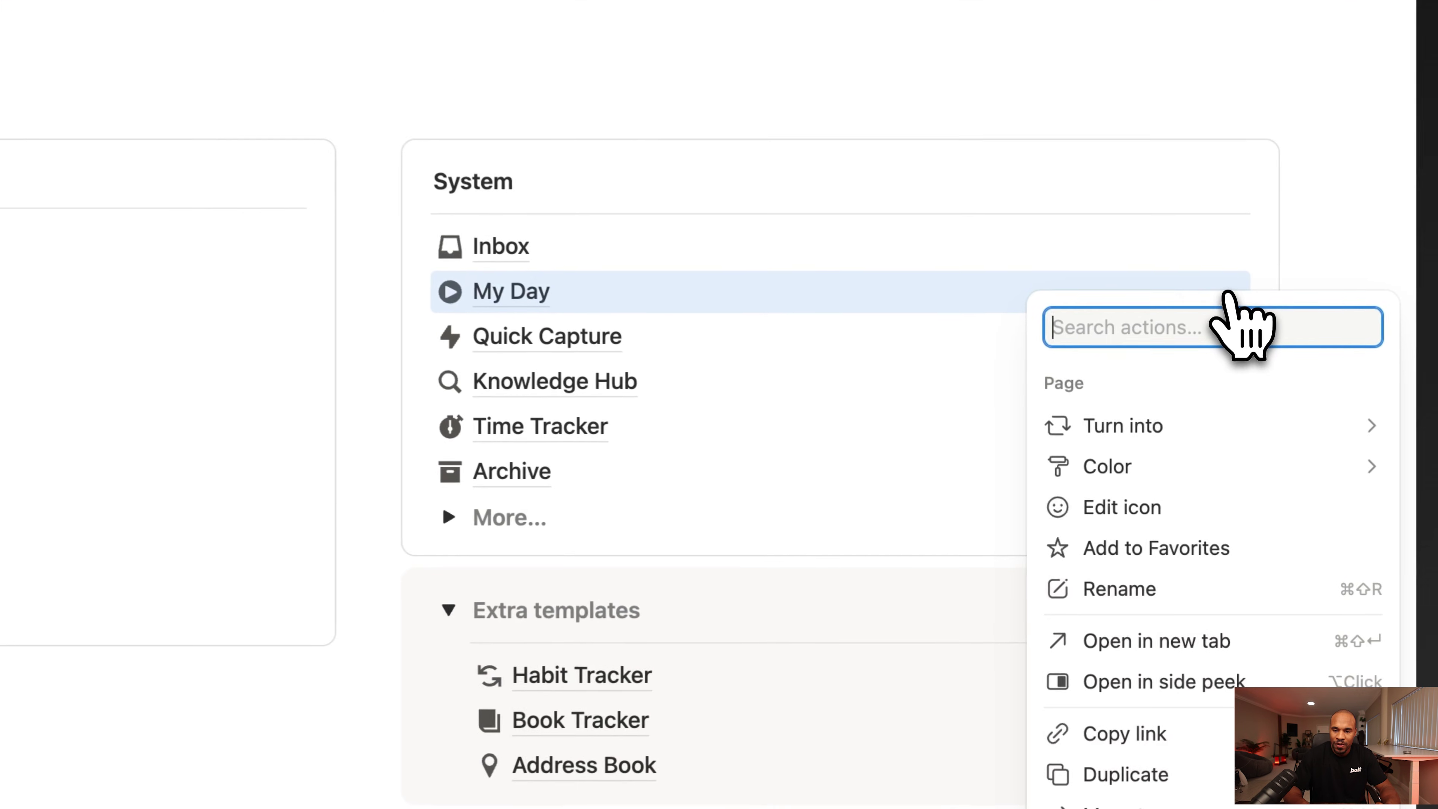
left_click(1104, 548)
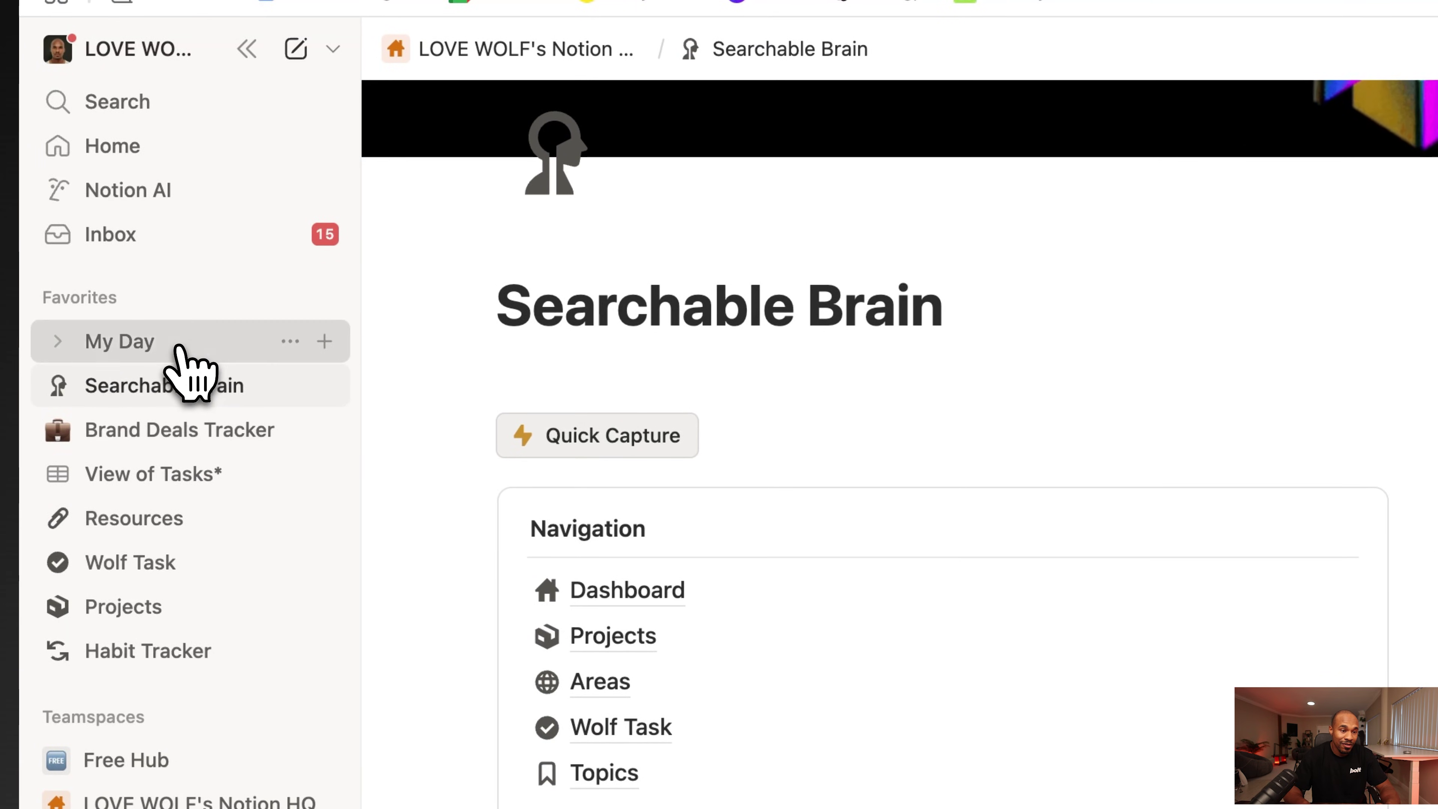
left_click_drag(179, 348, 181, 419)
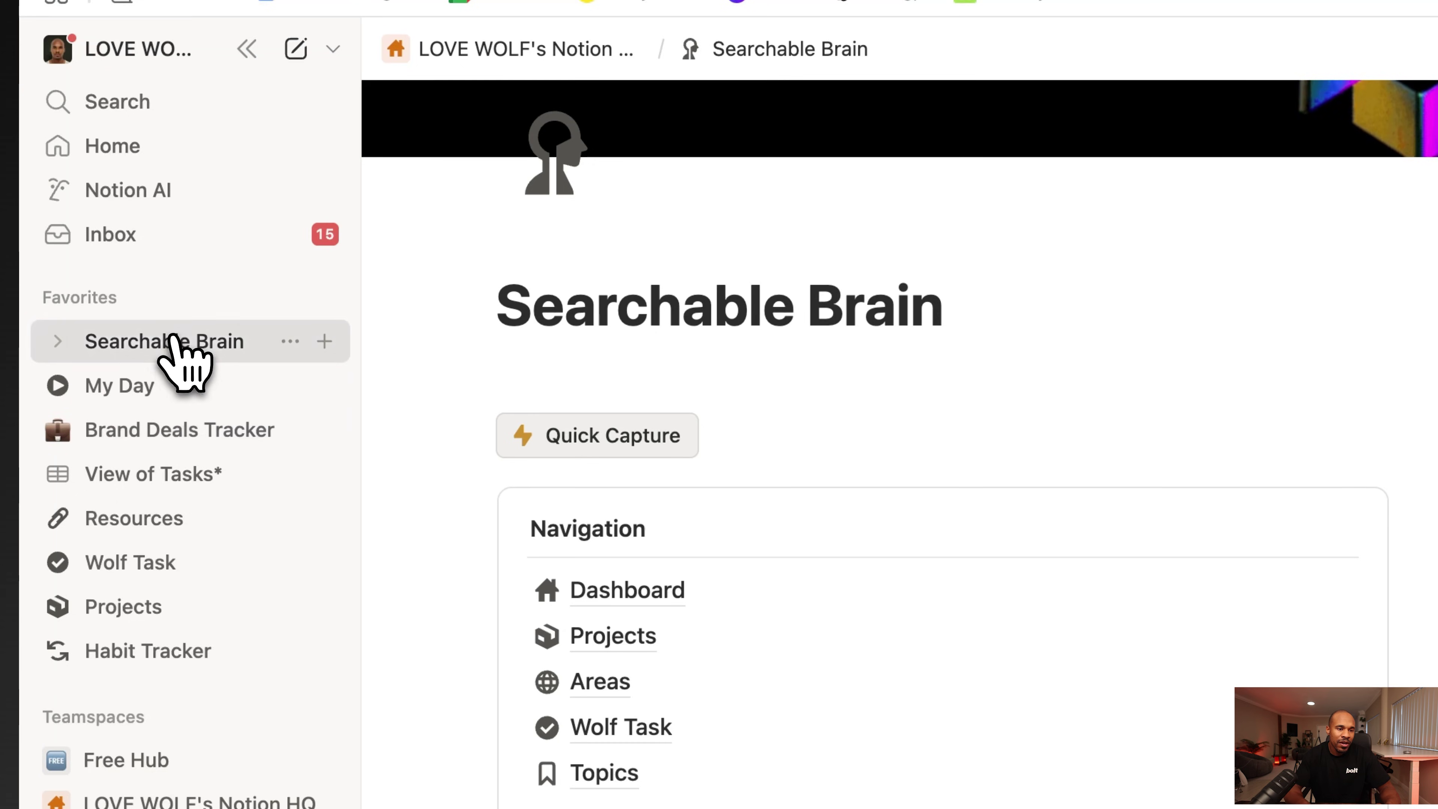
Step: Look at the Brand Deals Tracker and View of Tasks* pages in Favorites and open the My Day page
left_click(156, 437)
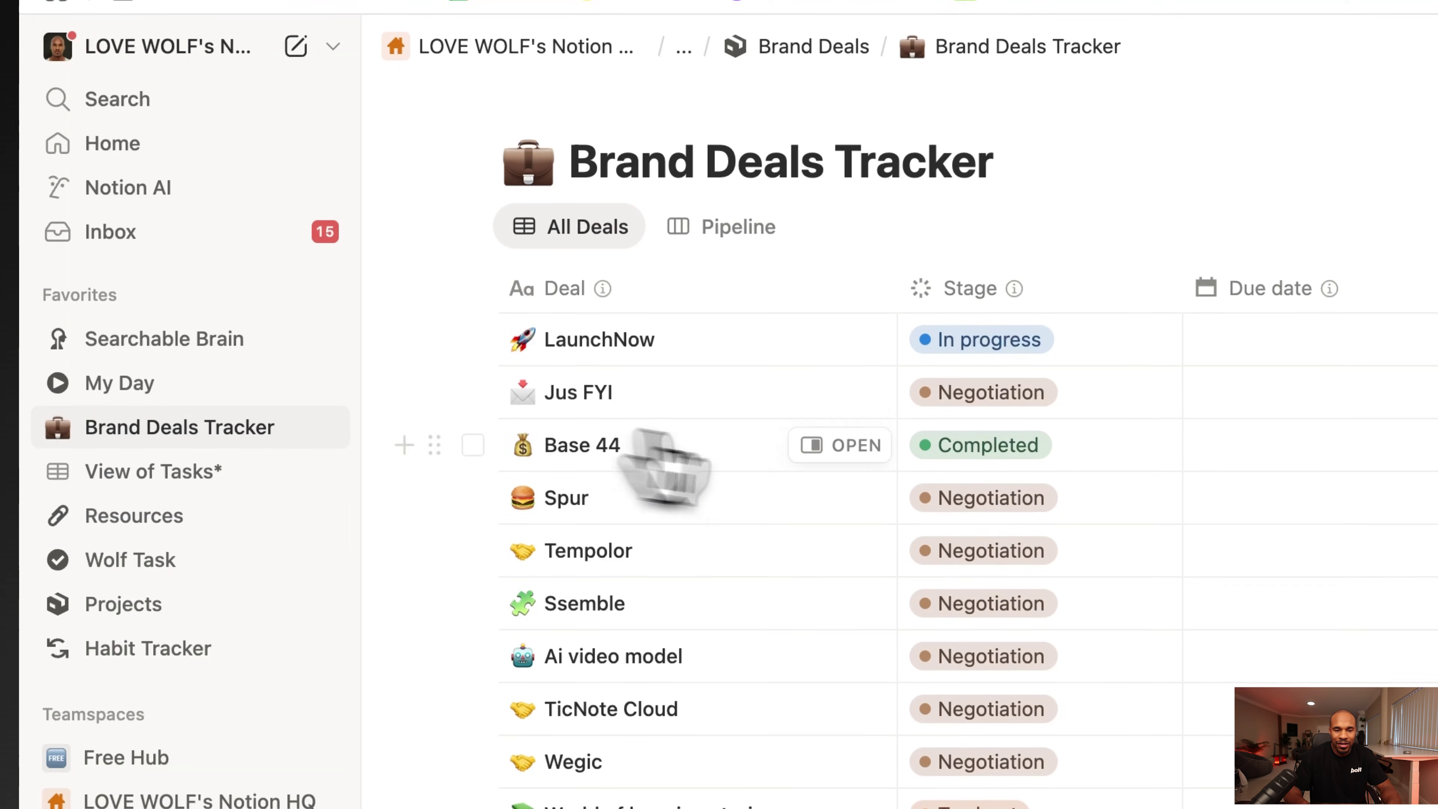
left_click(150, 453)
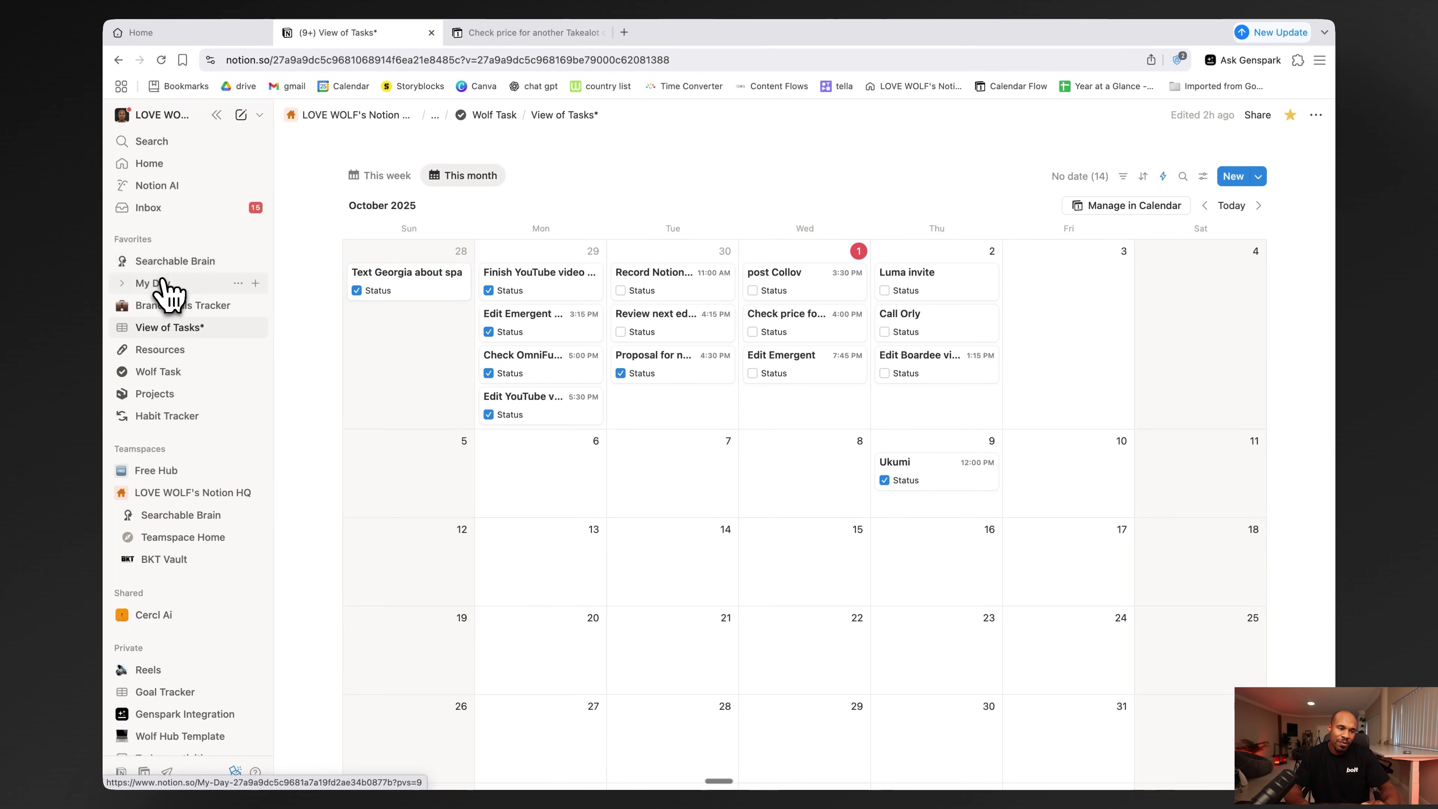
left_click(162, 283)
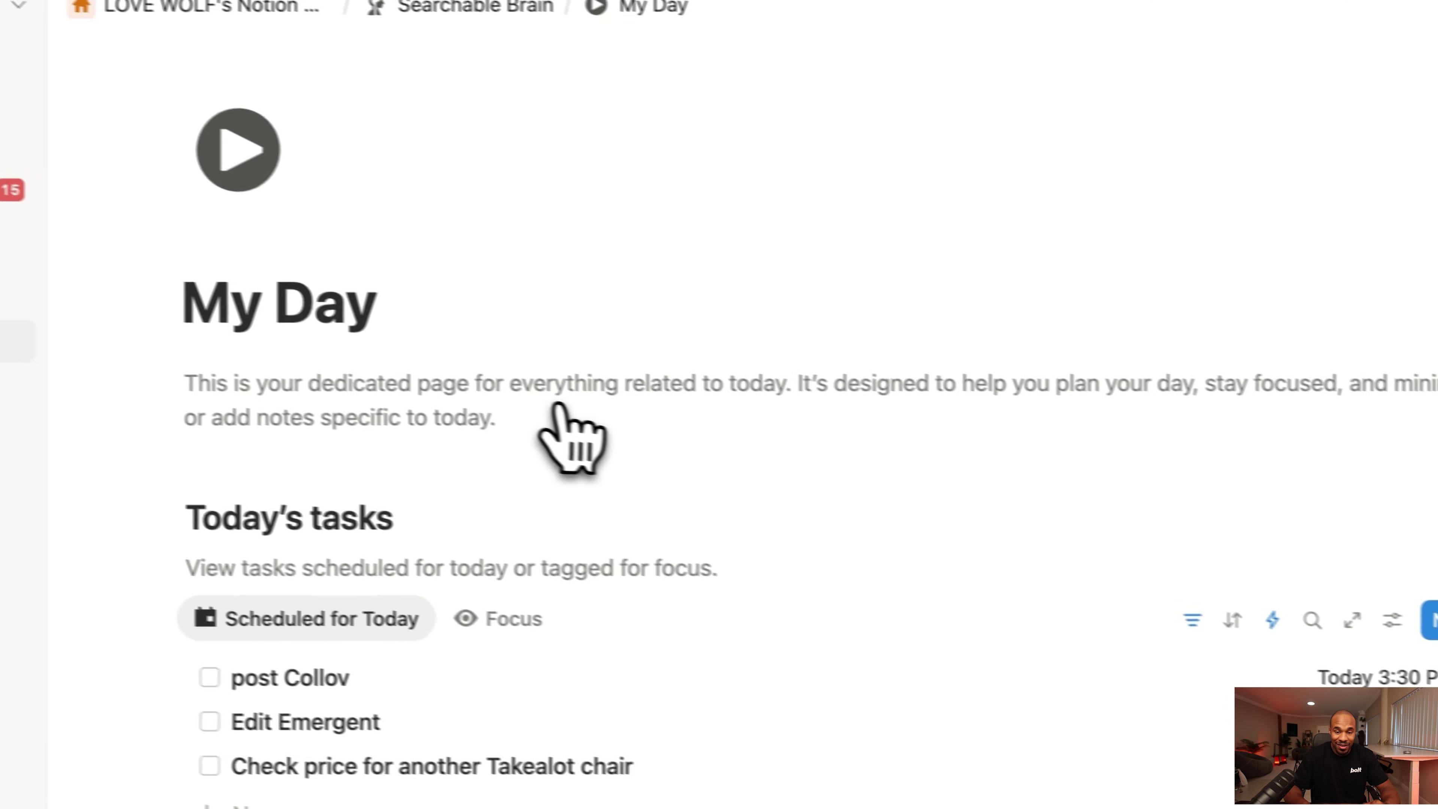
Step: Mark the made money, made content, youtube and time writing habits as done in Today's habits
scroll(1051, 487, "down", 3)
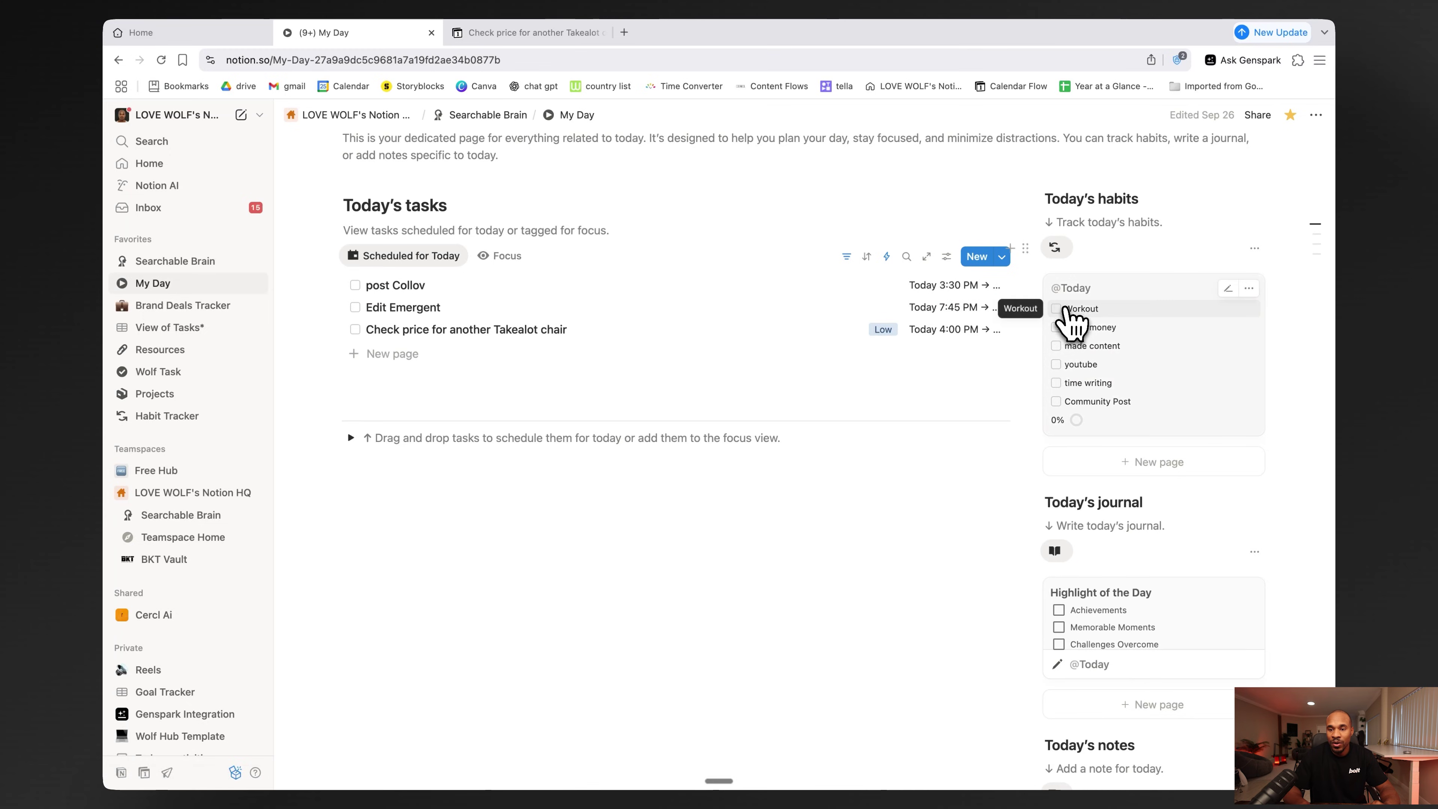
left_click(1057, 328)
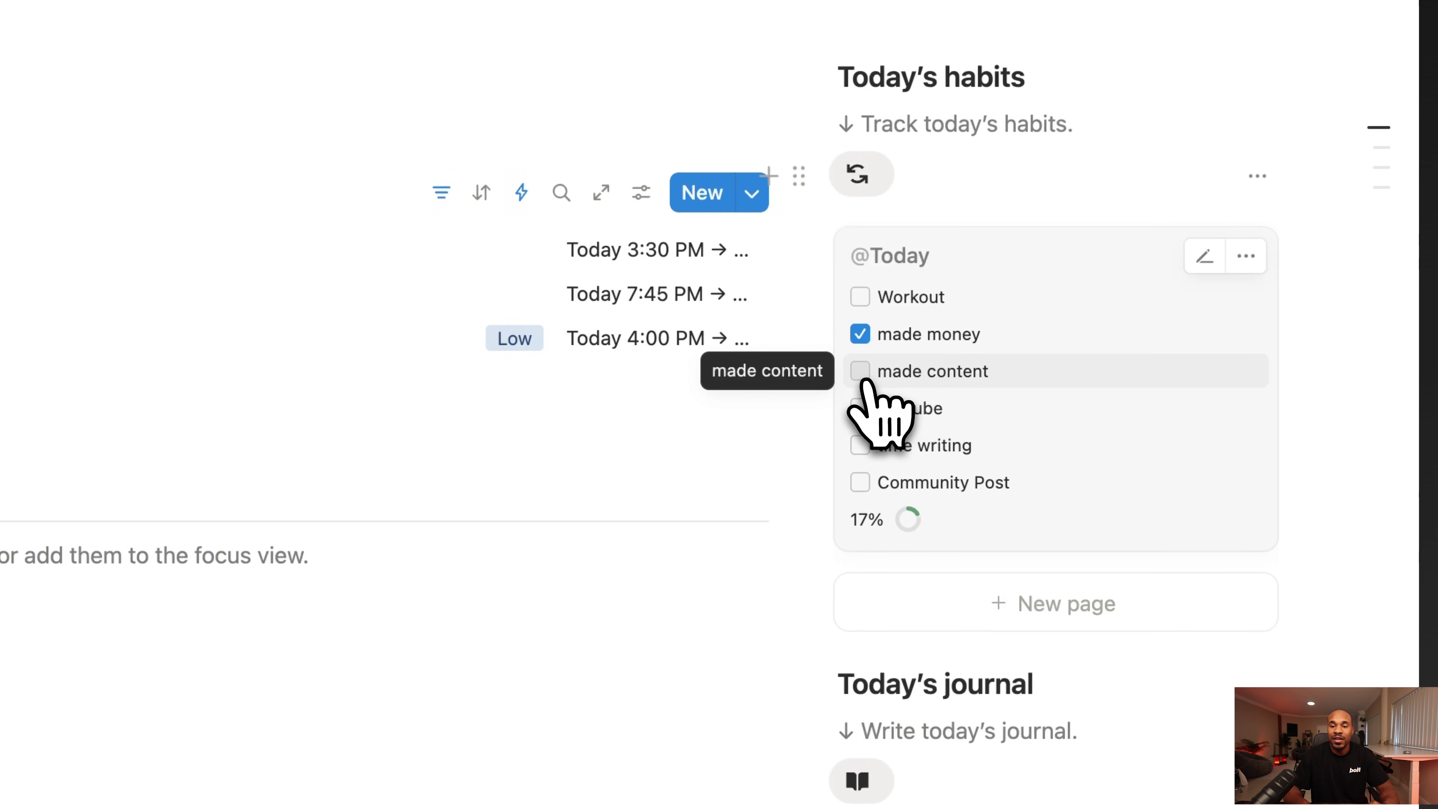
left_click(863, 377)
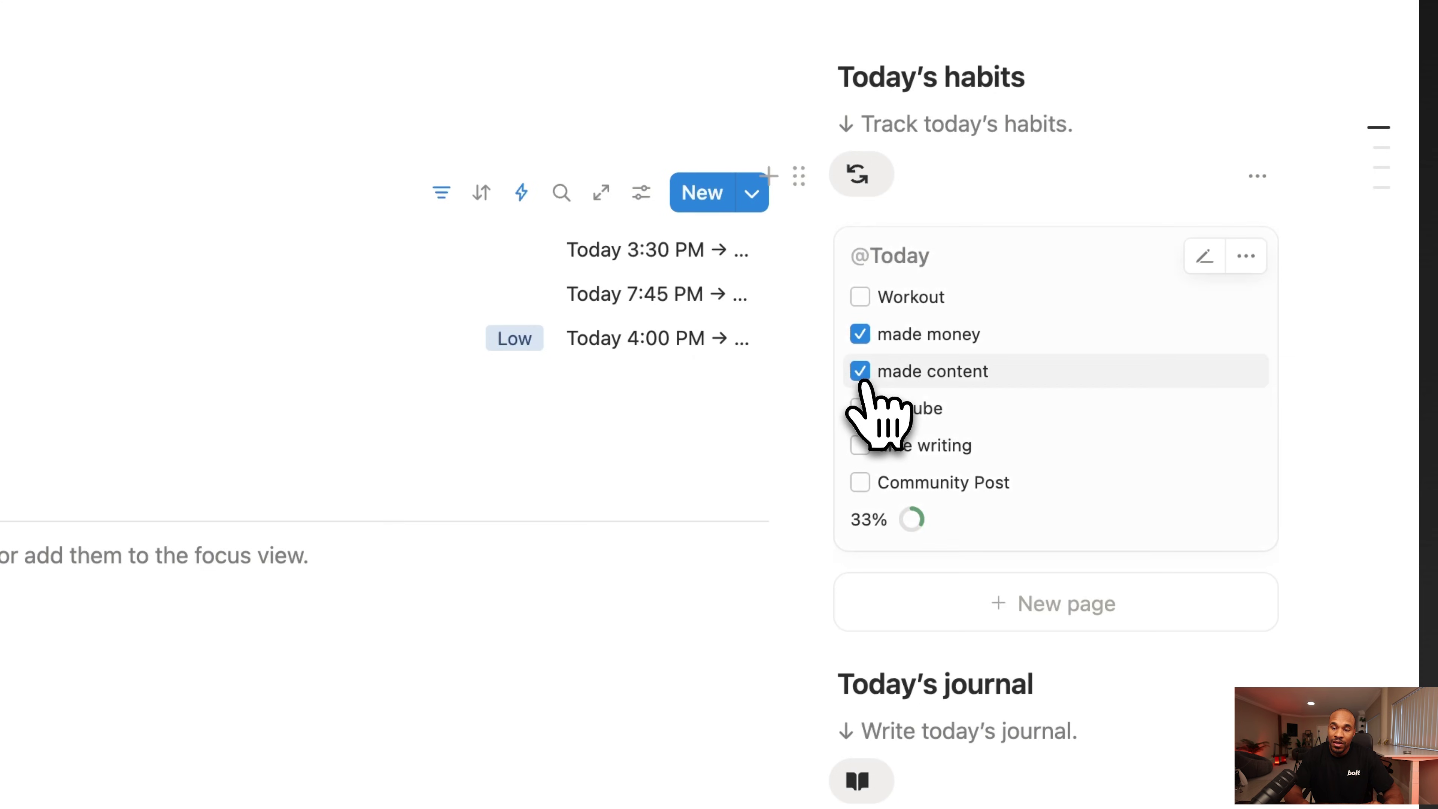
left_click(862, 409)
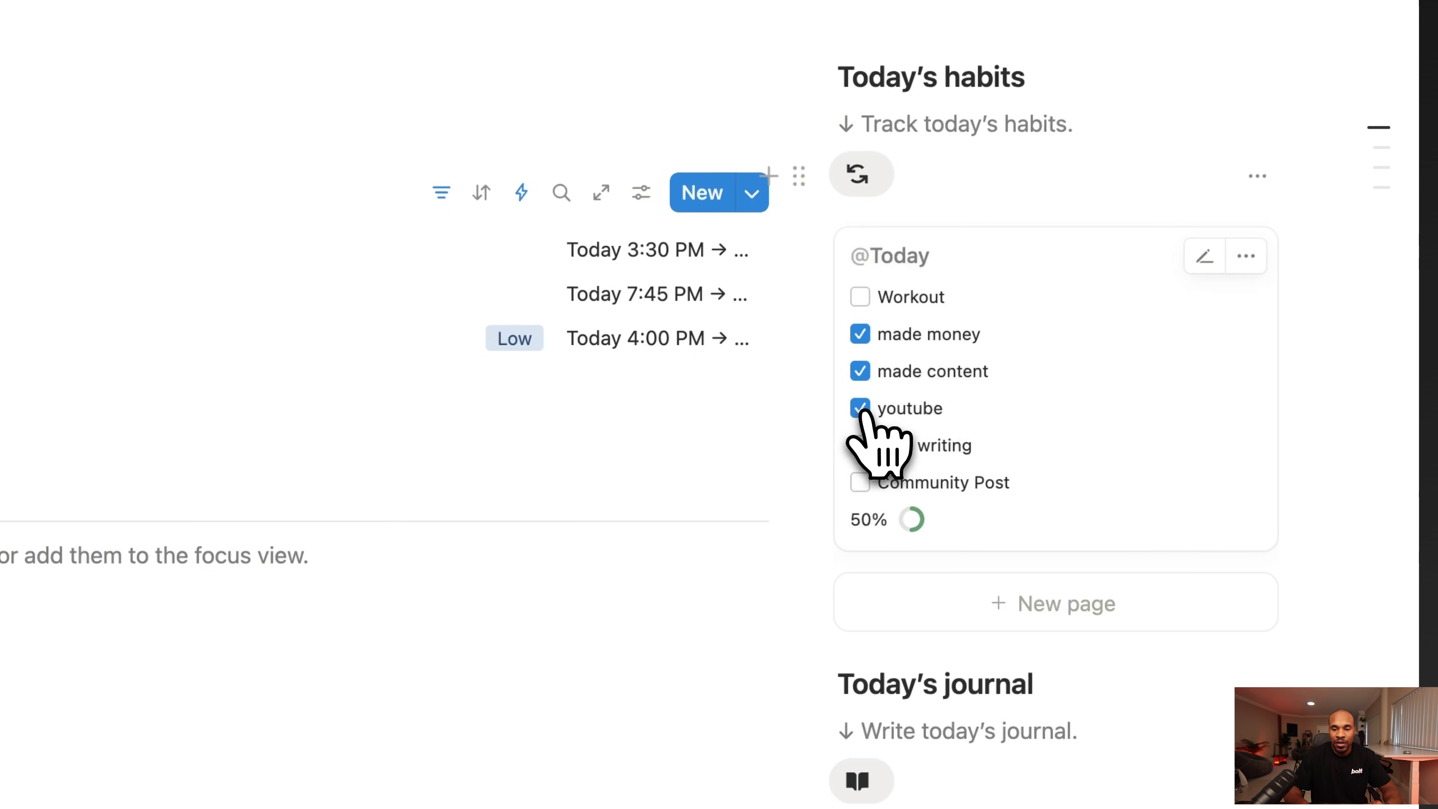
left_click(864, 450)
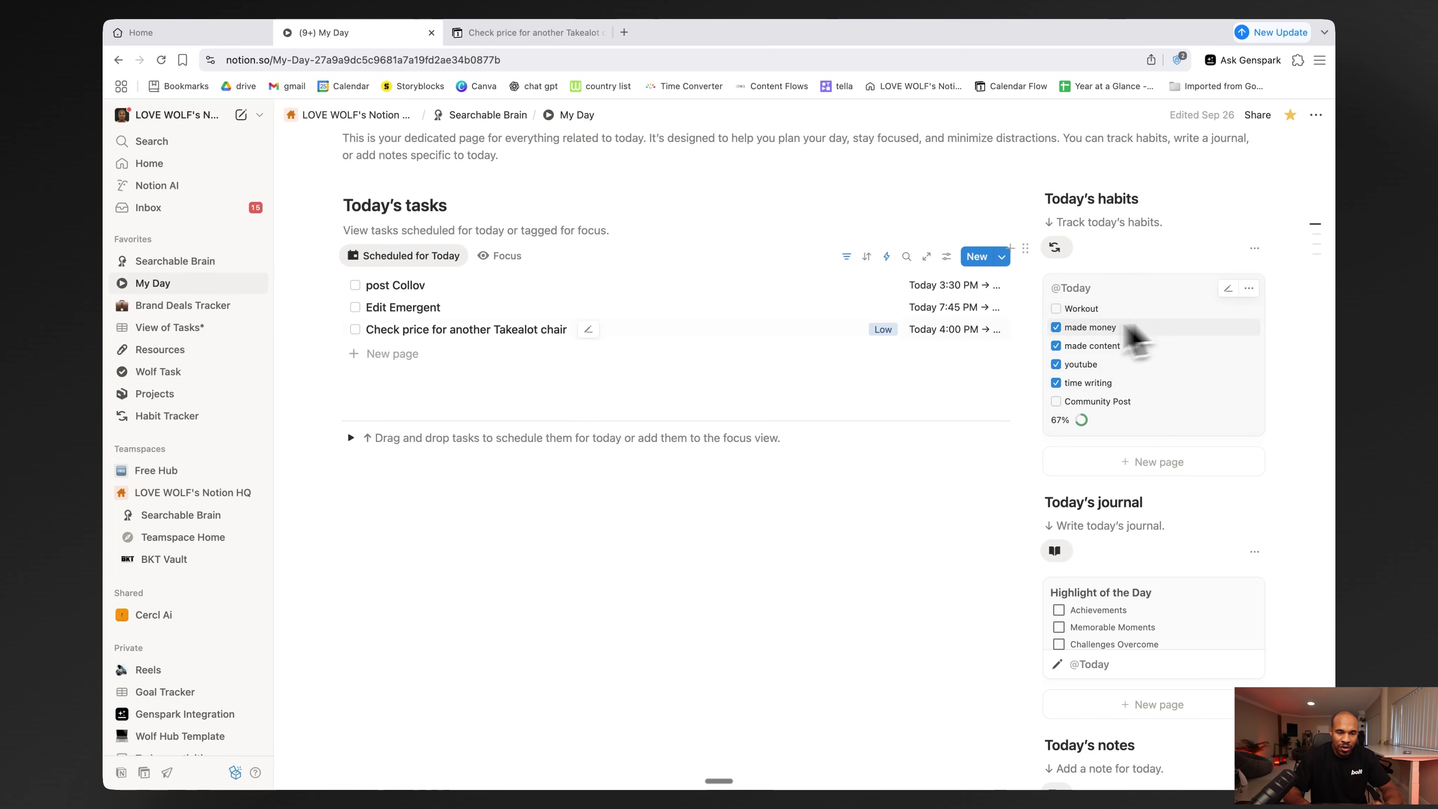
Step: Add a new entry to Today's journal, look through its highlight, reflection and gratitude sections, and close it
scroll(1110, 340, "down", 4)
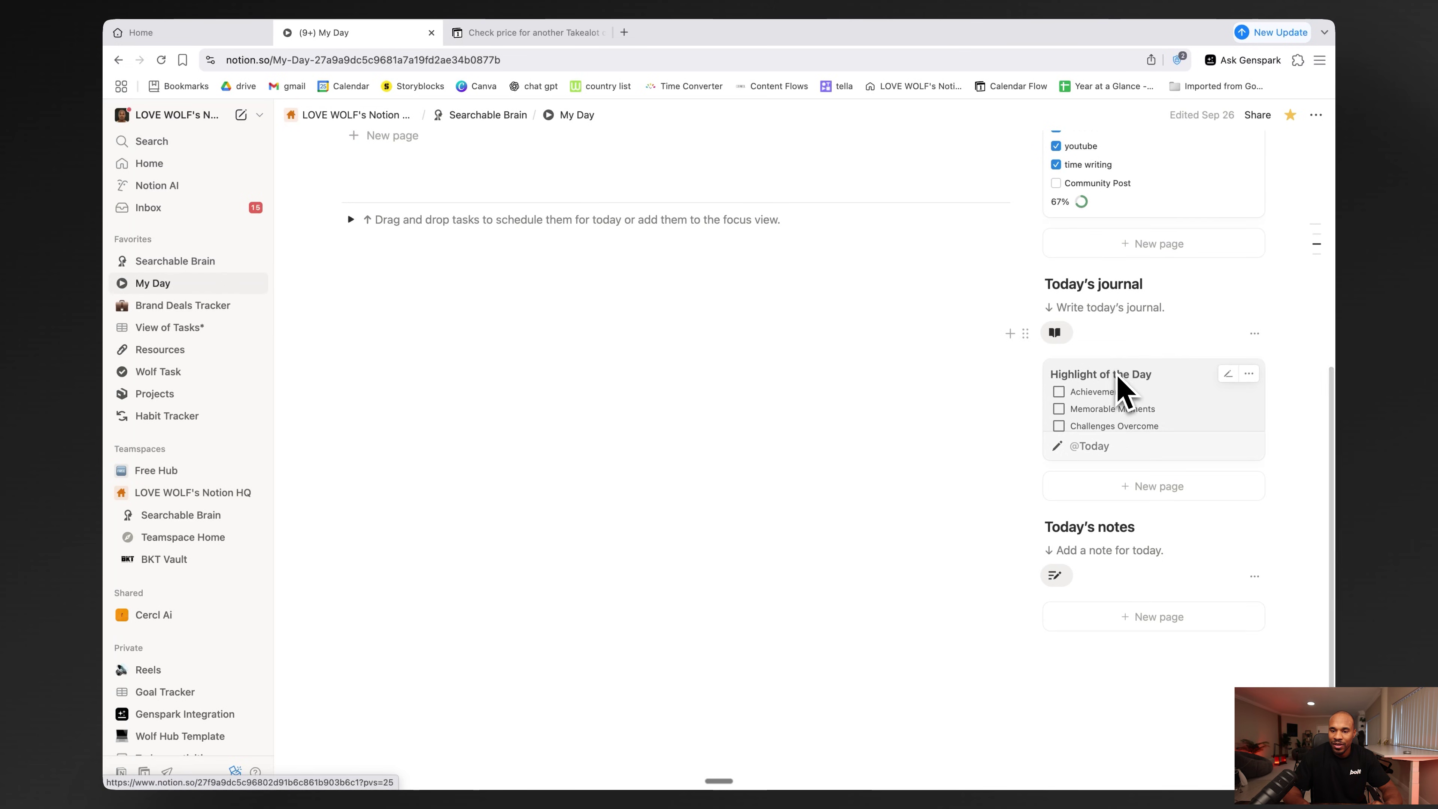
scroll(1116, 386, "down", 1)
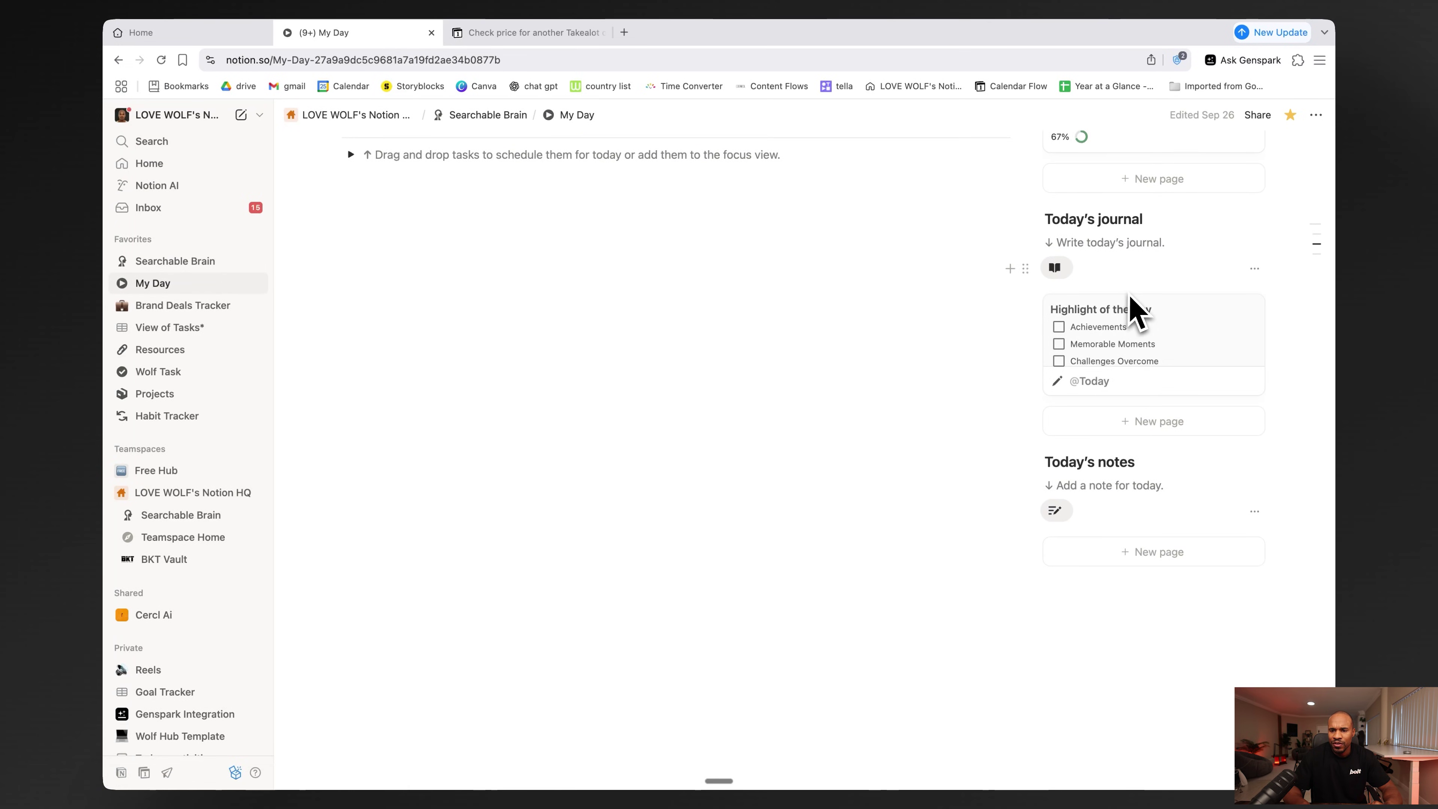
left_click(1154, 421)
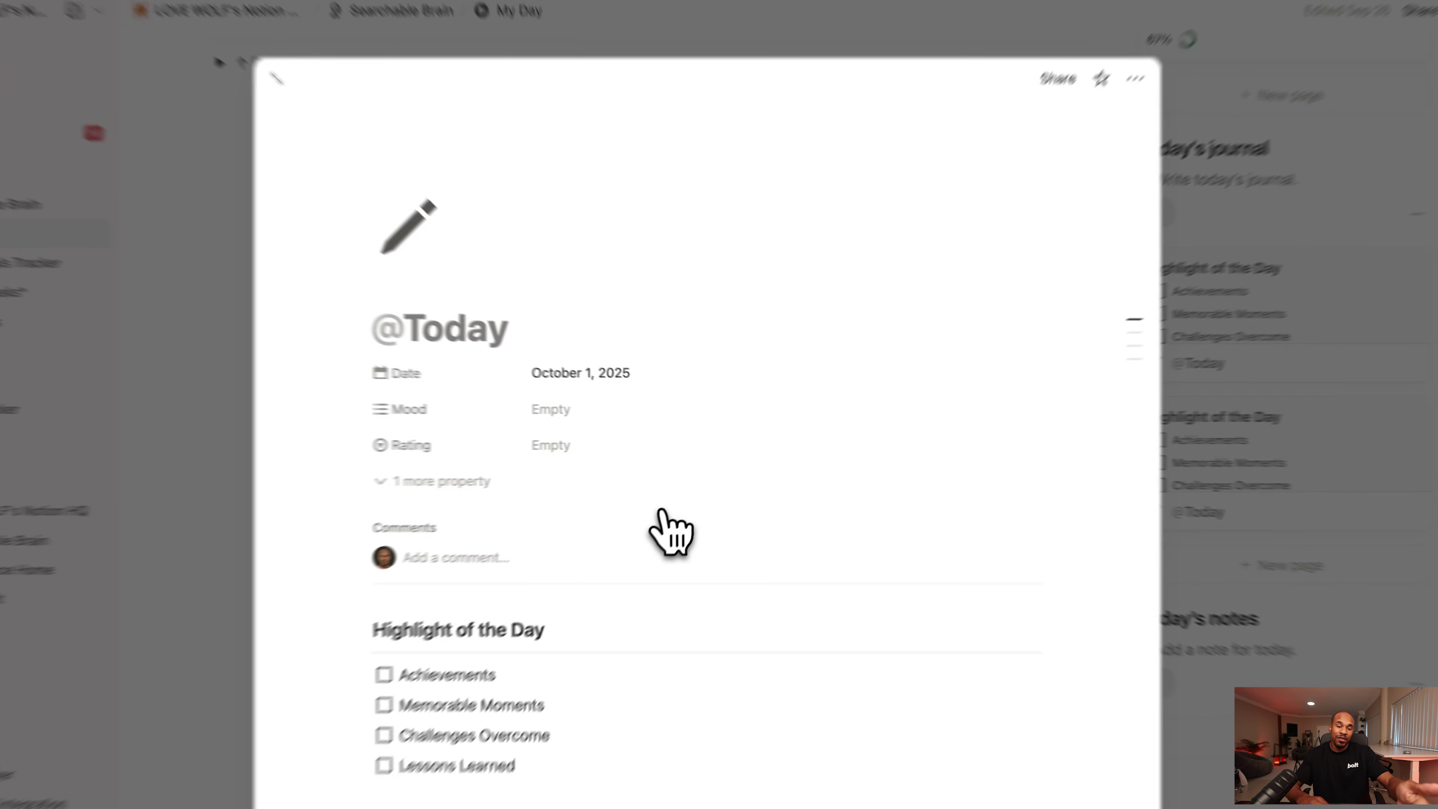
scroll(689, 510, "down", 5)
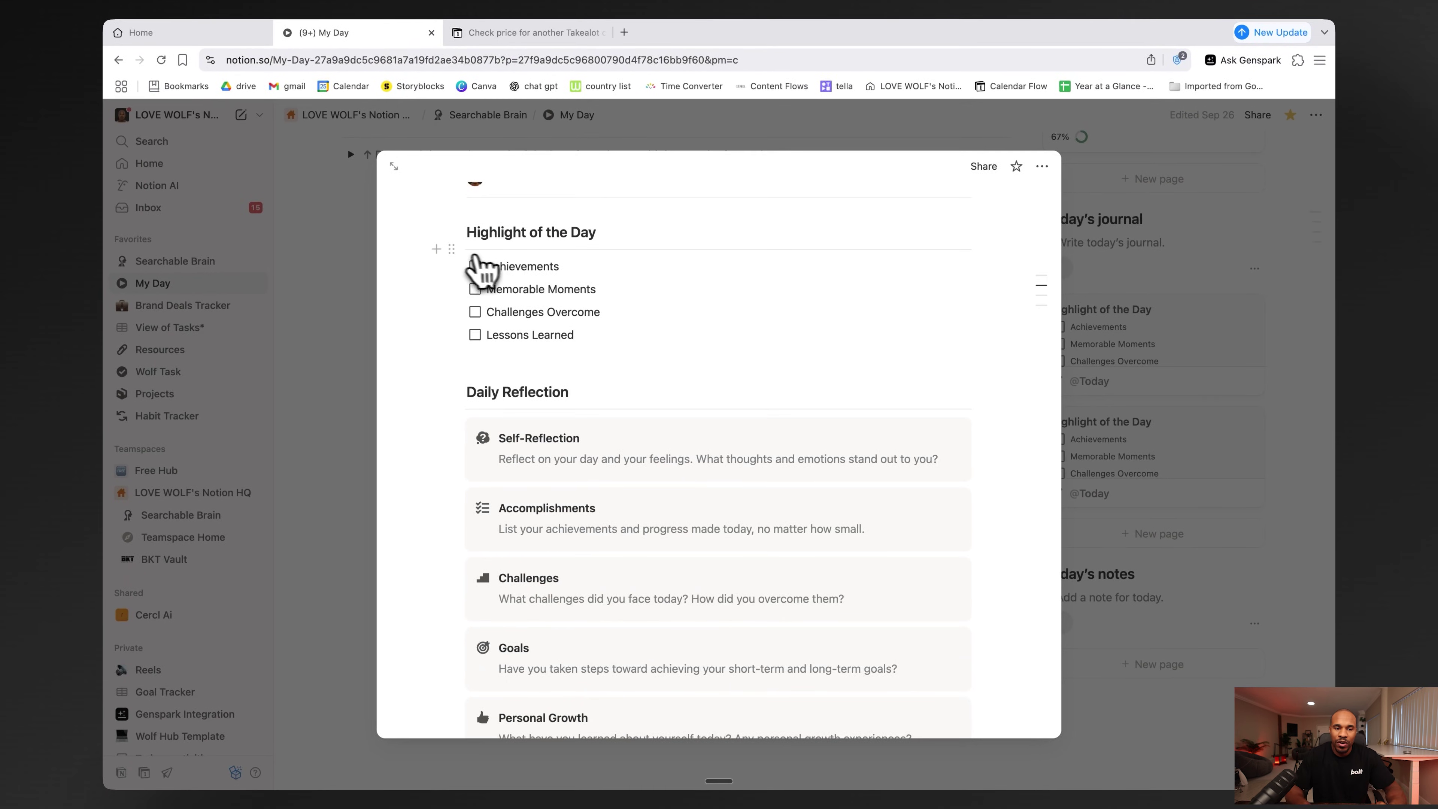
scroll(530, 363, "down", 3)
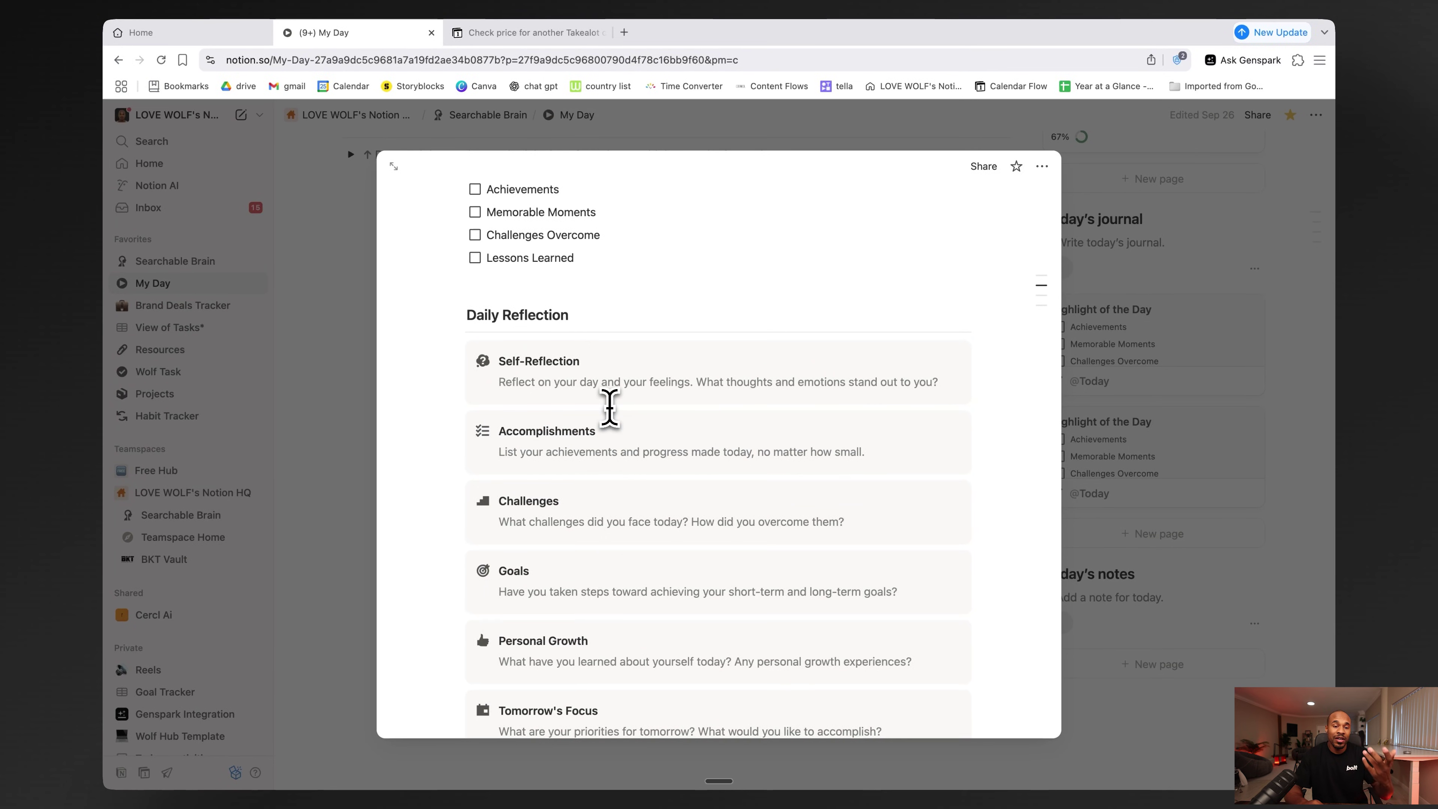
scroll(610, 380, "down", 7)
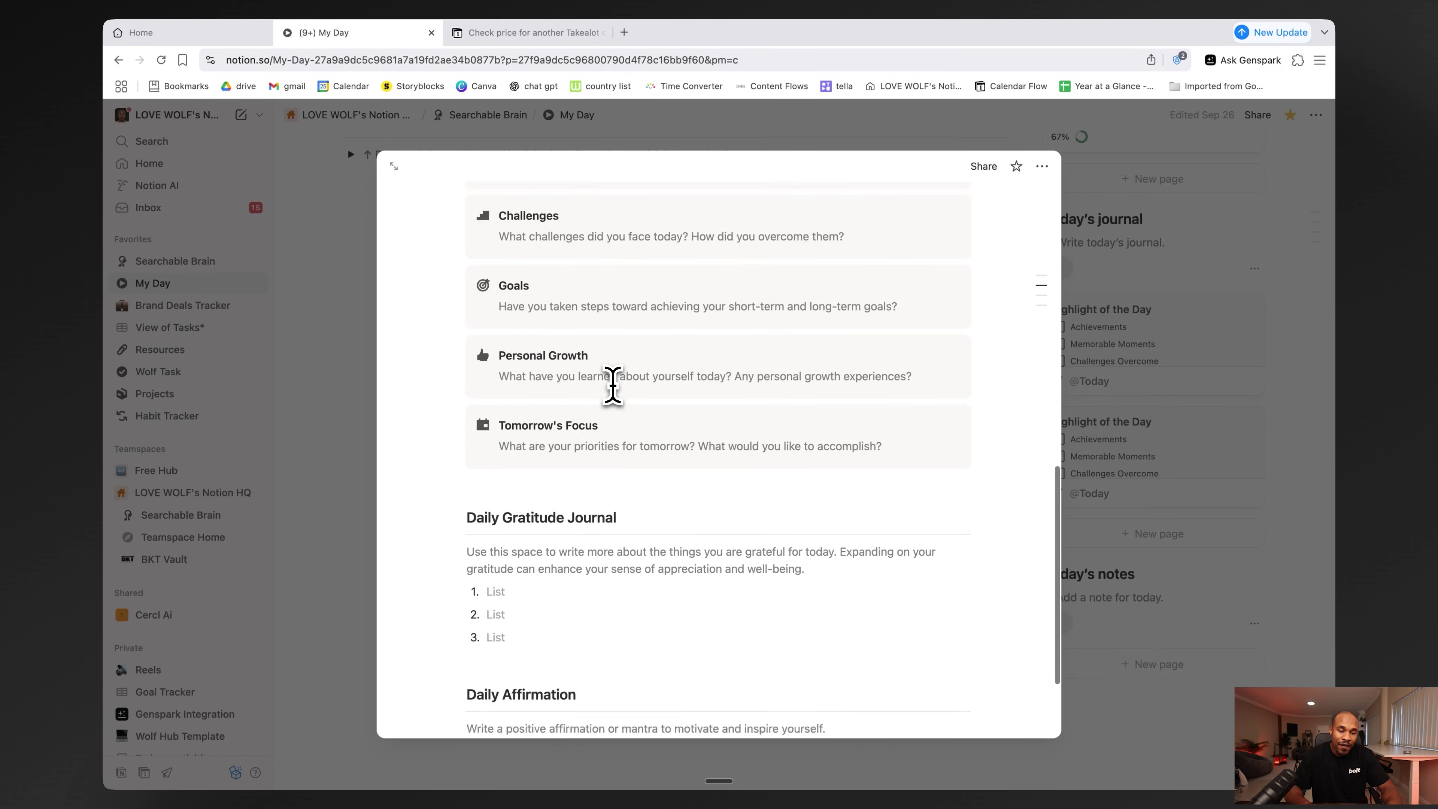
scroll(613, 385, "up", 14)
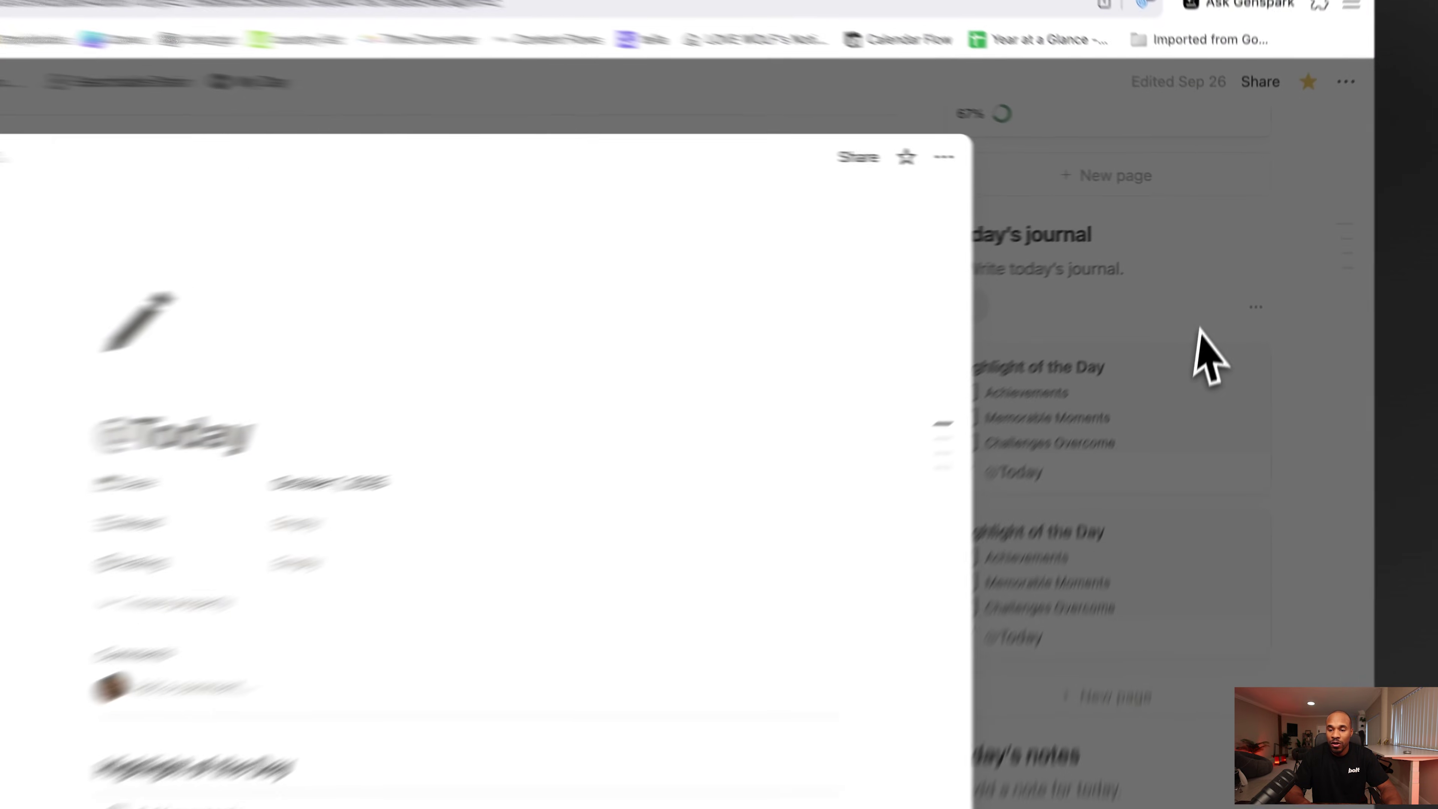
left_click(1218, 297)
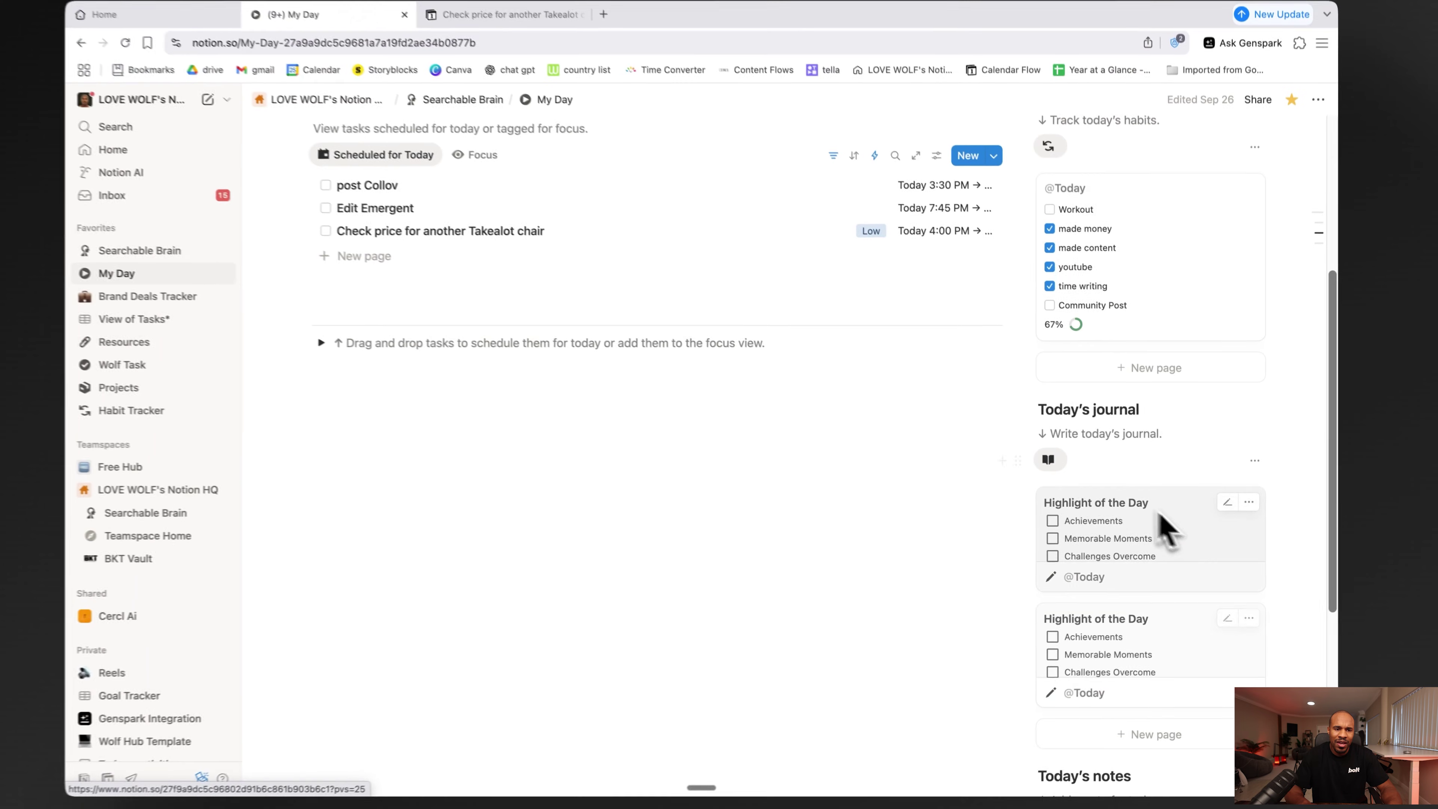
Step: Tag the post Collov task for focus, review the Focus view of Today's tasks, and return to Scheduled for Today
scroll(1165, 530, "up", 5)
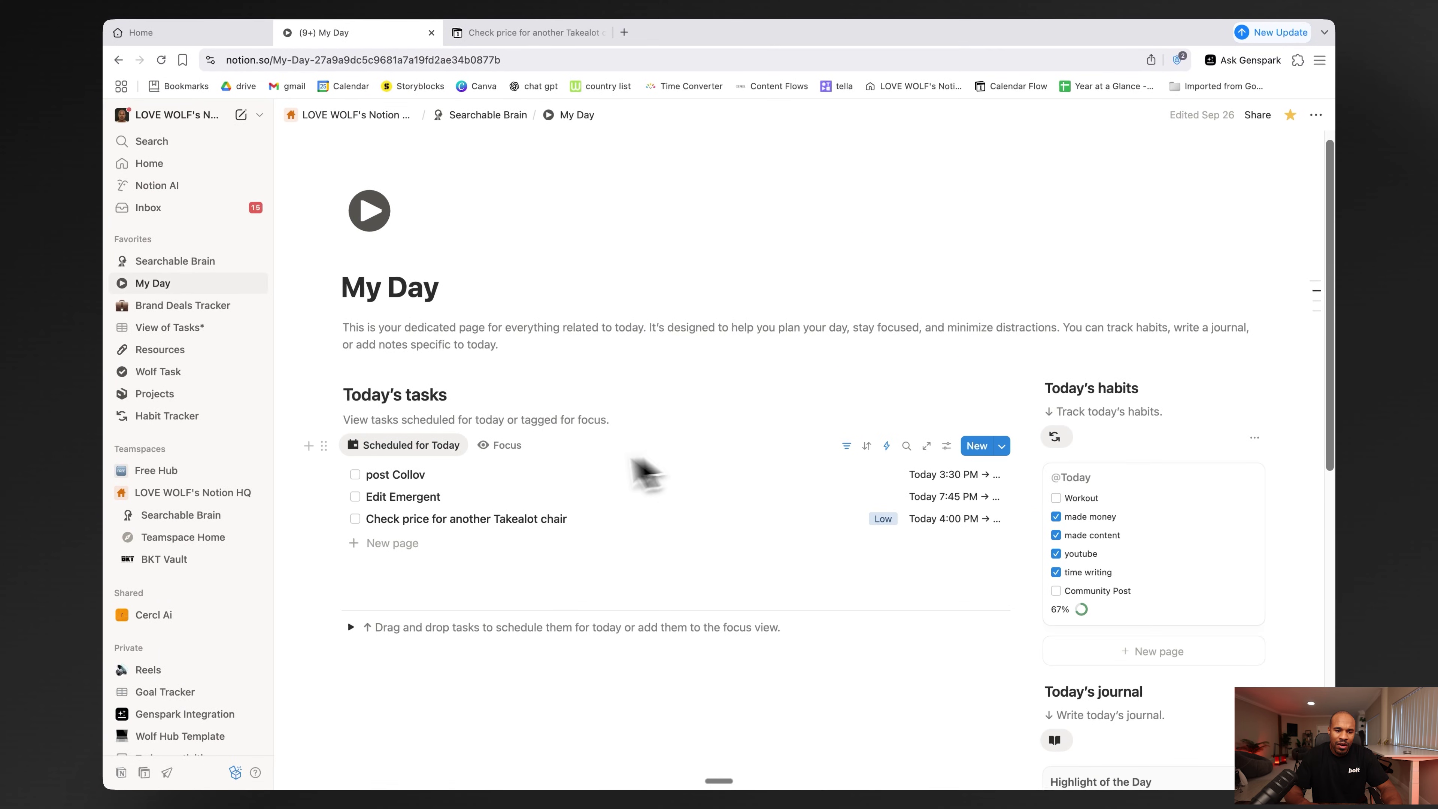
scroll(460, 530, "up", 1)
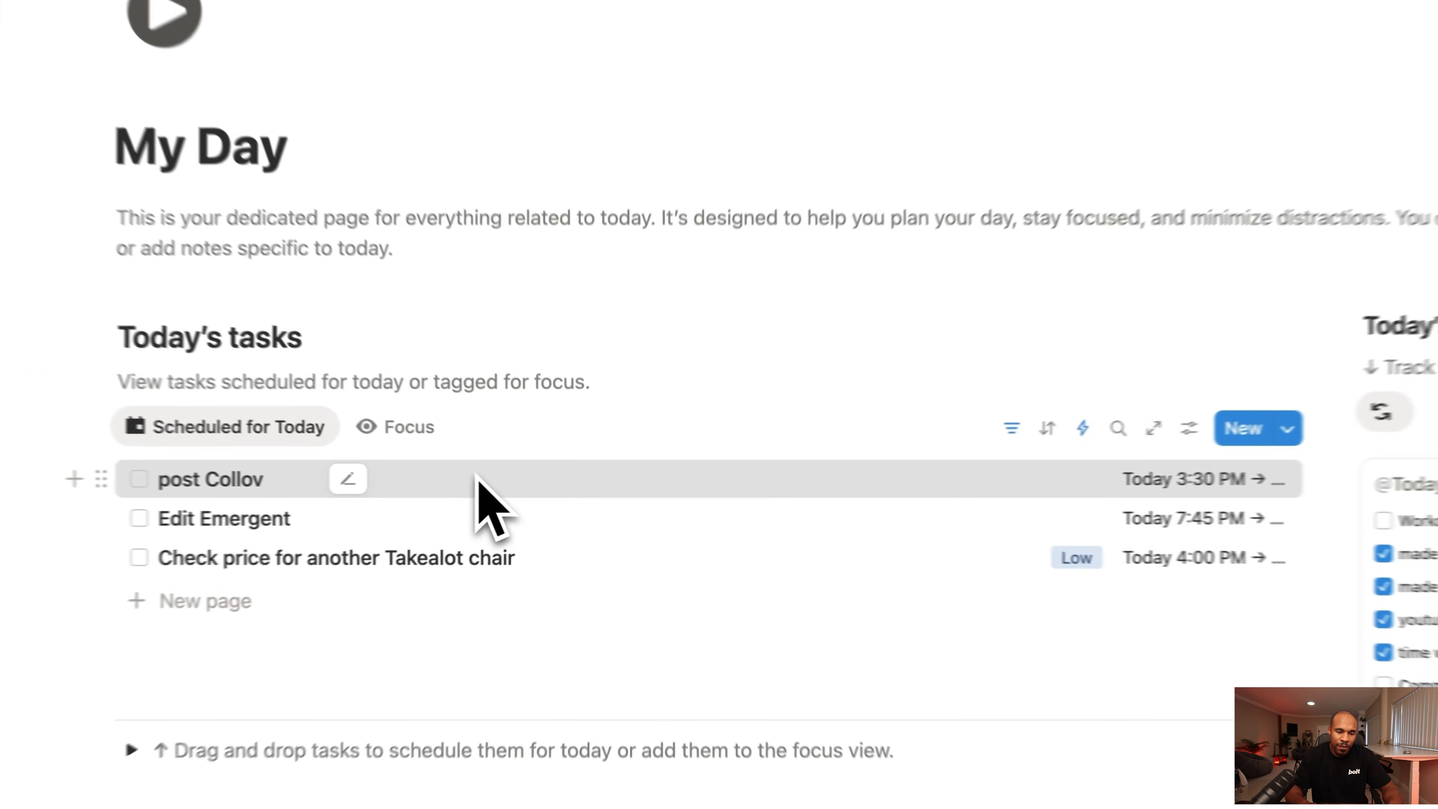
left_click(518, 490)
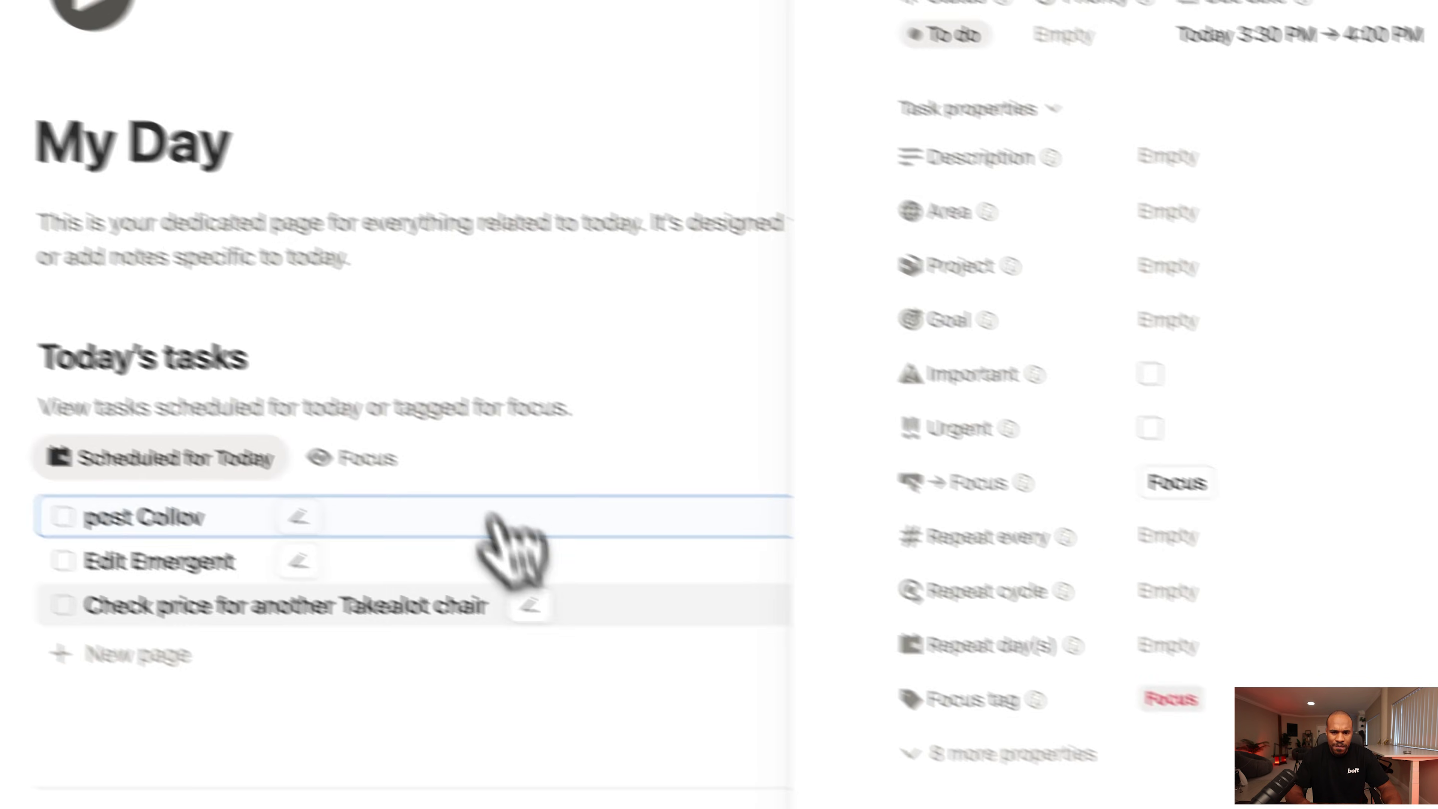
left_click(944, 161)
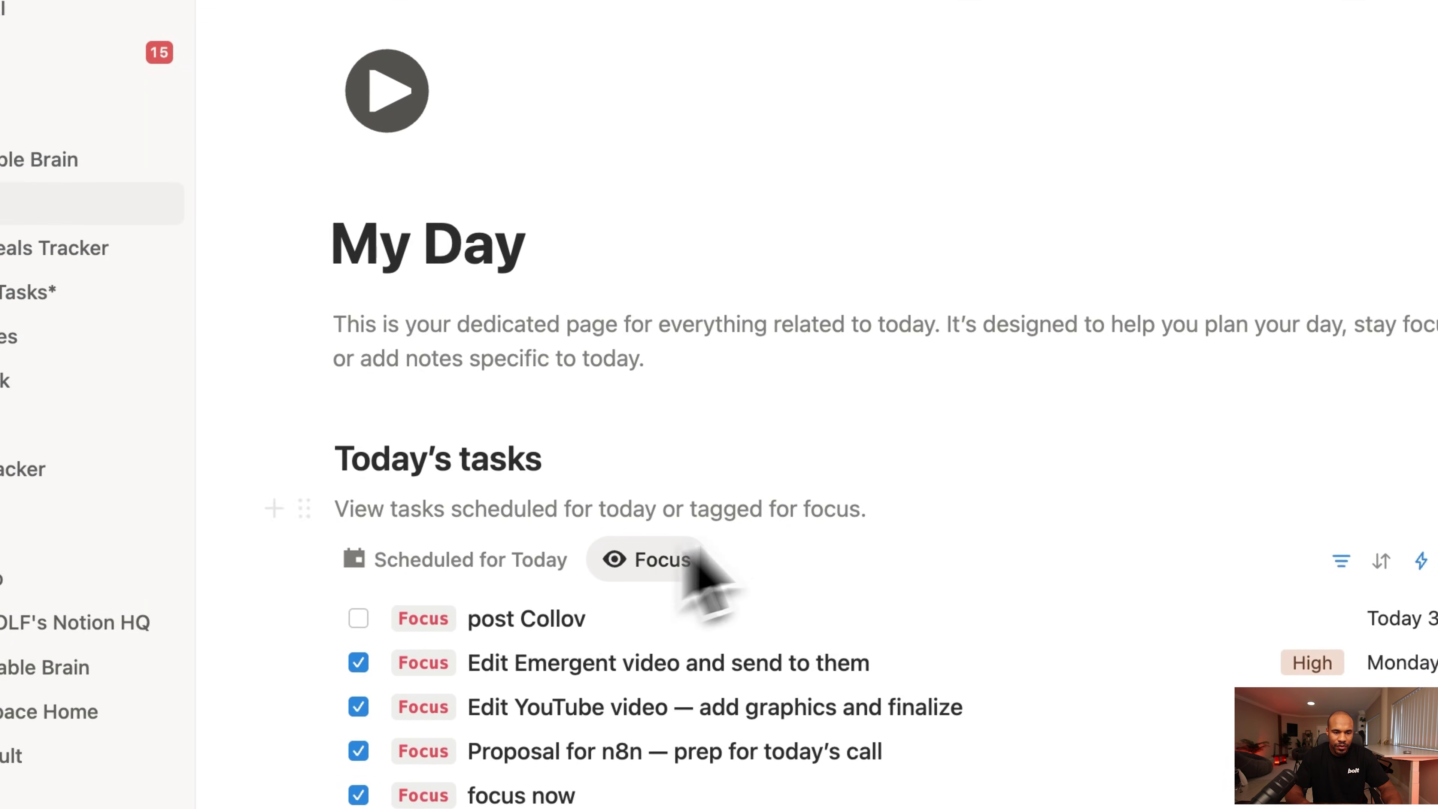
scroll(793, 555, "down", 6)
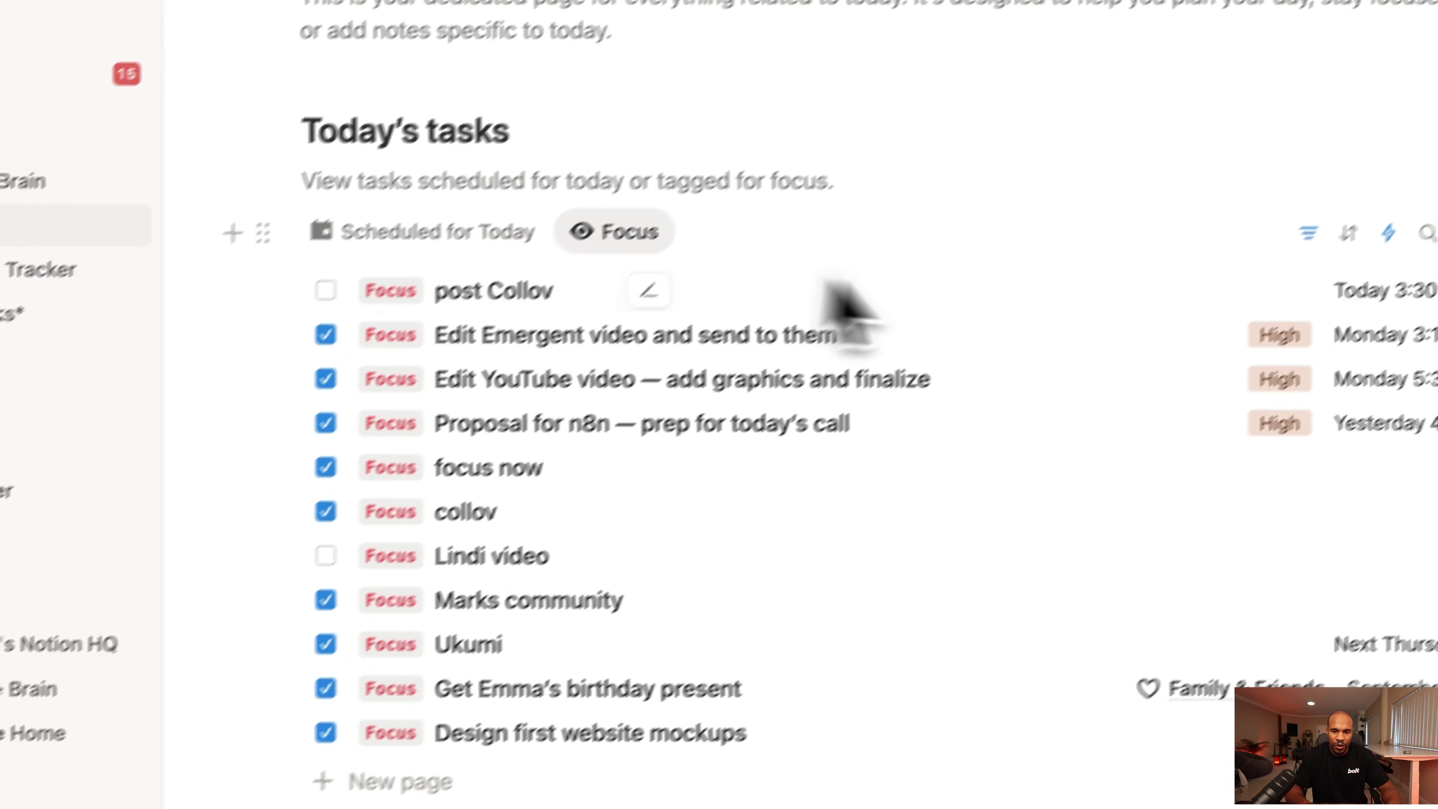
scroll(838, 425, "up", 6)
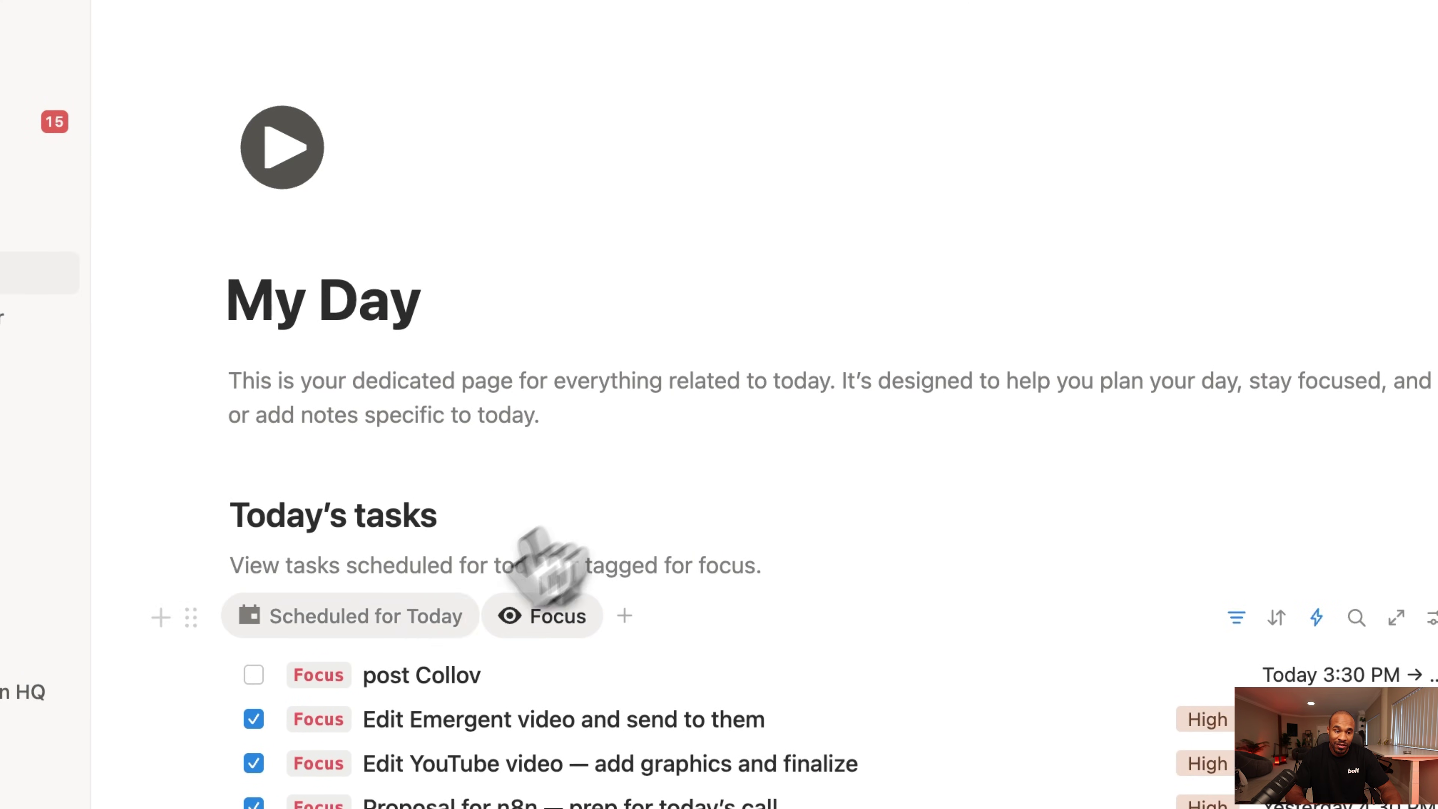
left_click(400, 621)
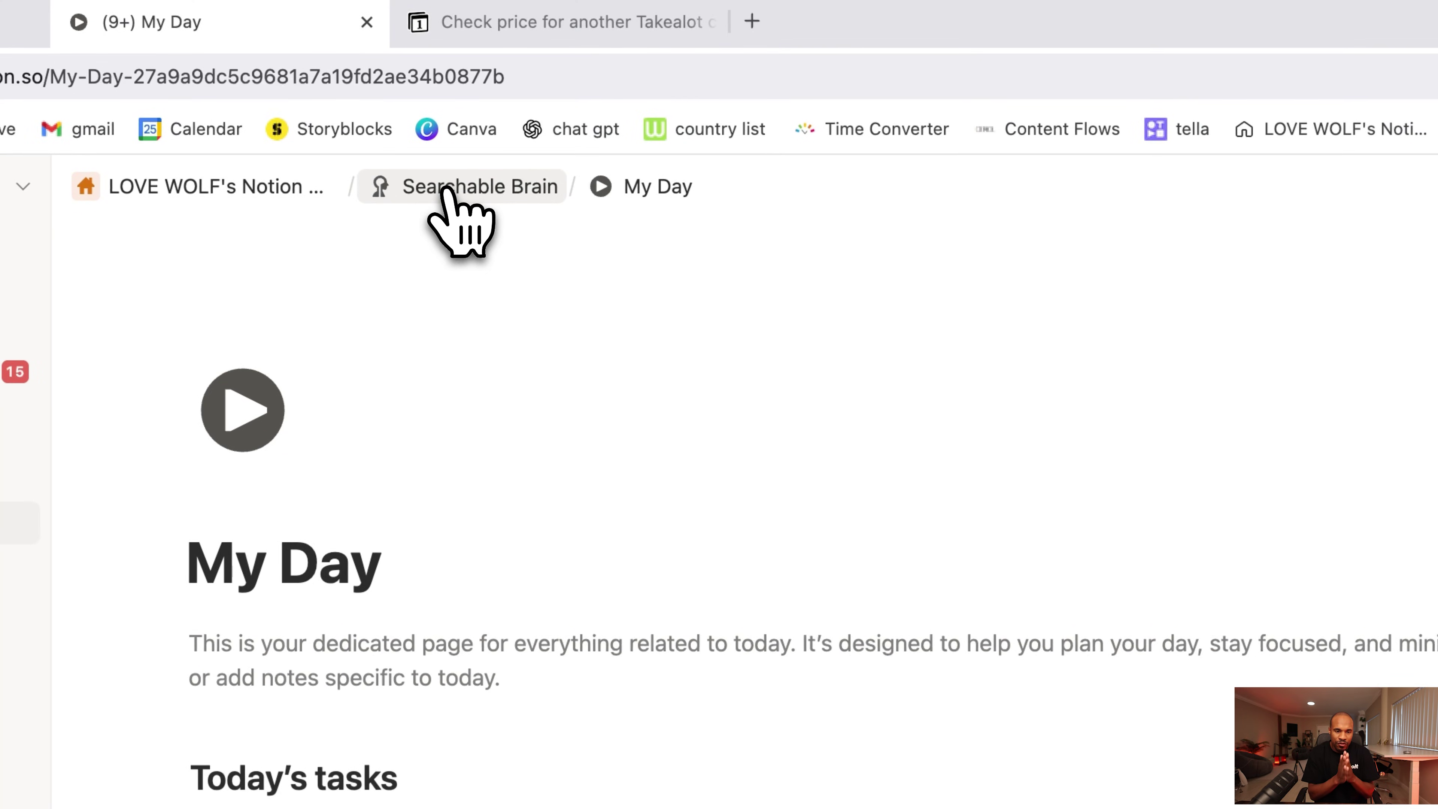
Step: Open the Knowledge Hub from Searchable Brain, look through its topics and note library, and return
left_click(445, 190)
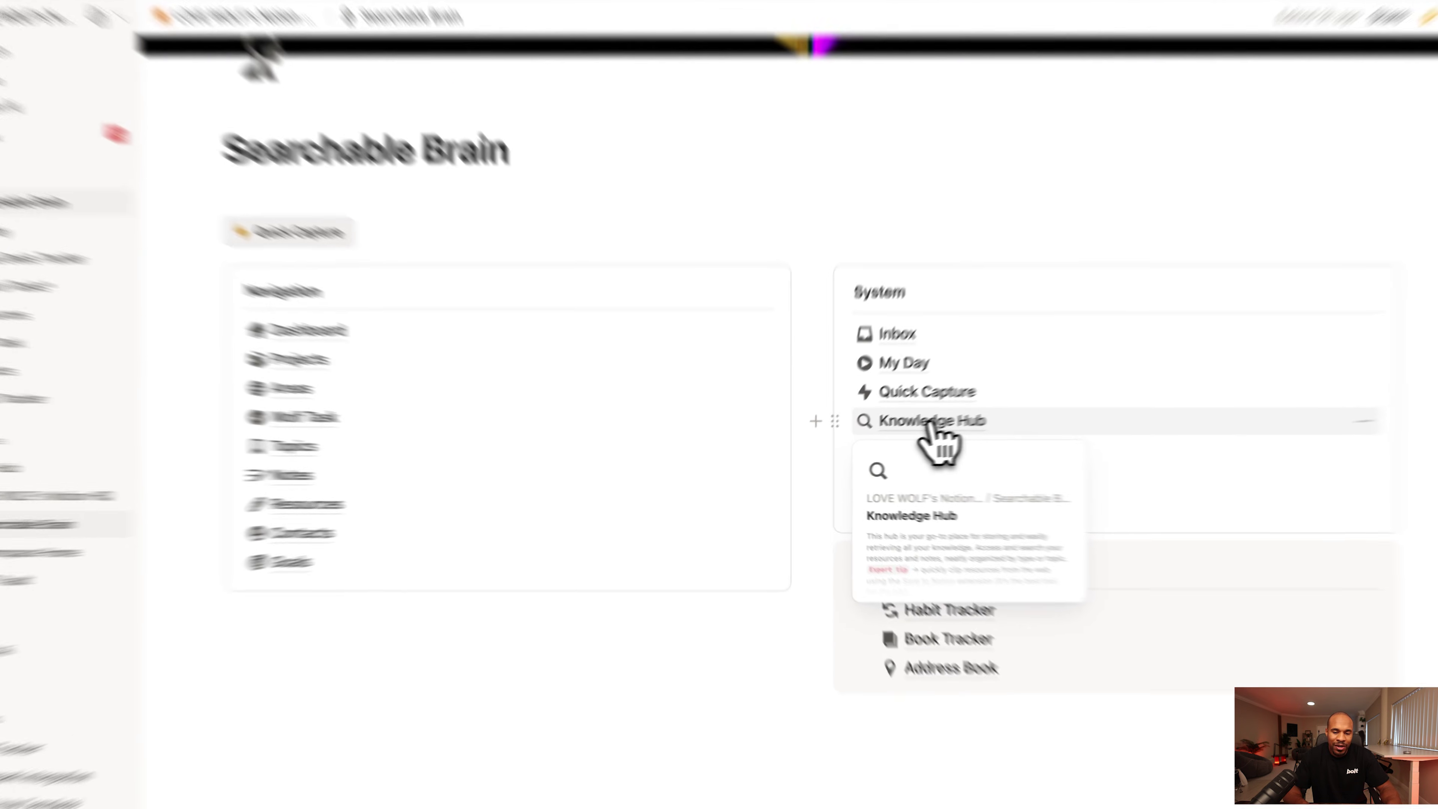
left_click(898, 434)
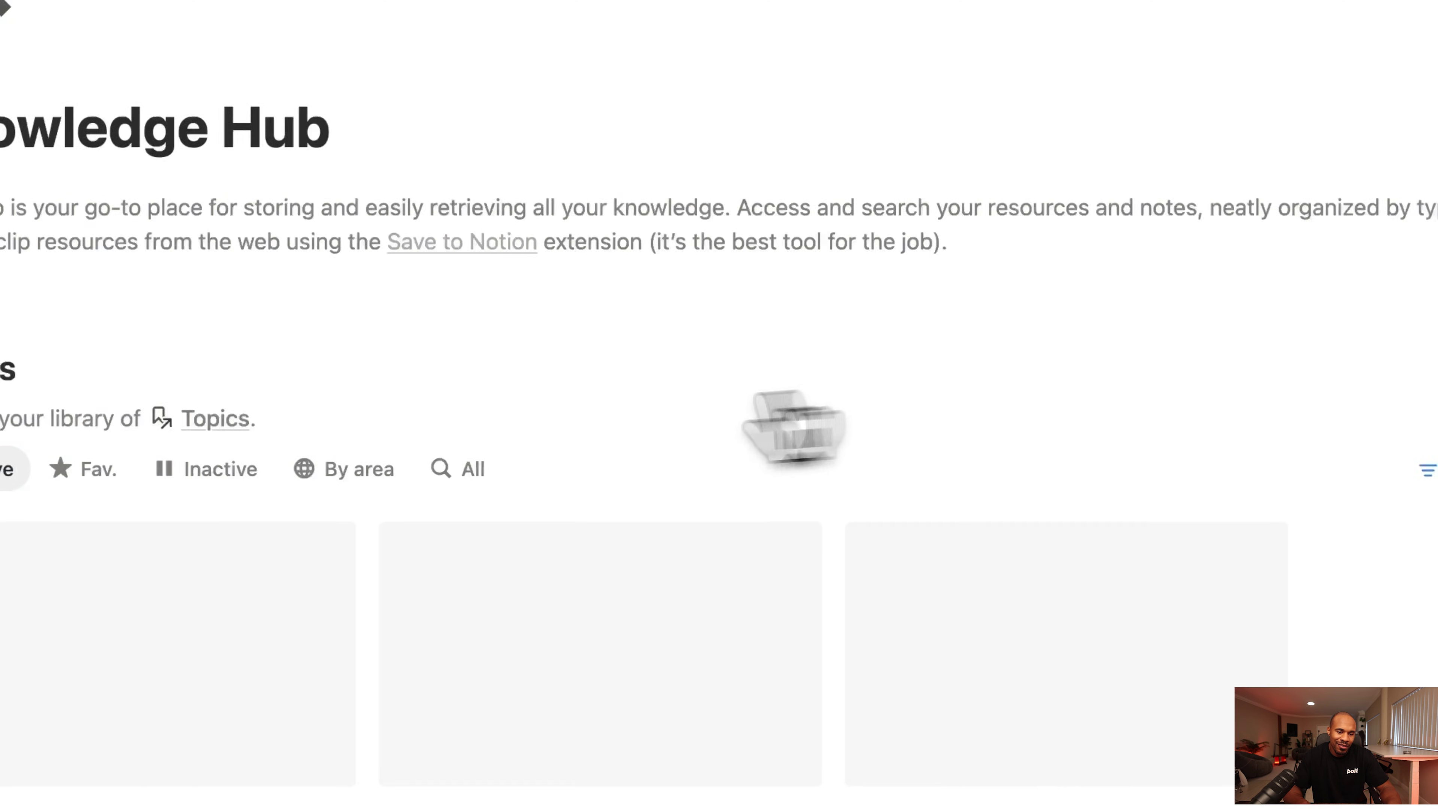
scroll(452, 458, "down", 10)
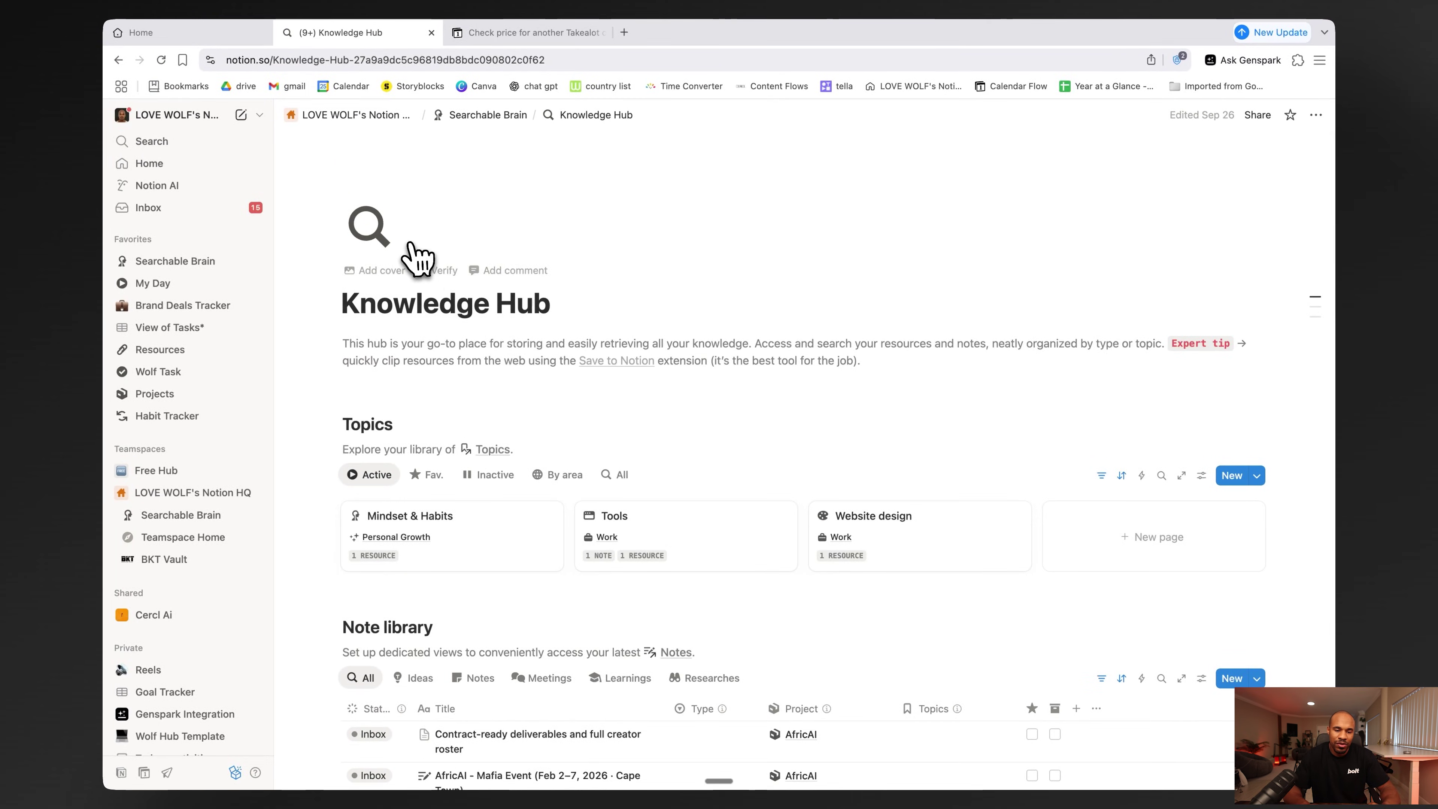
left_click(488, 115)
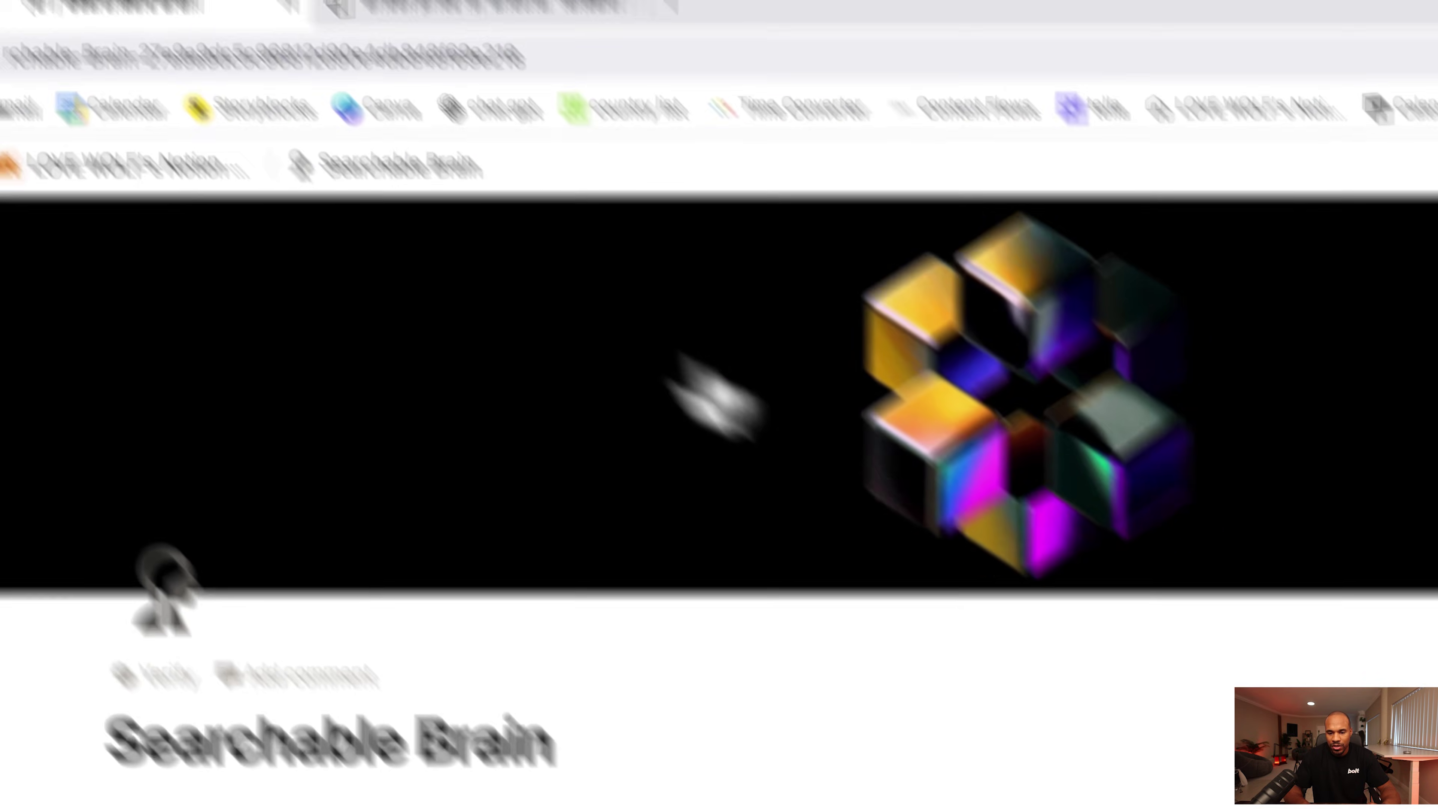
Step: Look at the Time Tracker page under System and return to Searchable Brain
scroll(736, 510, "down", 5)
left_click(957, 424)
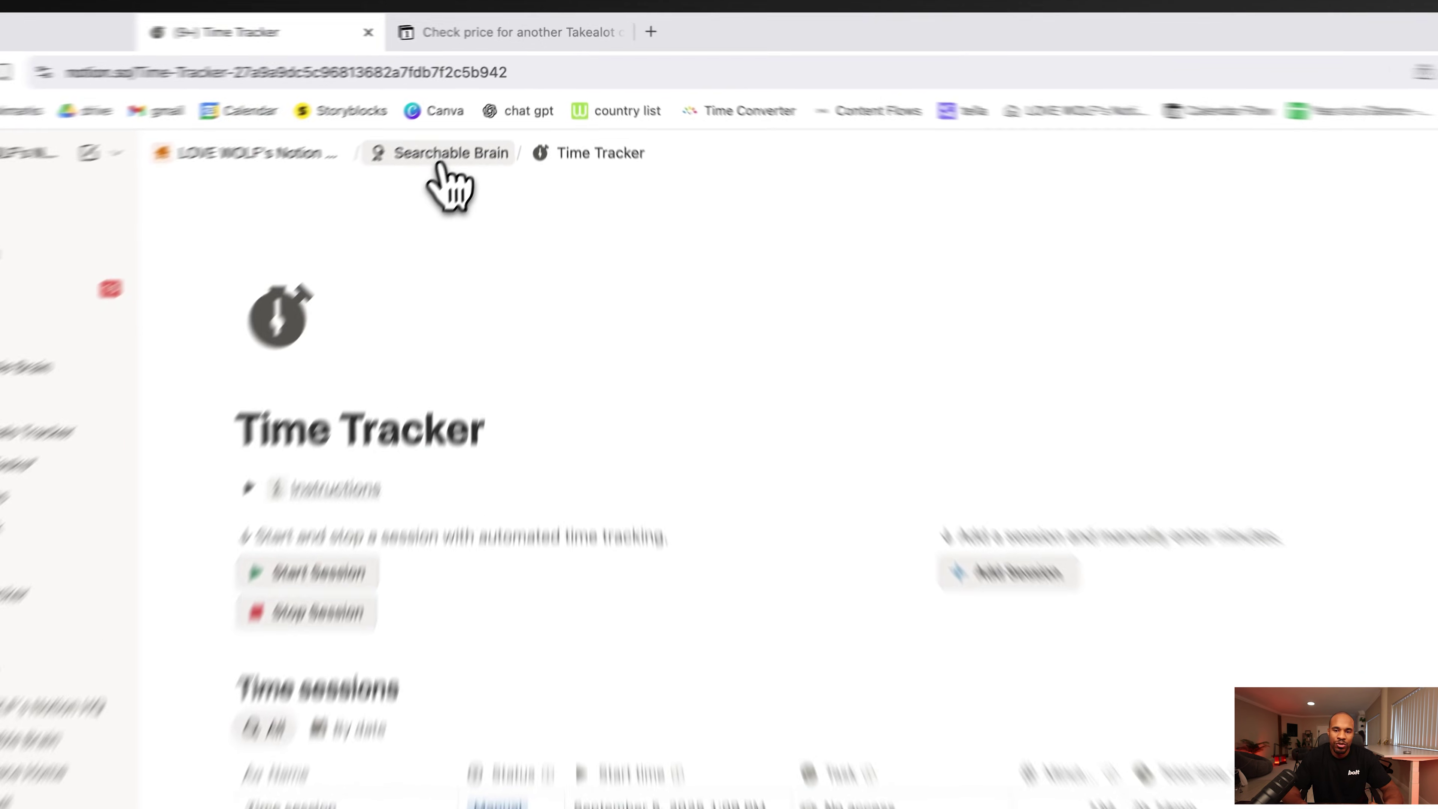
left_click(480, 121)
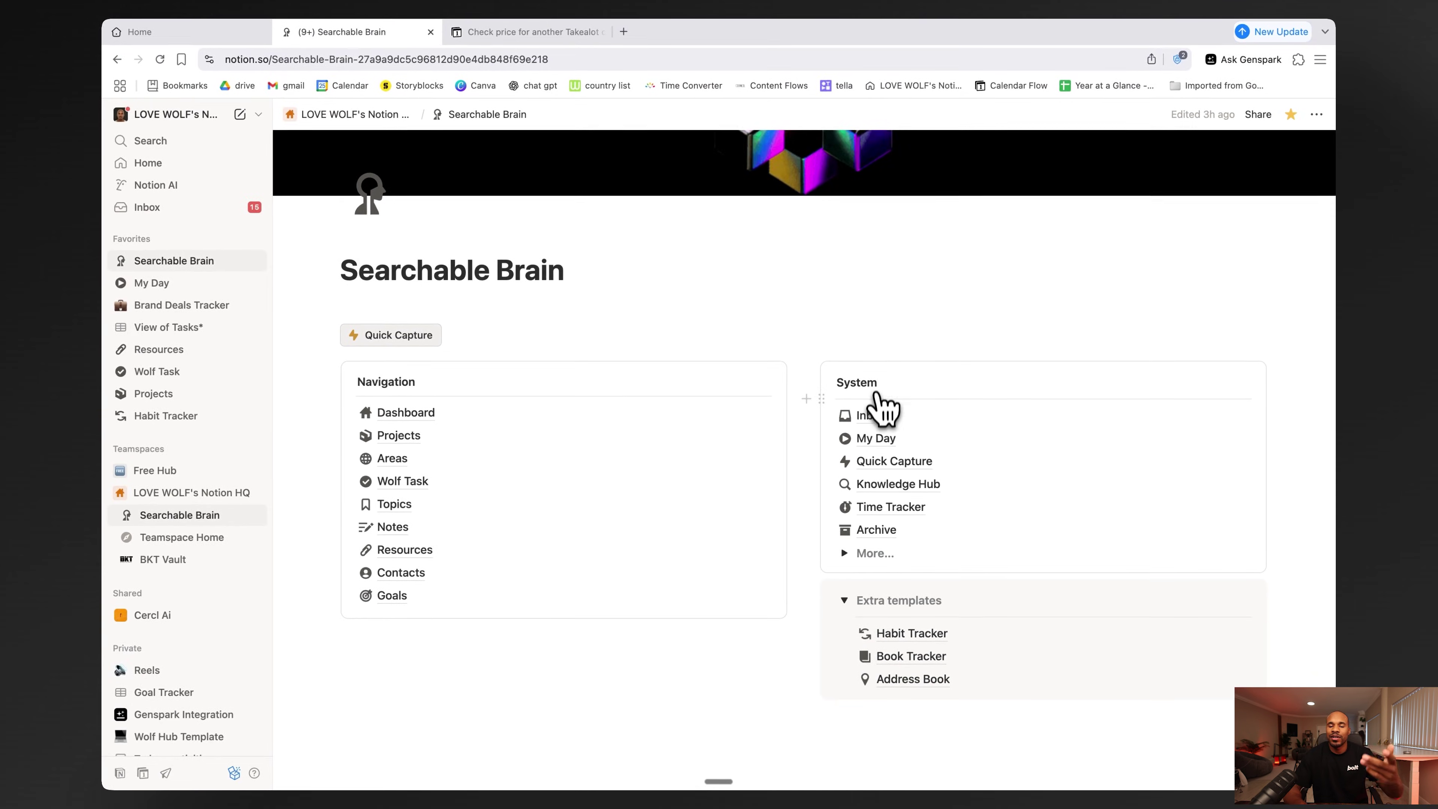
Step: Expand the More... toggle under System to view its additional pages, and collapse it again
scroll(878, 399, "down", 3)
left_click(845, 403)
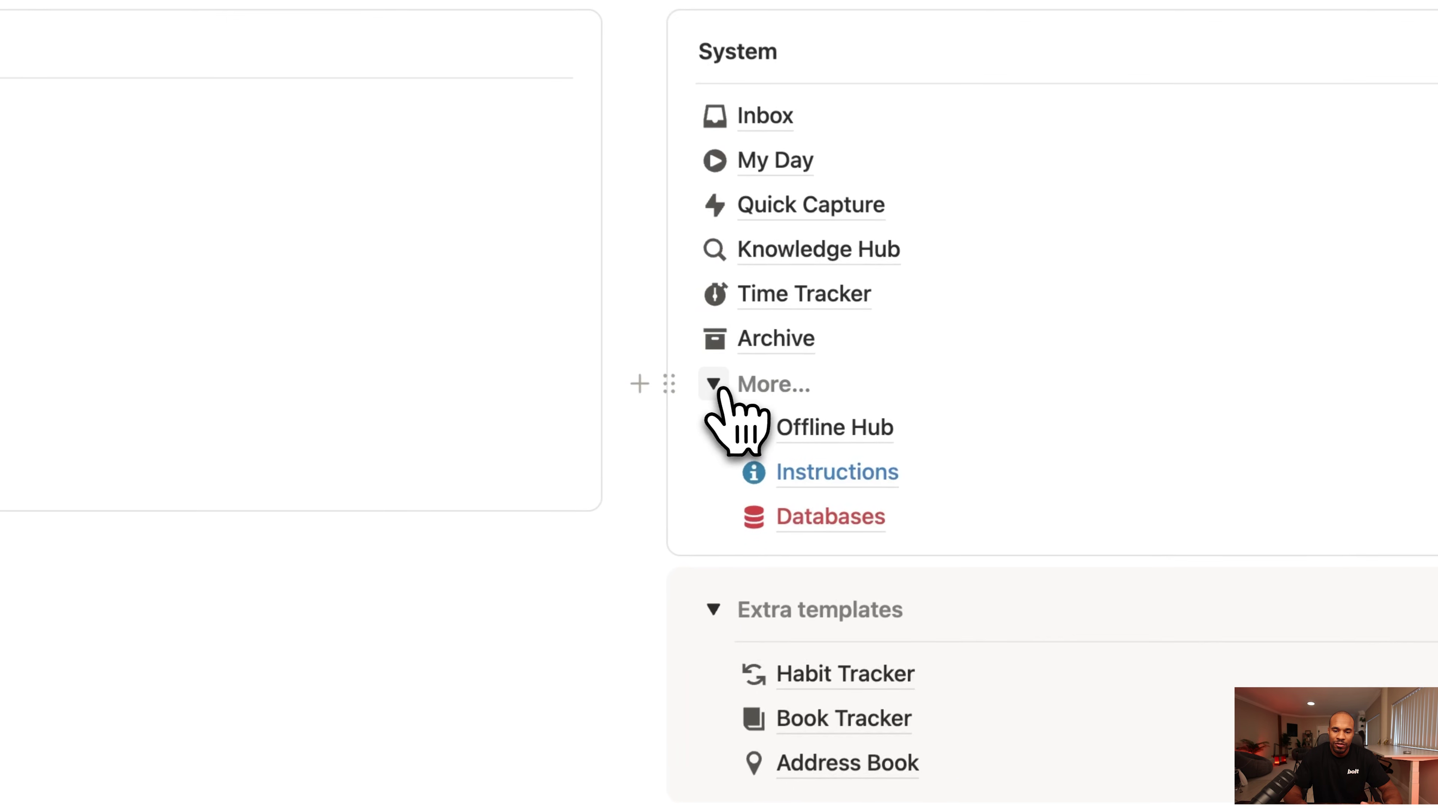
mouse_move(815, 435)
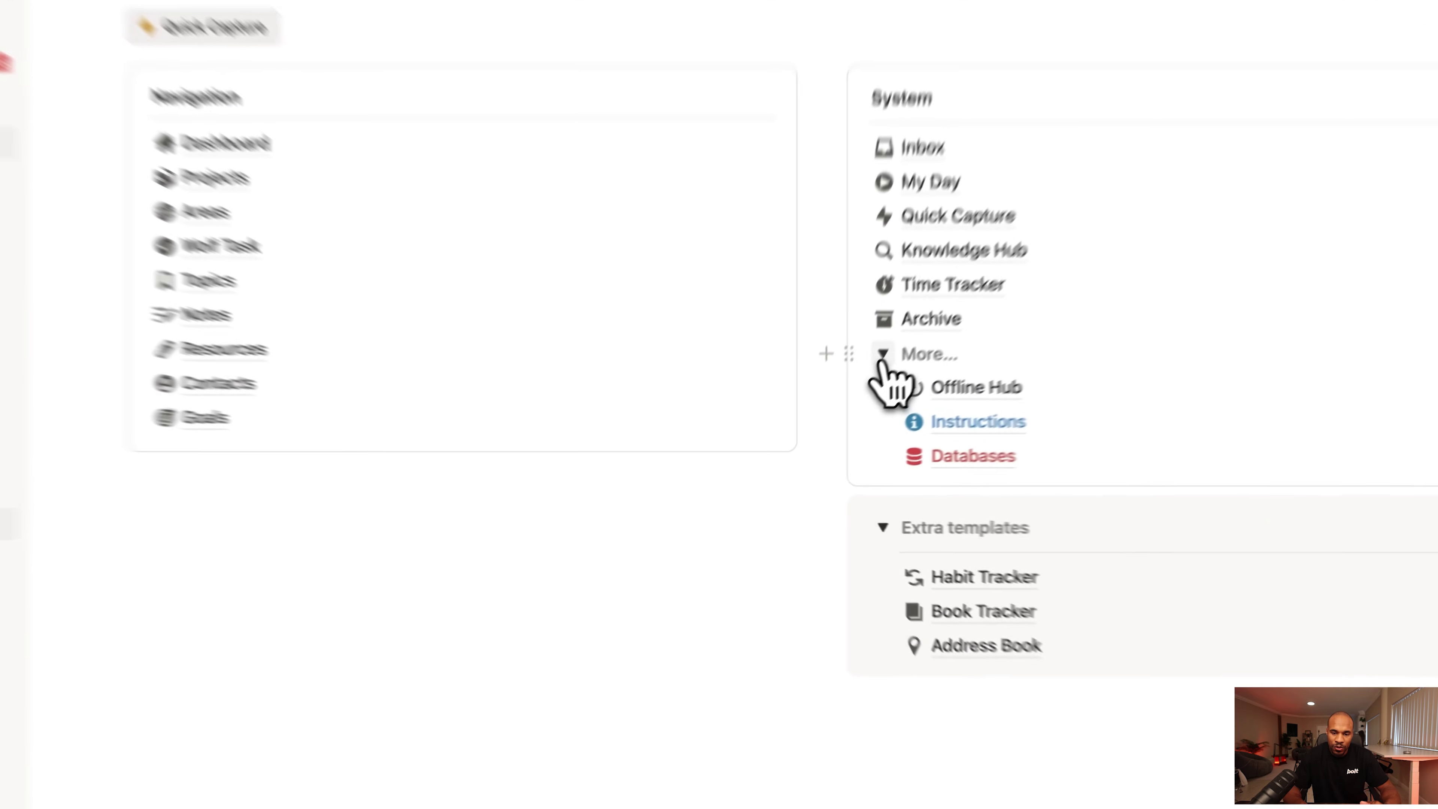
left_click(845, 402)
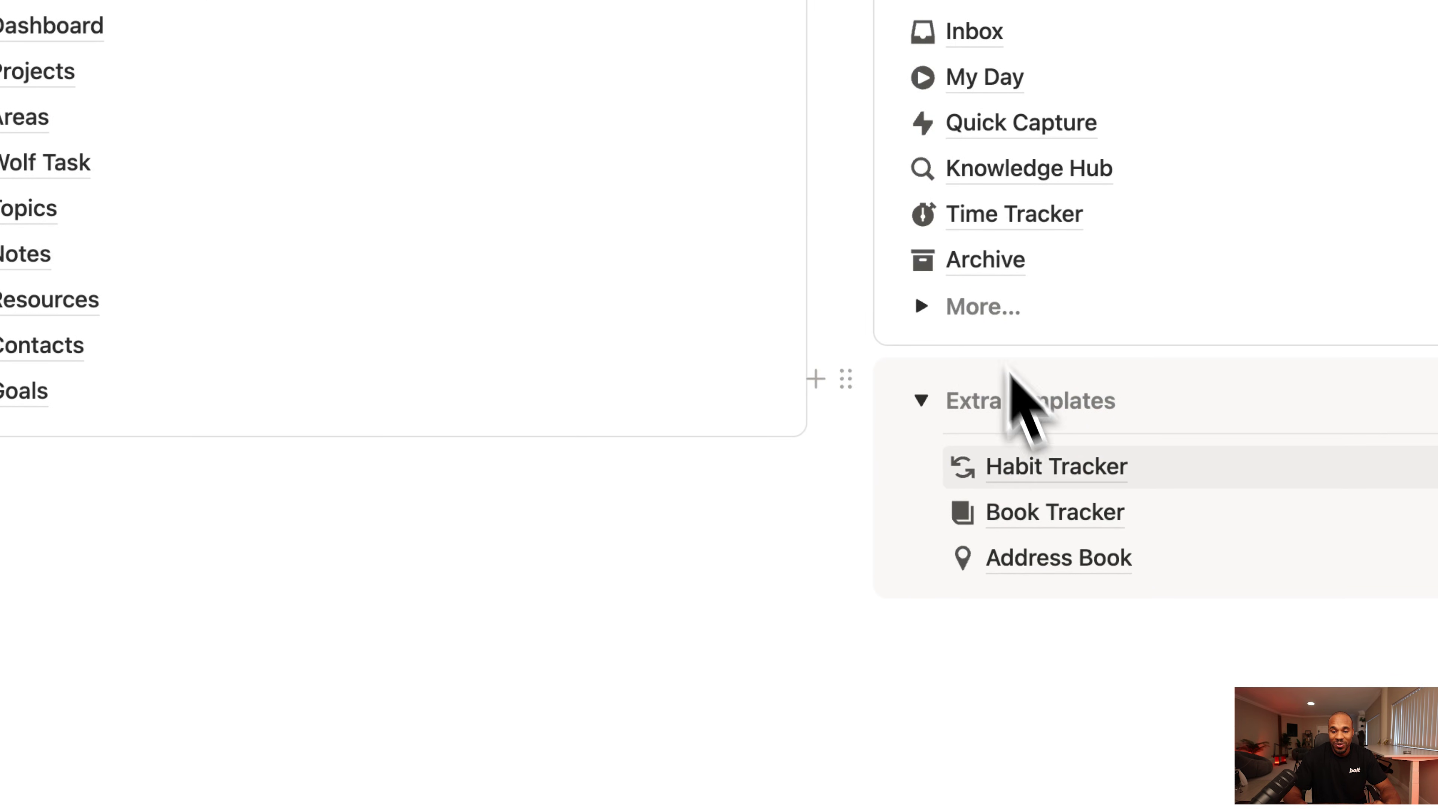
Step: Open the Habit Tracker under Extra templates and show its entries in the Week view
mouse_move(1033, 517)
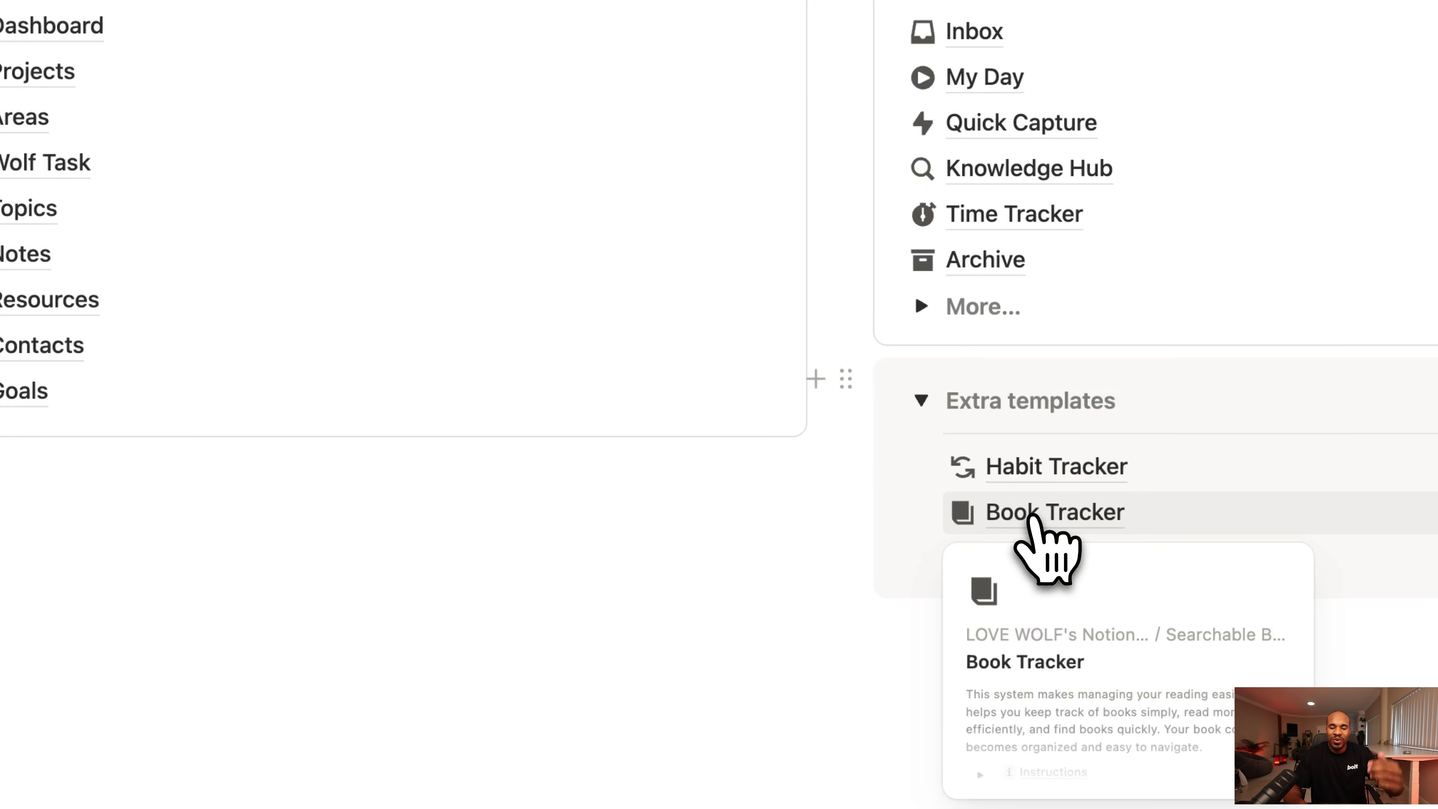
left_click(1038, 473)
scroll(554, 336, "down", 5)
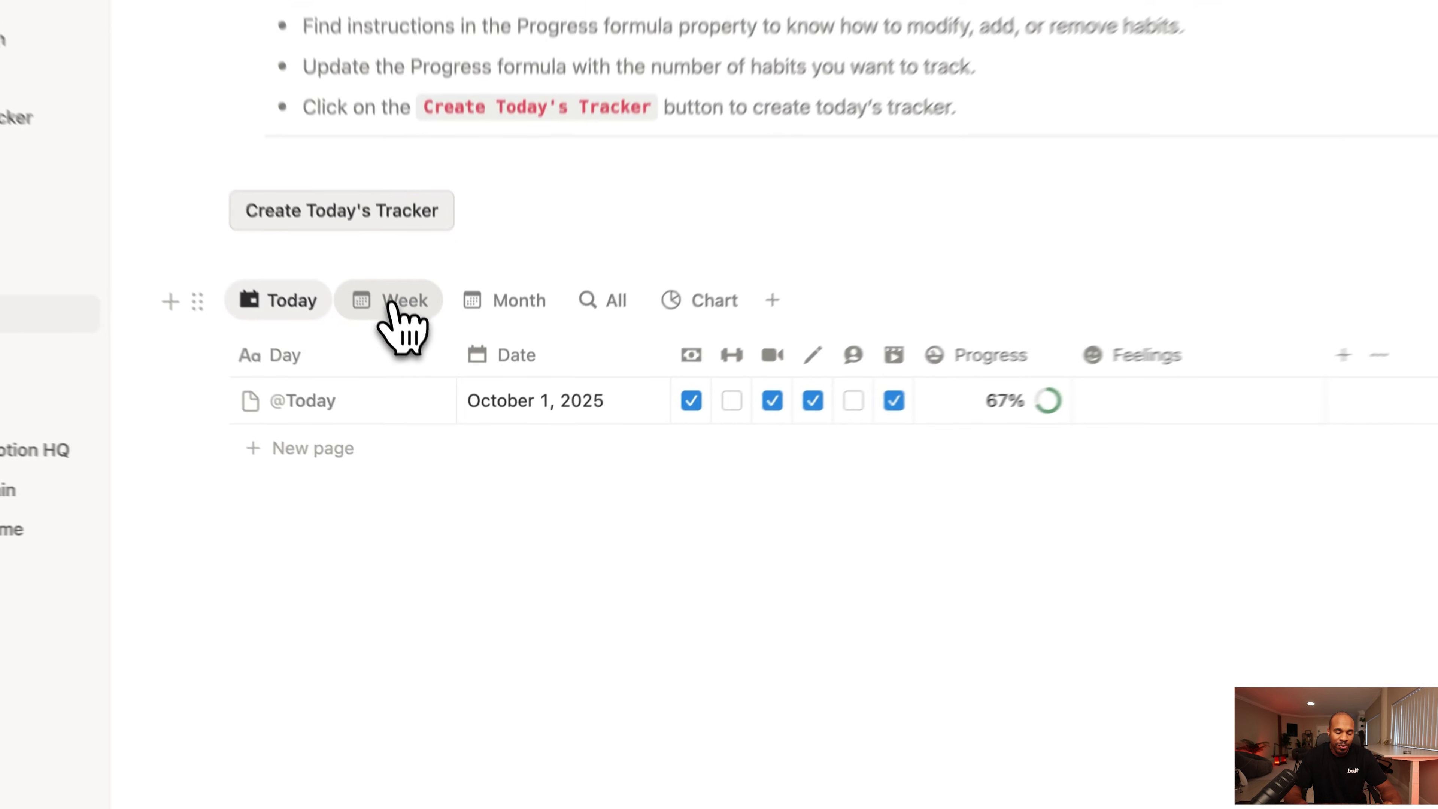
left_click(422, 411)
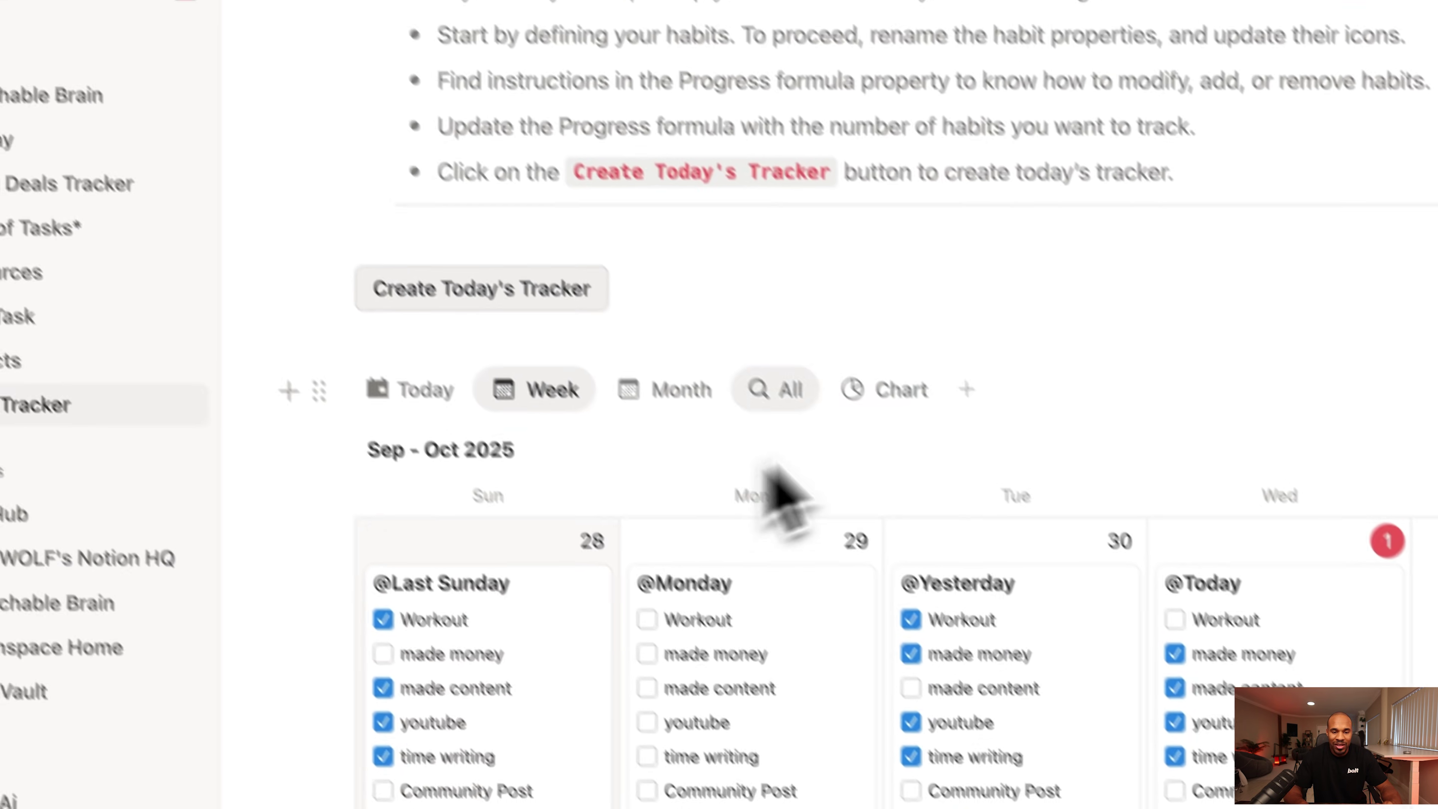
Step: Show the Habit Tracker entries in the Chart view, the Week view and the Today view
left_click(703, 207)
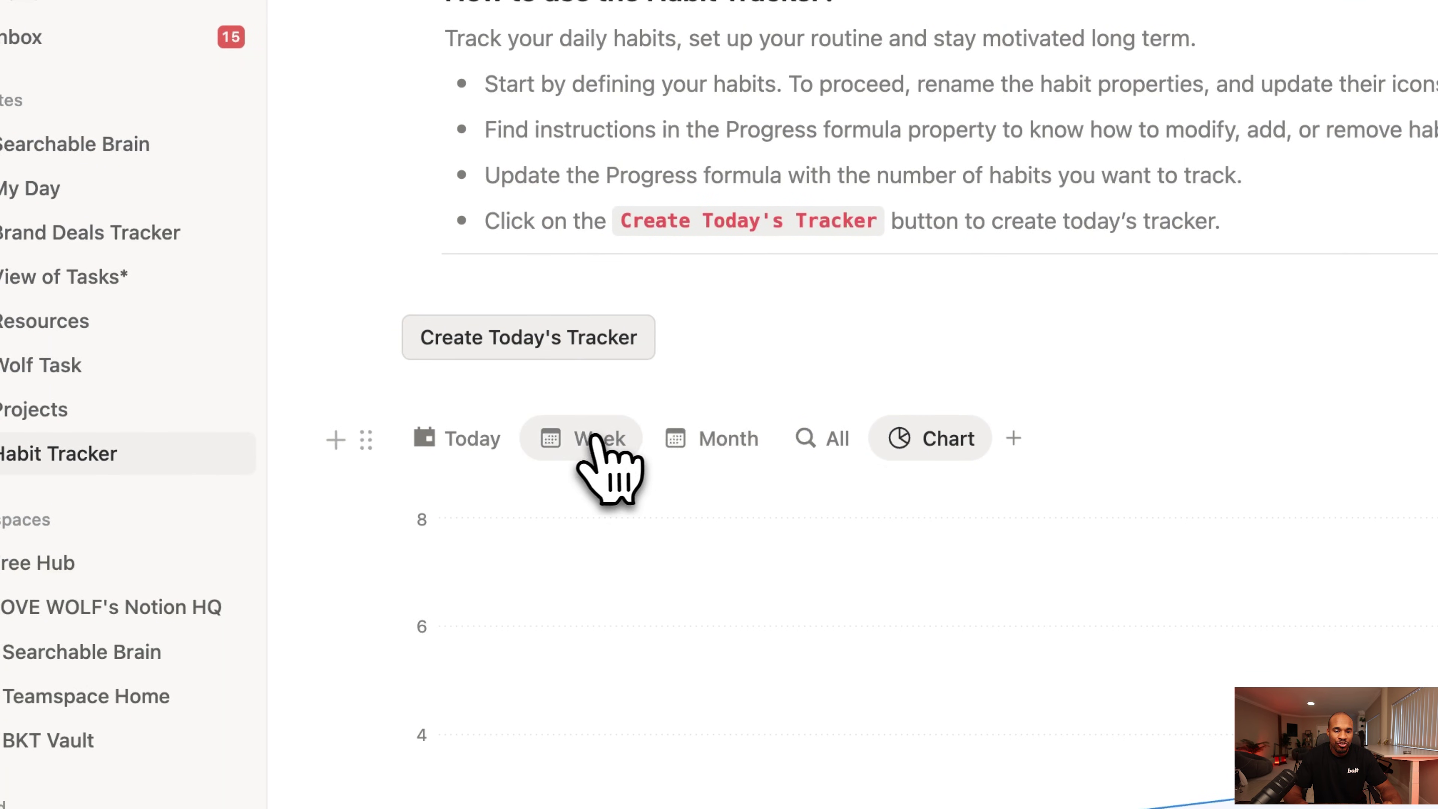
left_click(590, 438)
left_click(470, 449)
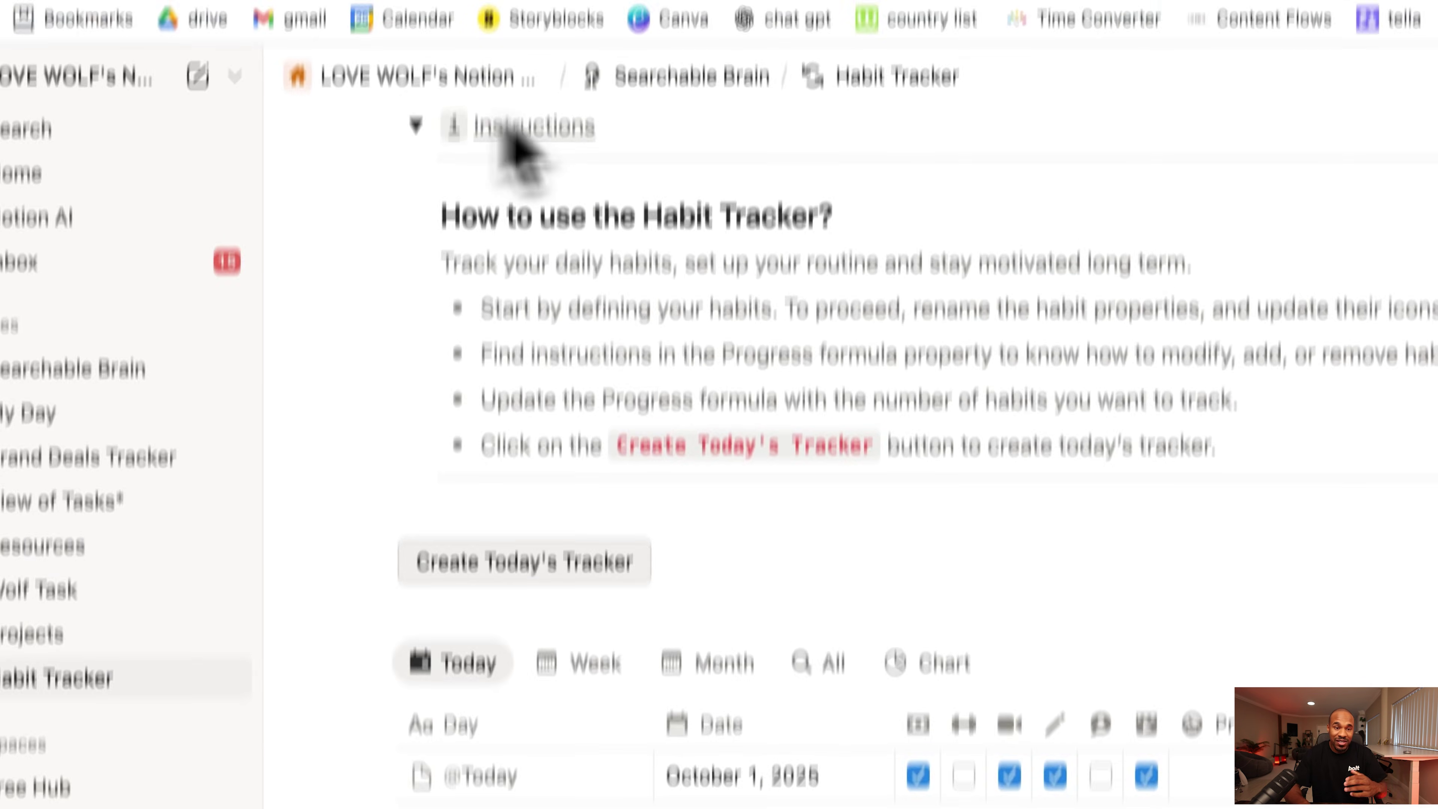
left_click(674, 197)
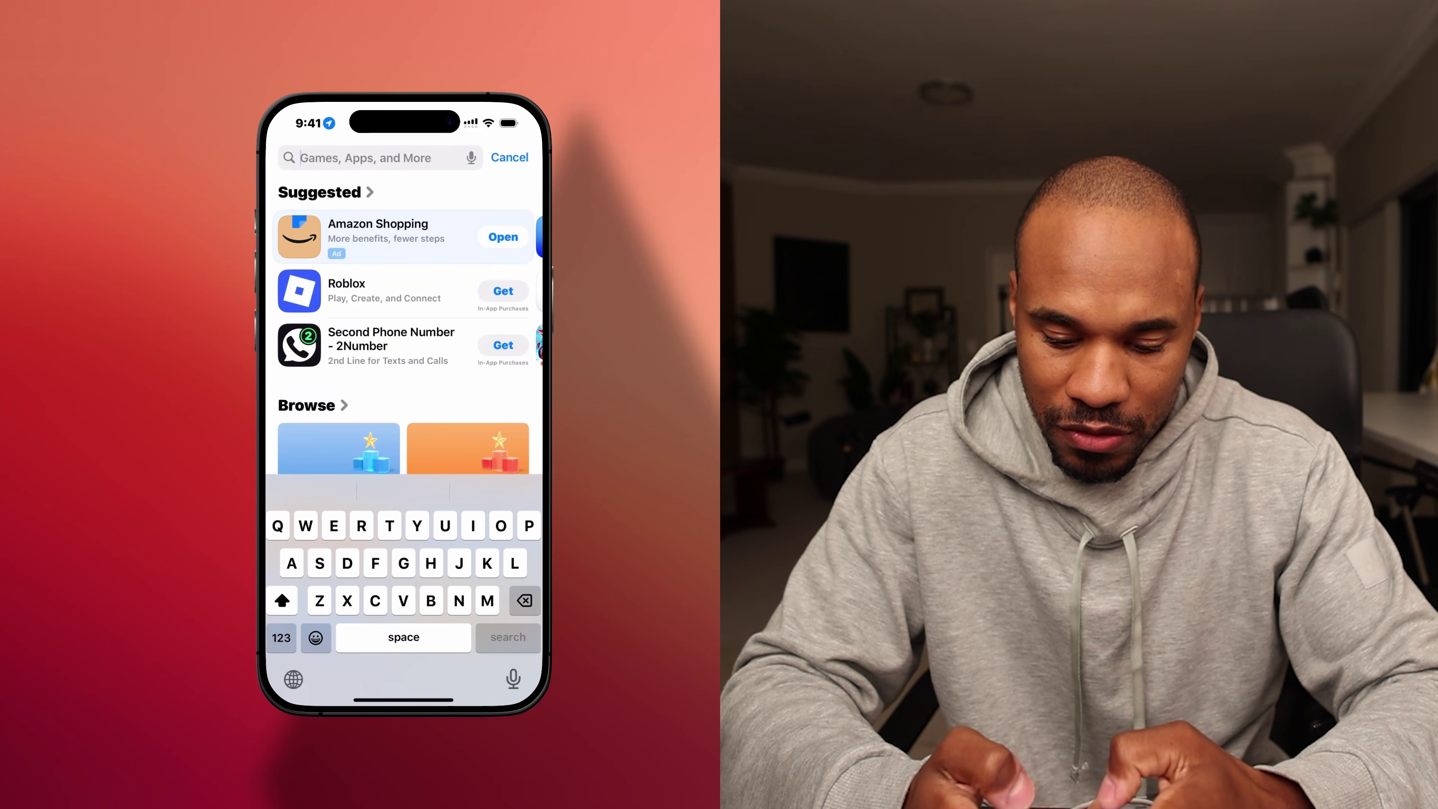
Step: Search the iPhone's App Store for "blank" and open the Blank Spaces Launcher listing
type("Blank")
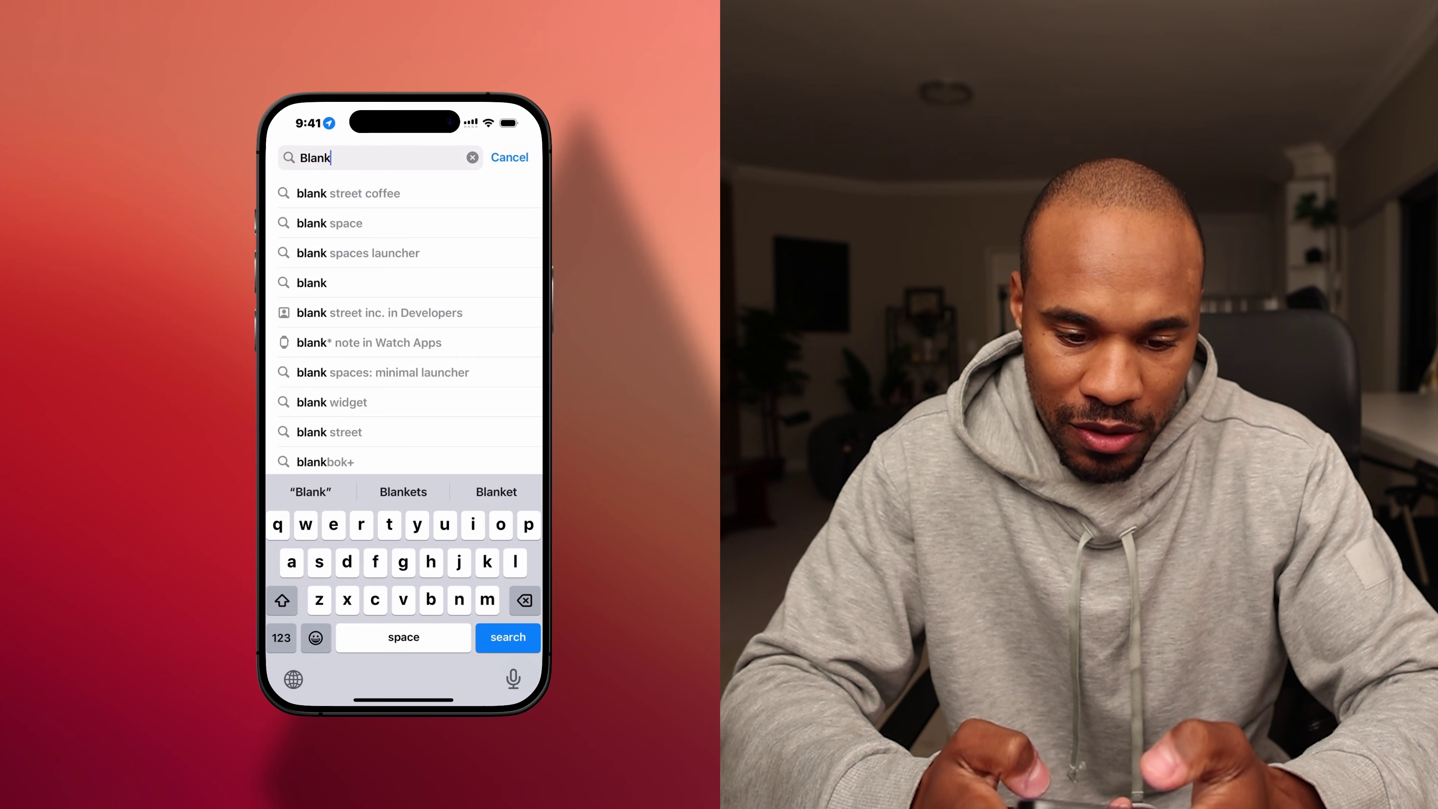
left_click(311, 283)
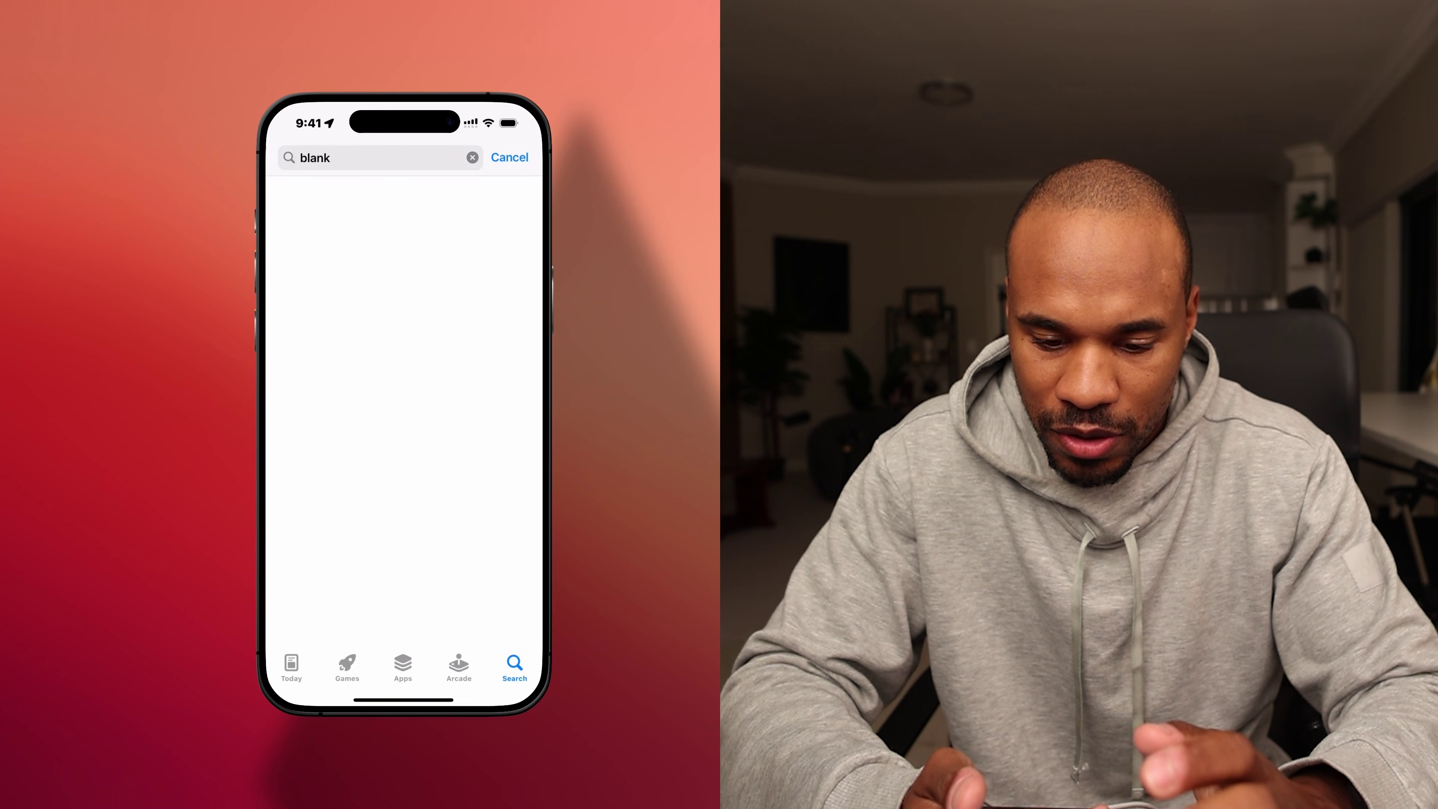
scroll(403, 431, "down", 2)
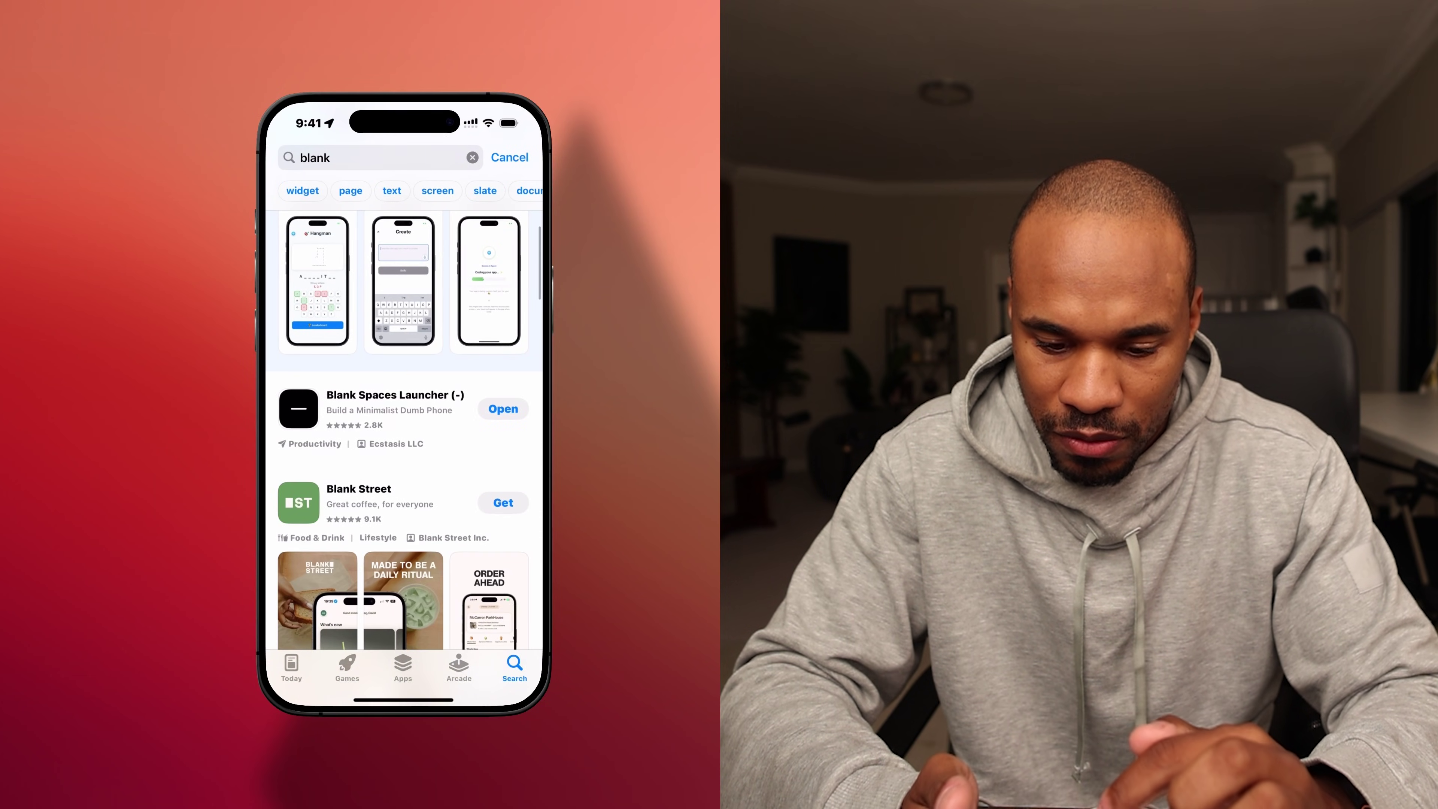
left_click(373, 403)
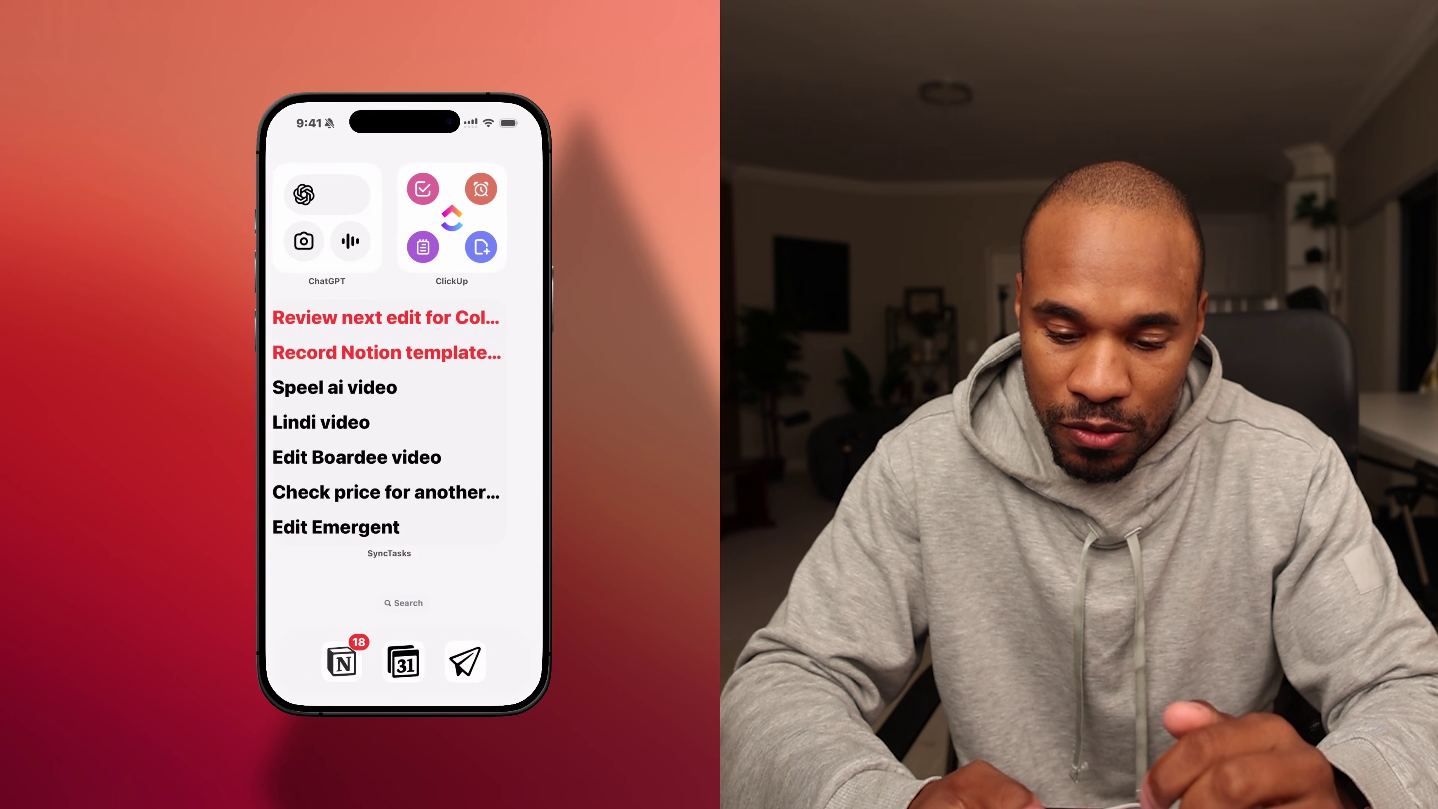
Step: Look over the iPhone home screen pages with the SyncTasks list, the text-only app list and the Notion Calendar widget
scroll(403, 397, "right", 5)
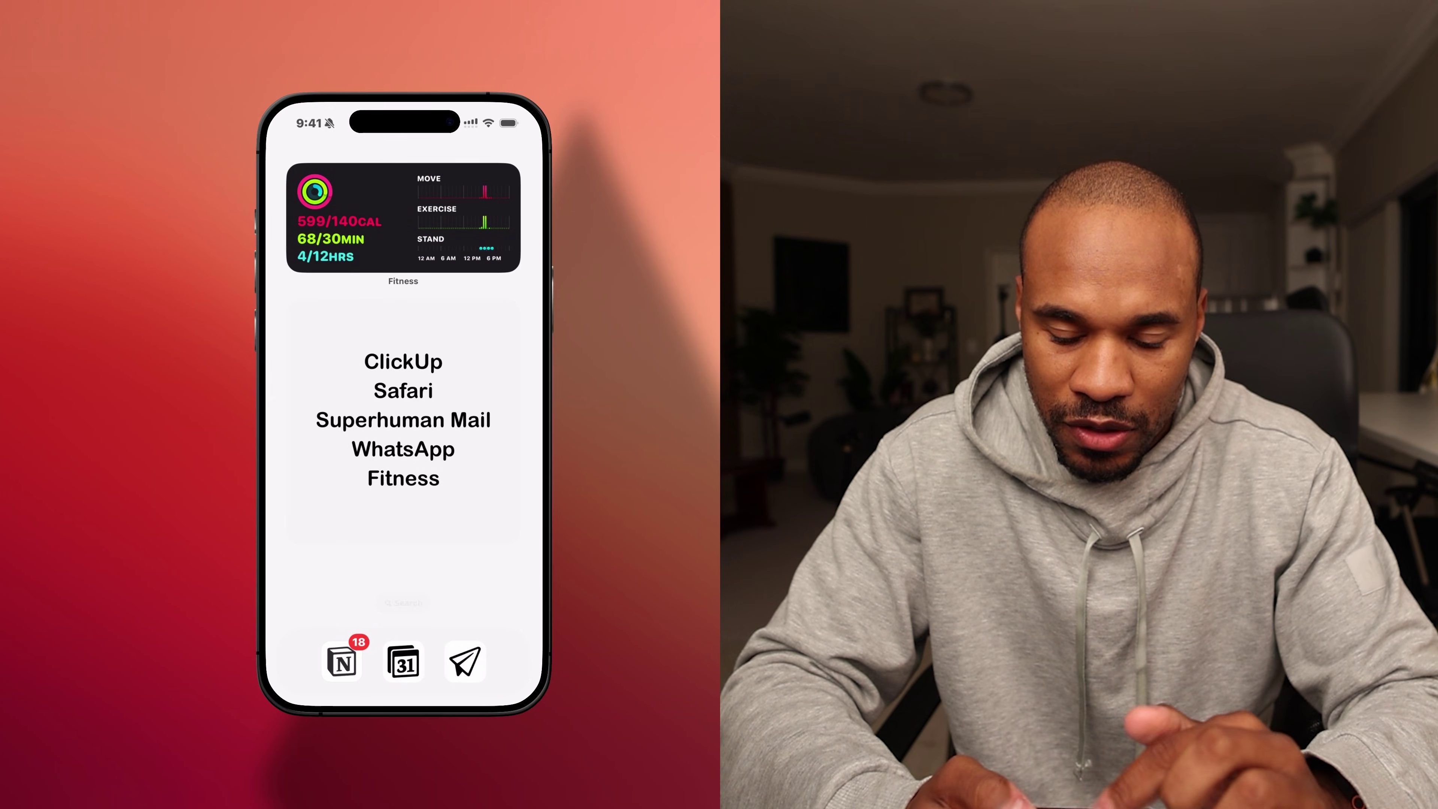
scroll(403, 227, "left", 2)
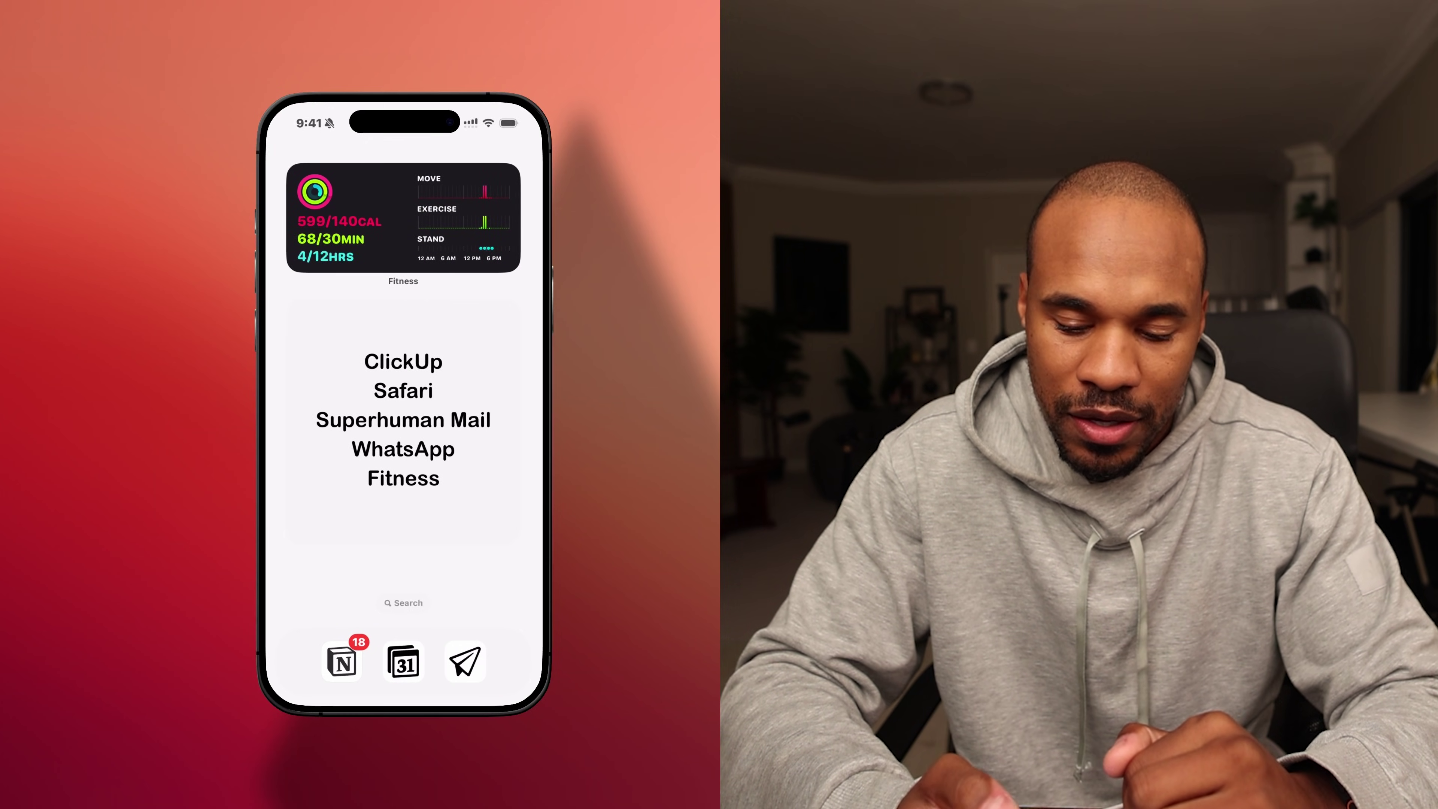
scroll(403, 340, "left", 2)
scroll(403, 341, "right", 4)
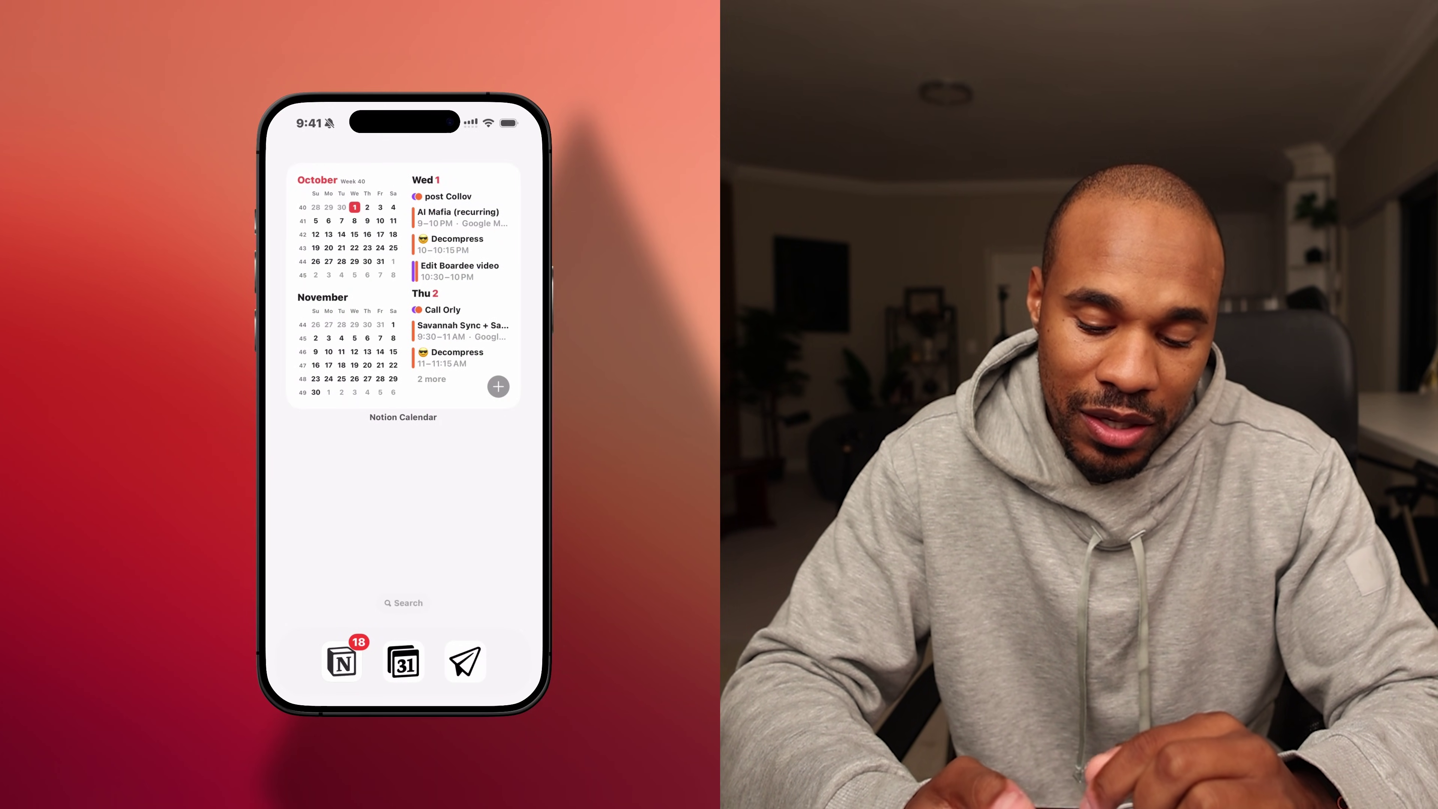
scroll(403, 340, "left", 2)
scroll(403, 340, "right", 2)
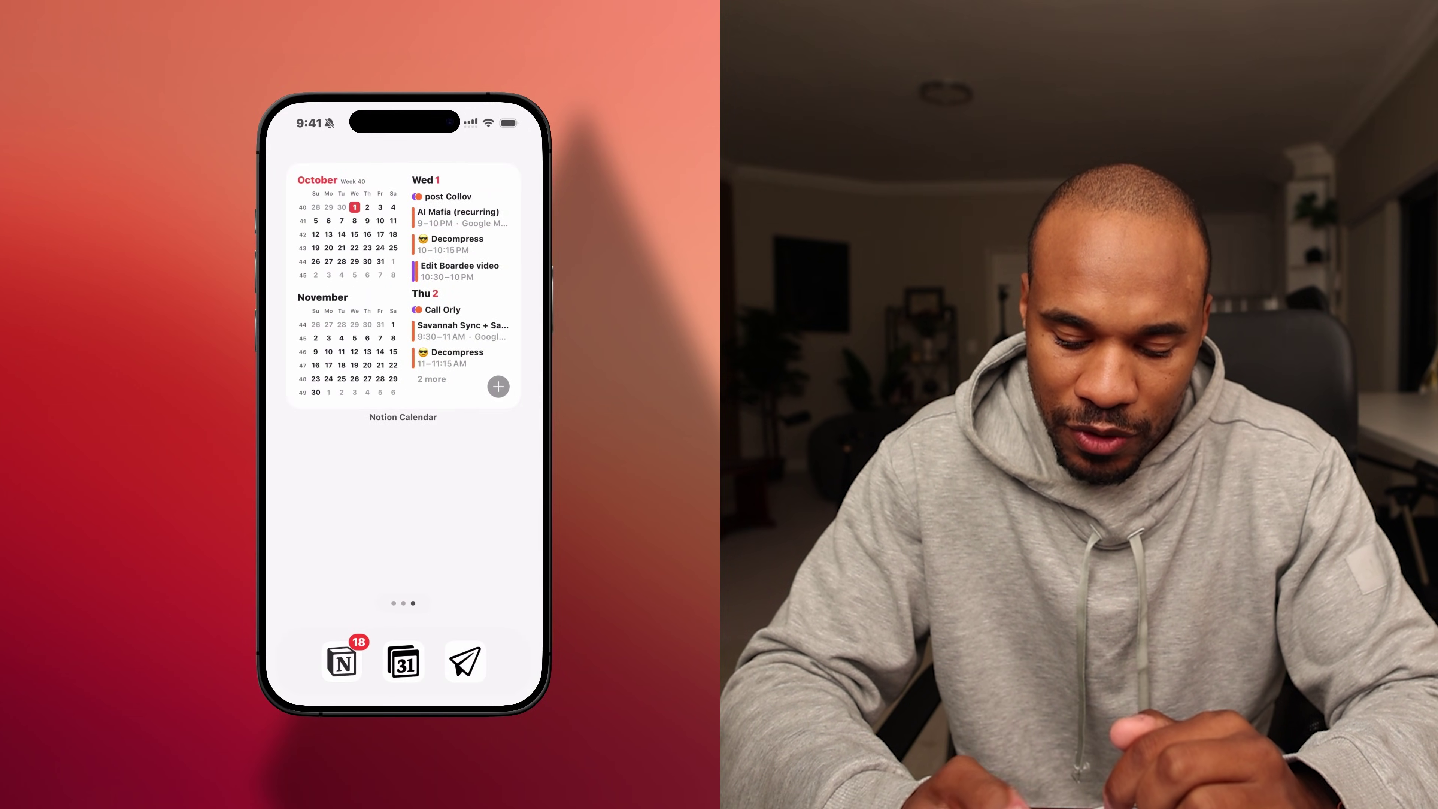
scroll(403, 340, "left", 2)
Step: Bring up the removal choices for the Notion app on the home screen and cancel them
left_click(341, 661)
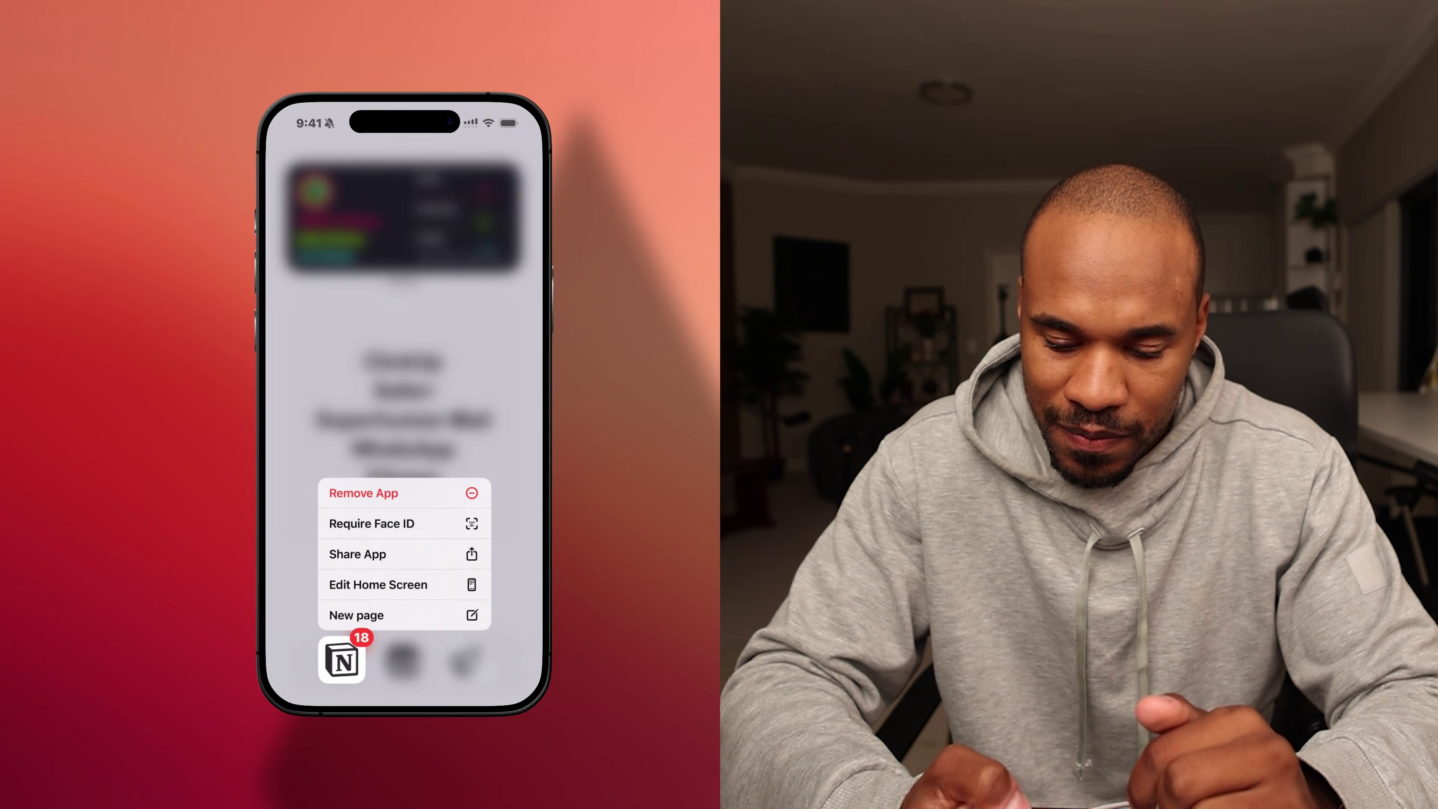
left_click(364, 493)
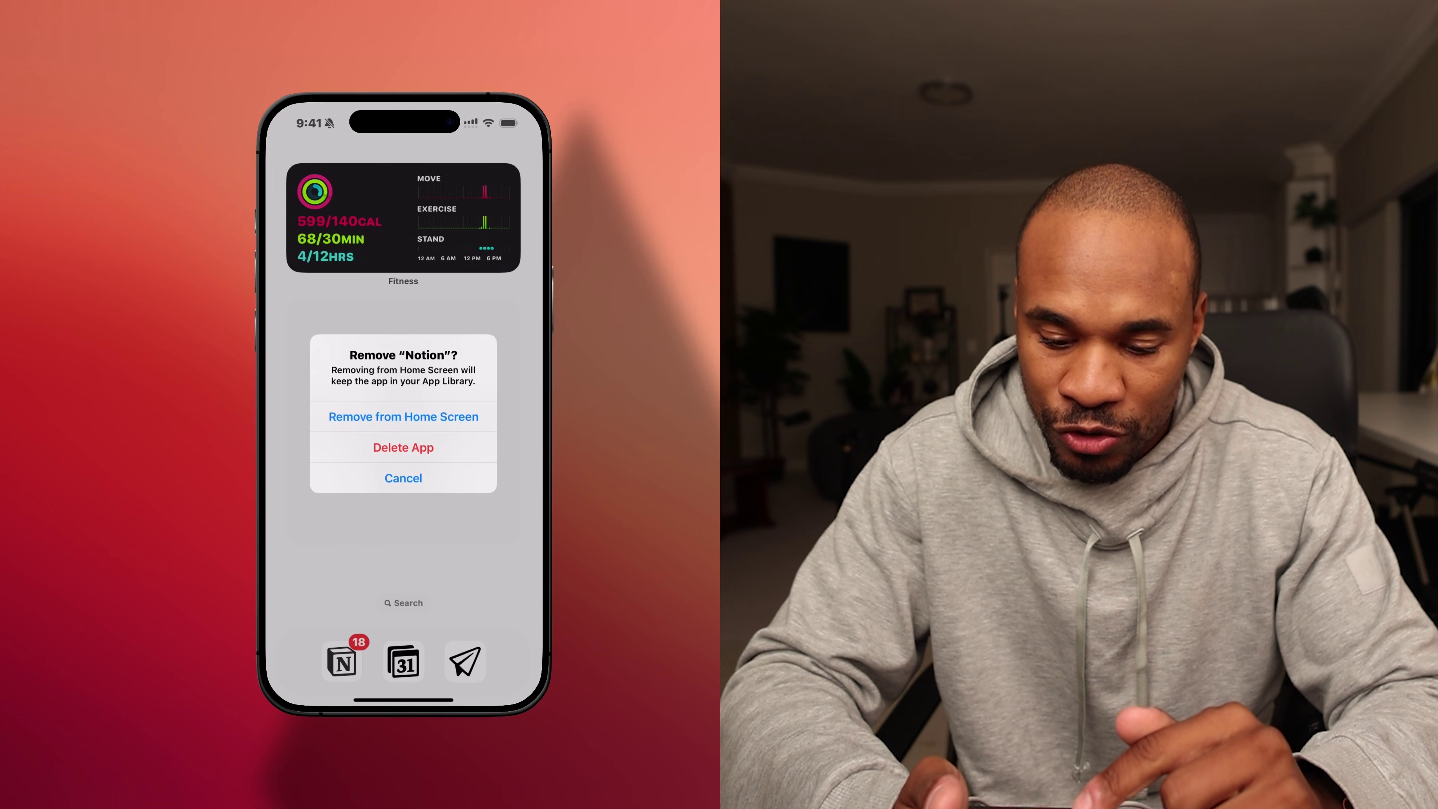
left_click(403, 478)
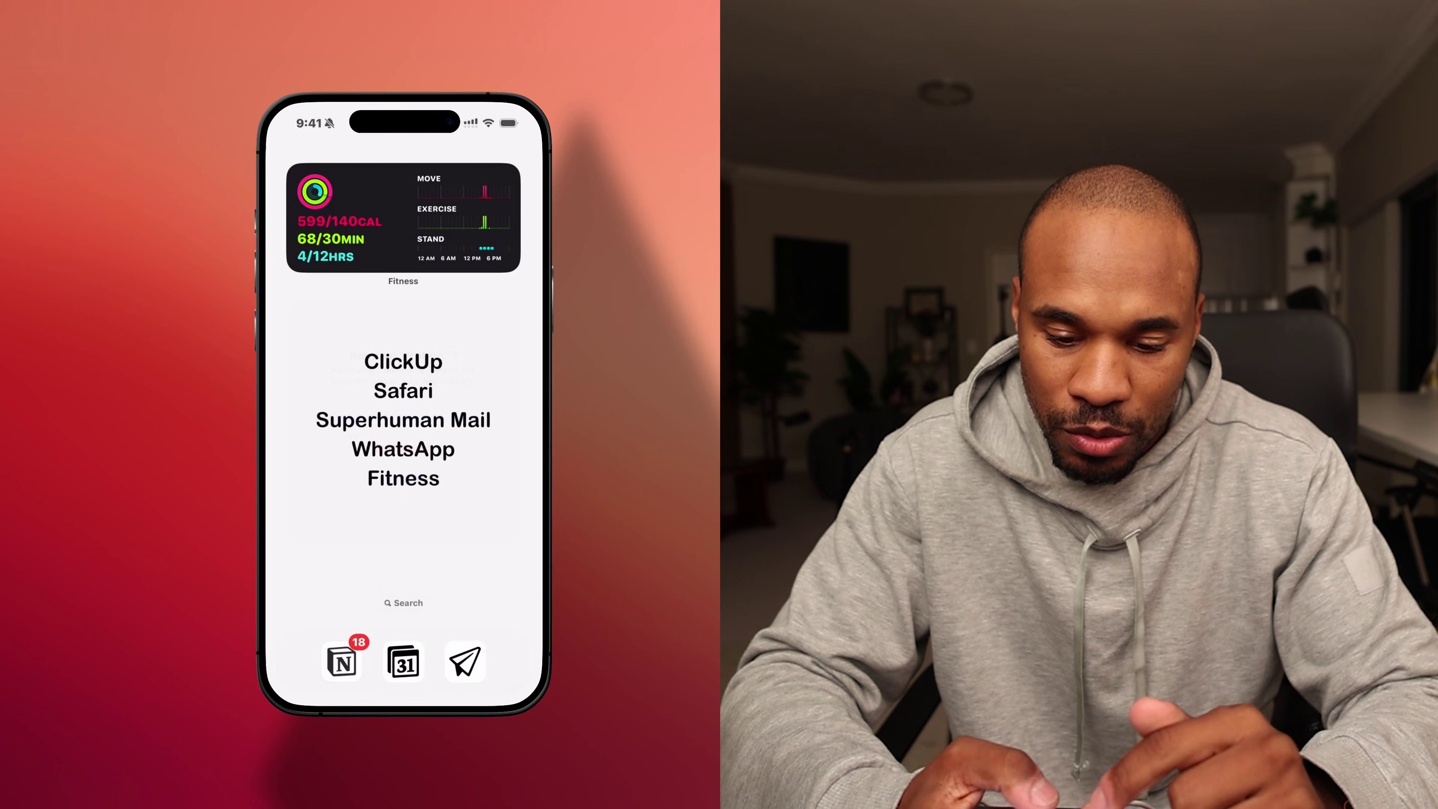
Step: Go back through the home screen pages, viewing the SyncTasks page and the text-only app list page
scroll(403, 340, "left", 2)
scroll(403, 340, "right", 2)
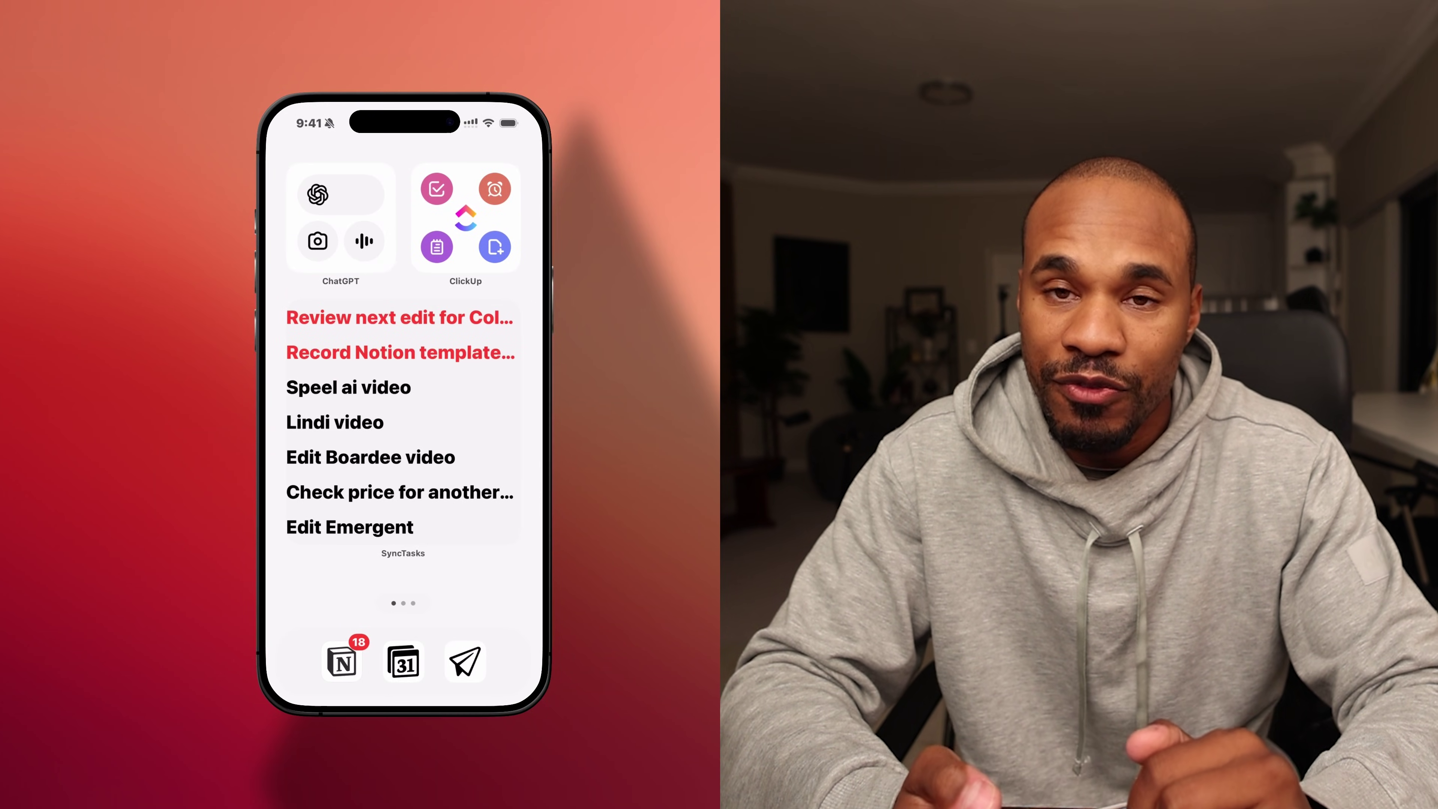
scroll(403, 340, "right", 2)
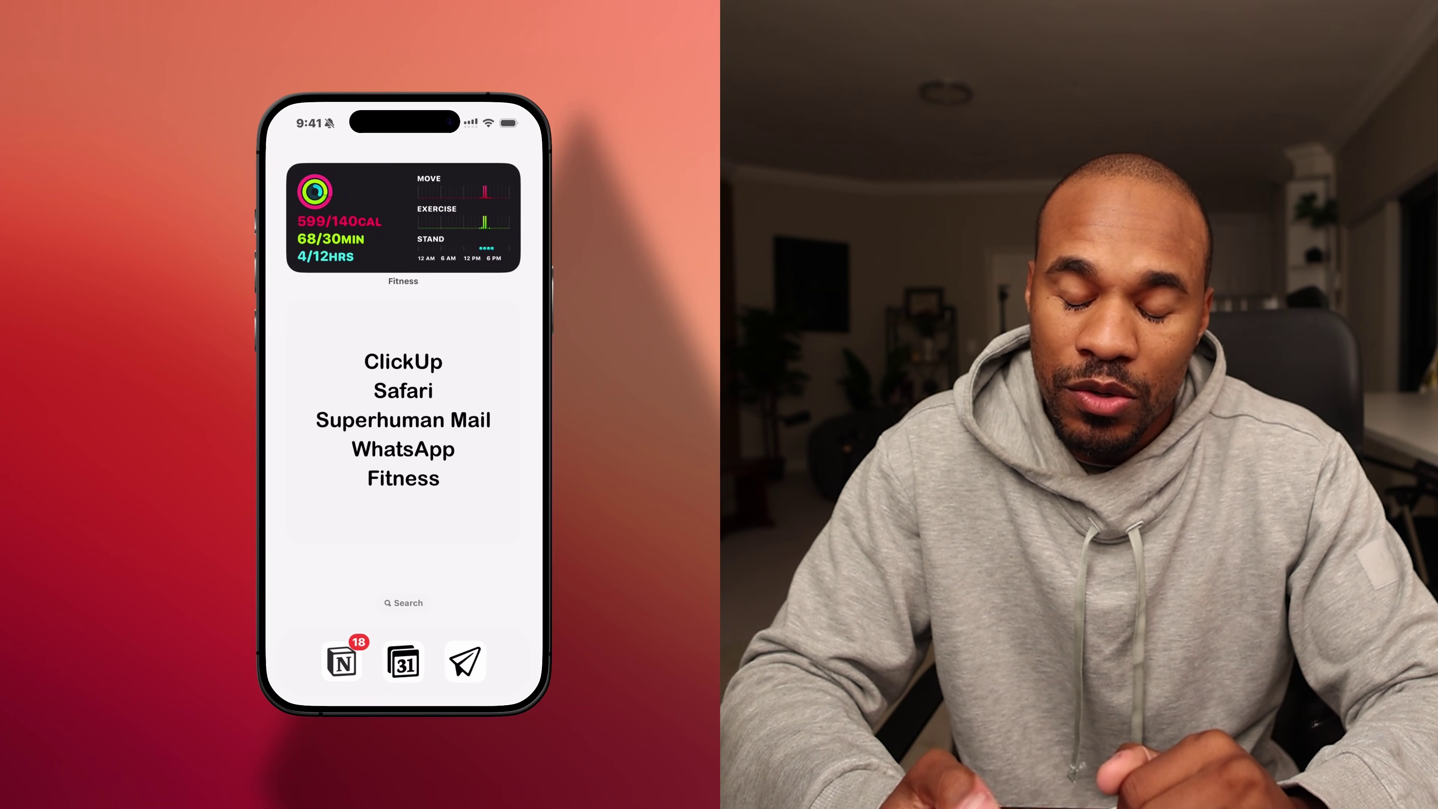
scroll(403, 341, "right", 2)
scroll(403, 340, "left", 2)
Step: Find and open the Blank Spaces app through the phone's search, and look at the apps listed in Widget 1
left_click(403, 603)
type("app")
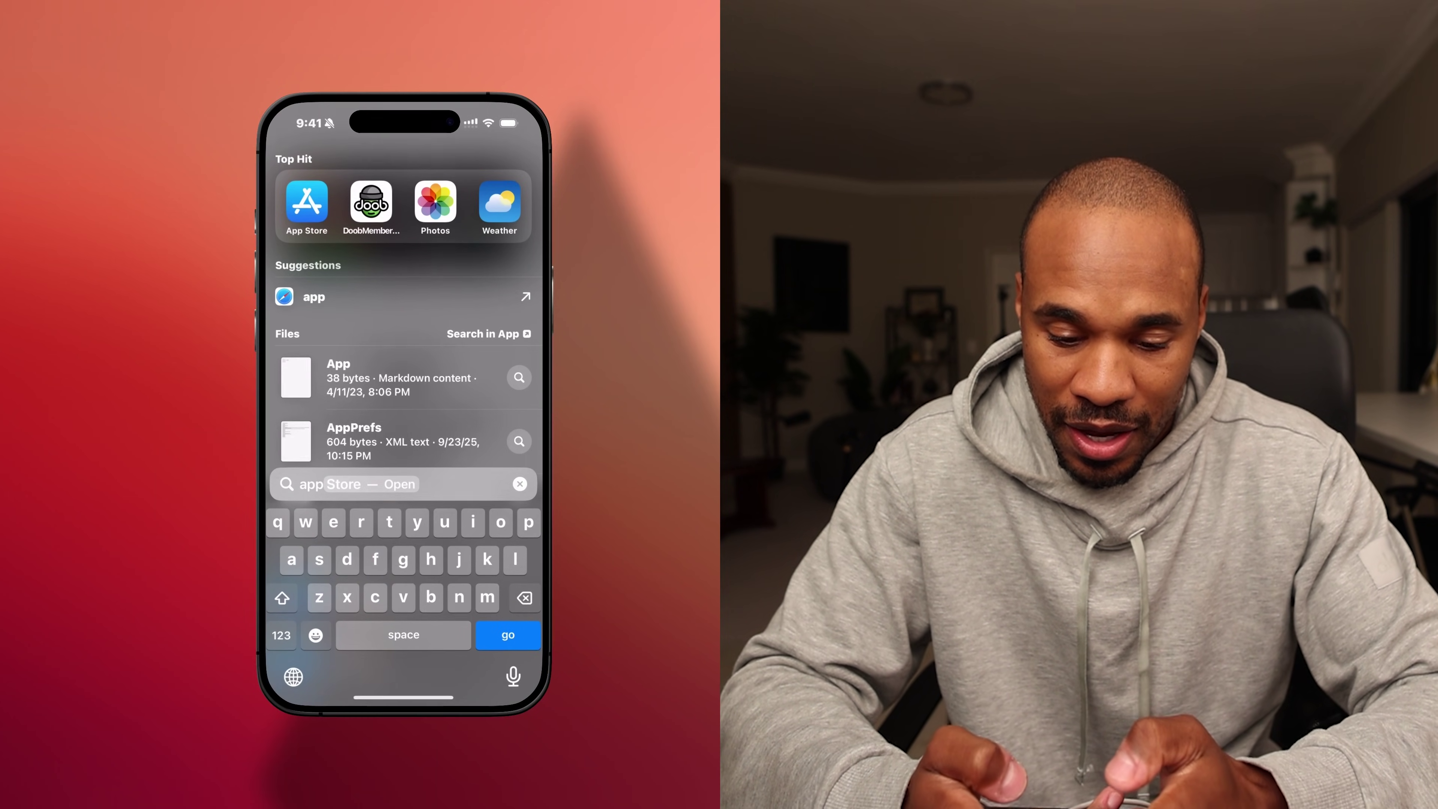
key("BackSpace")
key("BackSpace")
key("BackSpace")
type("b")
key("Return")
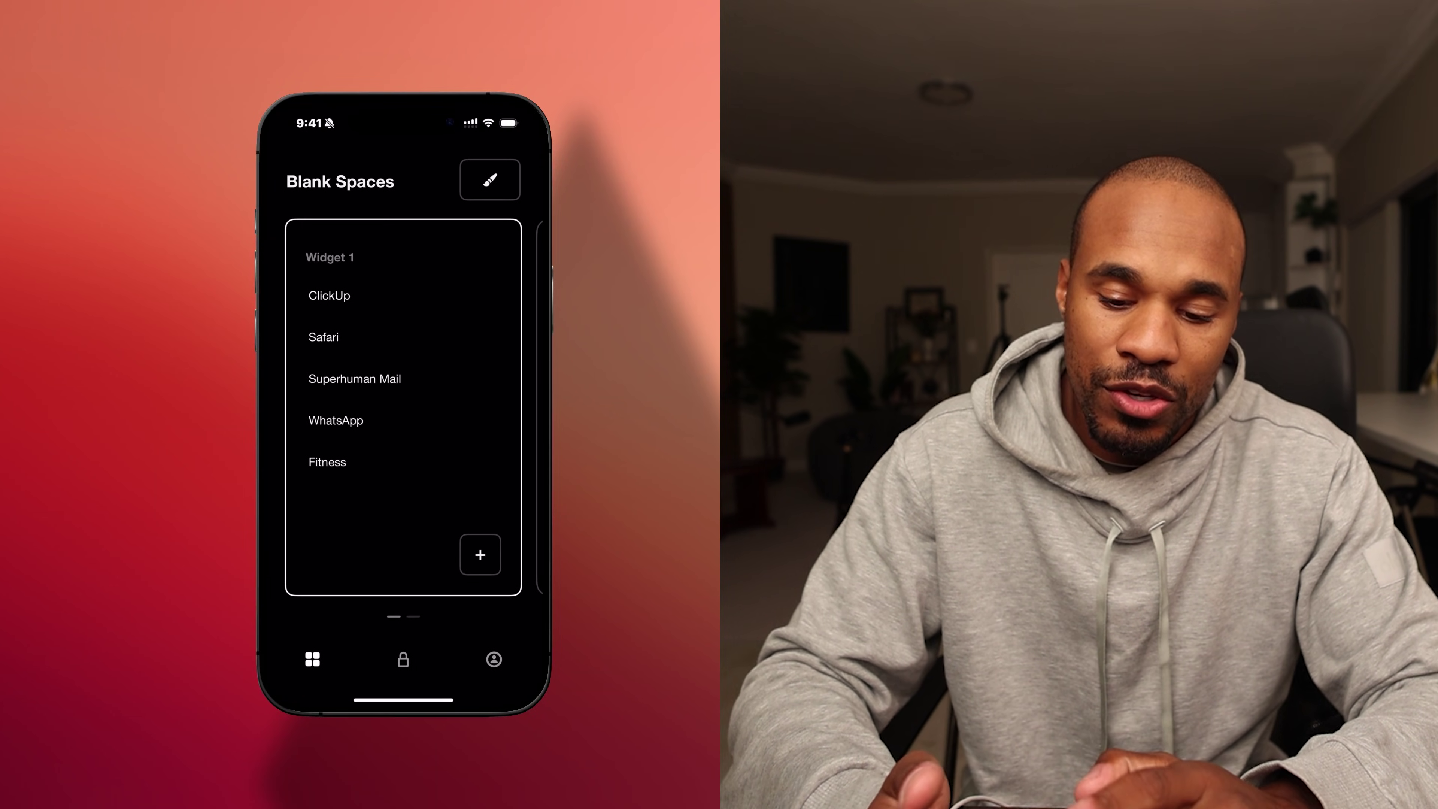
scroll(403, 408, "left", 1)
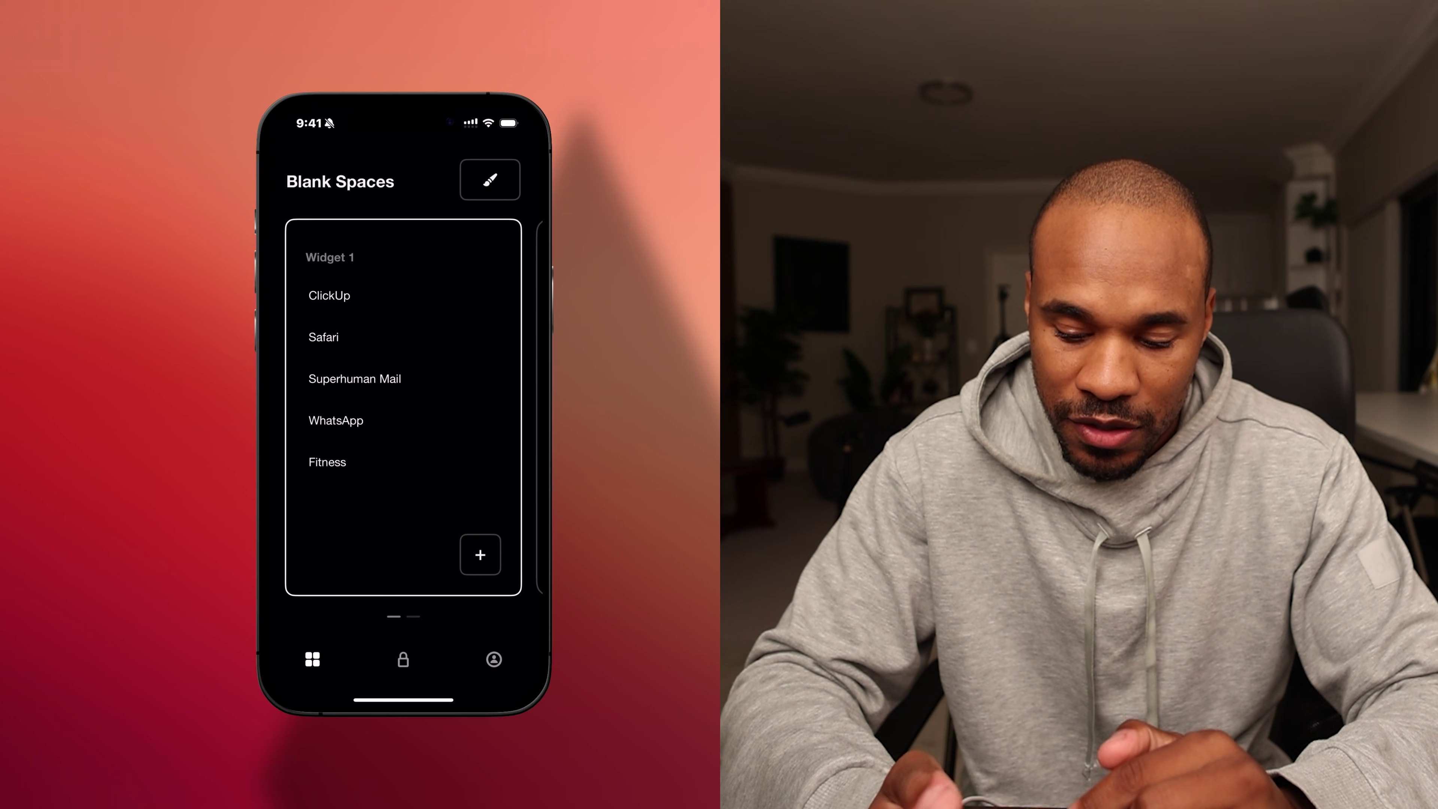
left_click(494, 658)
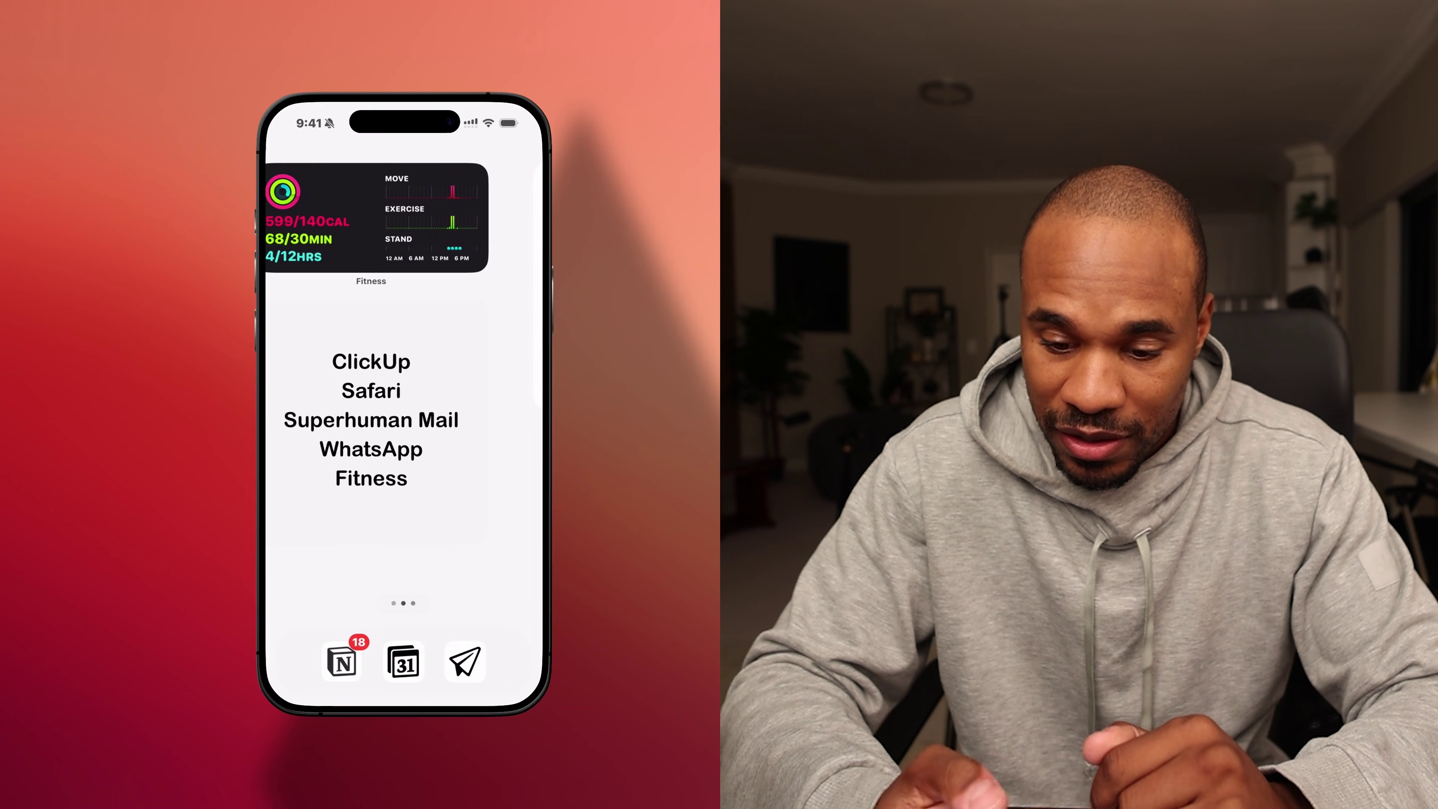
Step: Show the Blank Spaces app list on the home screen together with the neighbouring calendar and task pages
scroll(403, 408, "right", 1)
scroll(403, 408, "left", 2)
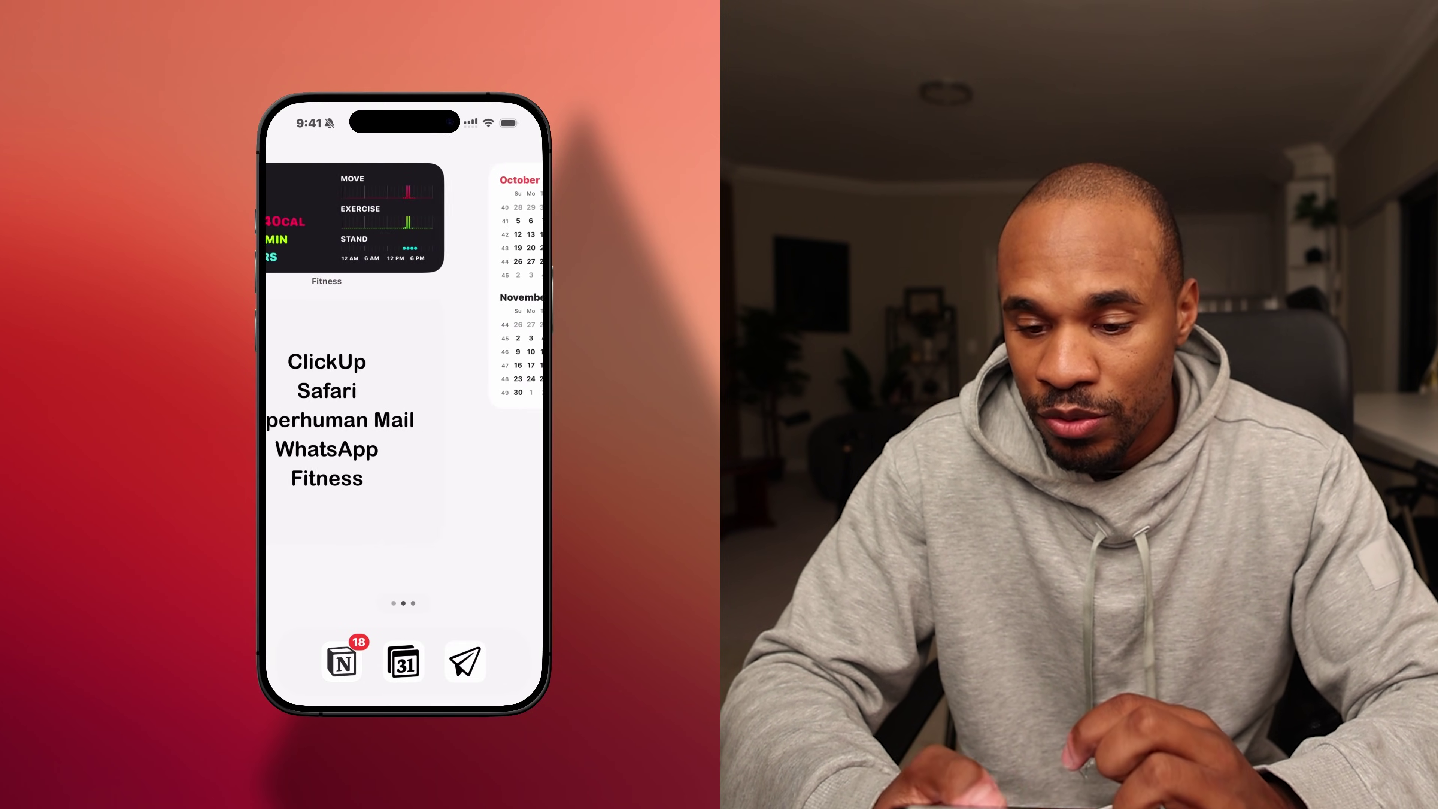
scroll(403, 408, "right", 1)
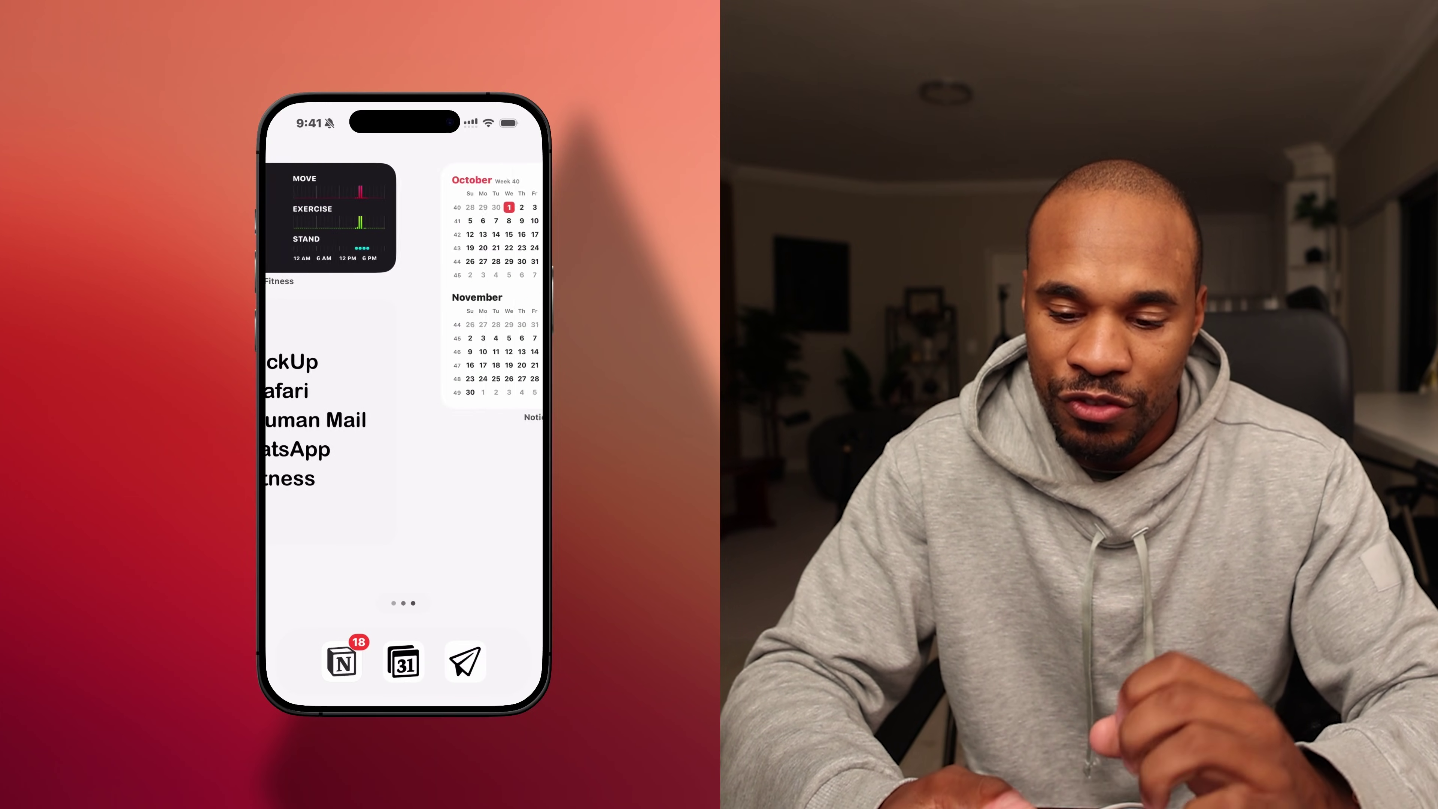
scroll(403, 408, "left", 1)
scroll(403, 408, "right", 1)
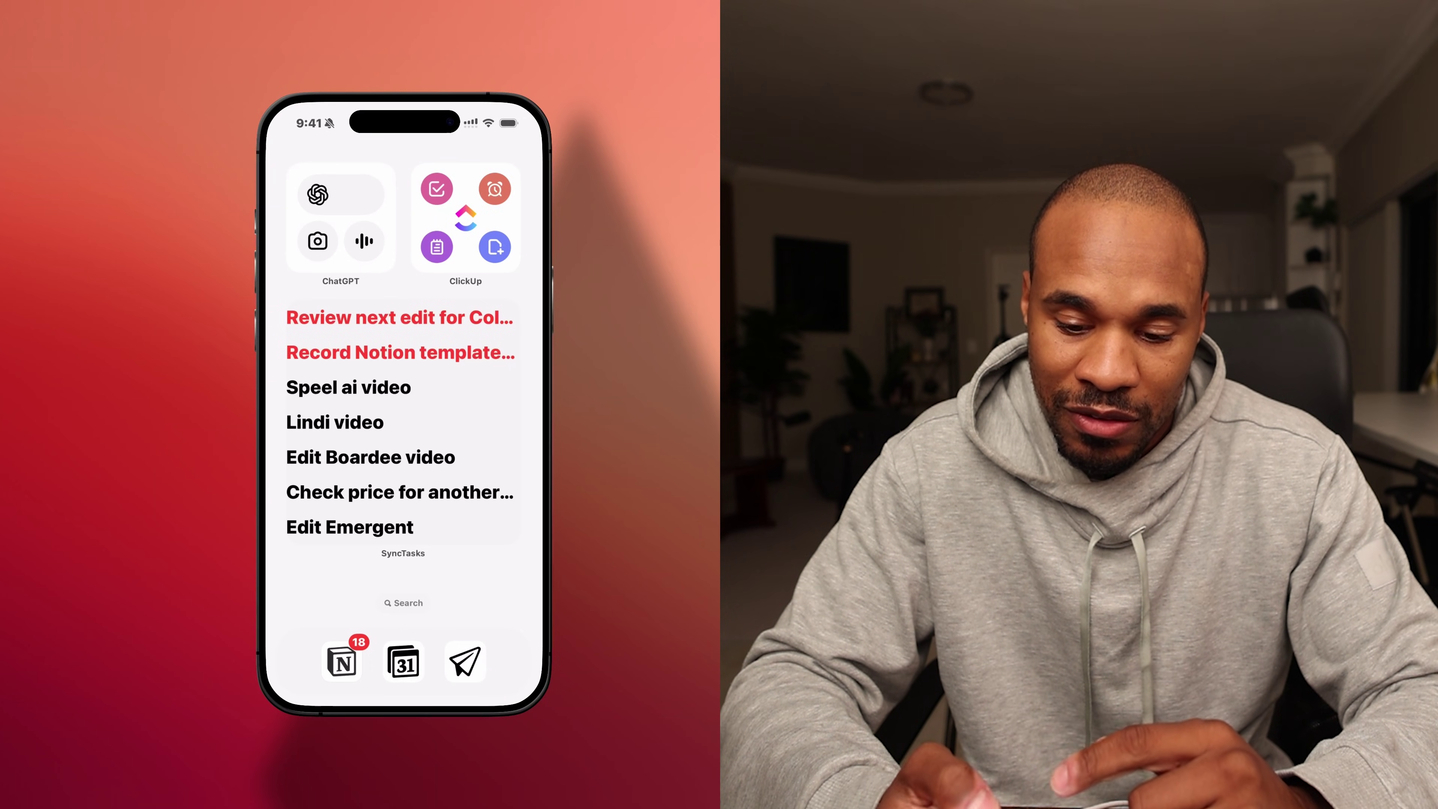
Step: Open the App Store through the phone's search and view the SyncTasks listing from the "sync tasks" results
scroll(403, 408, "up", 1)
type("app")
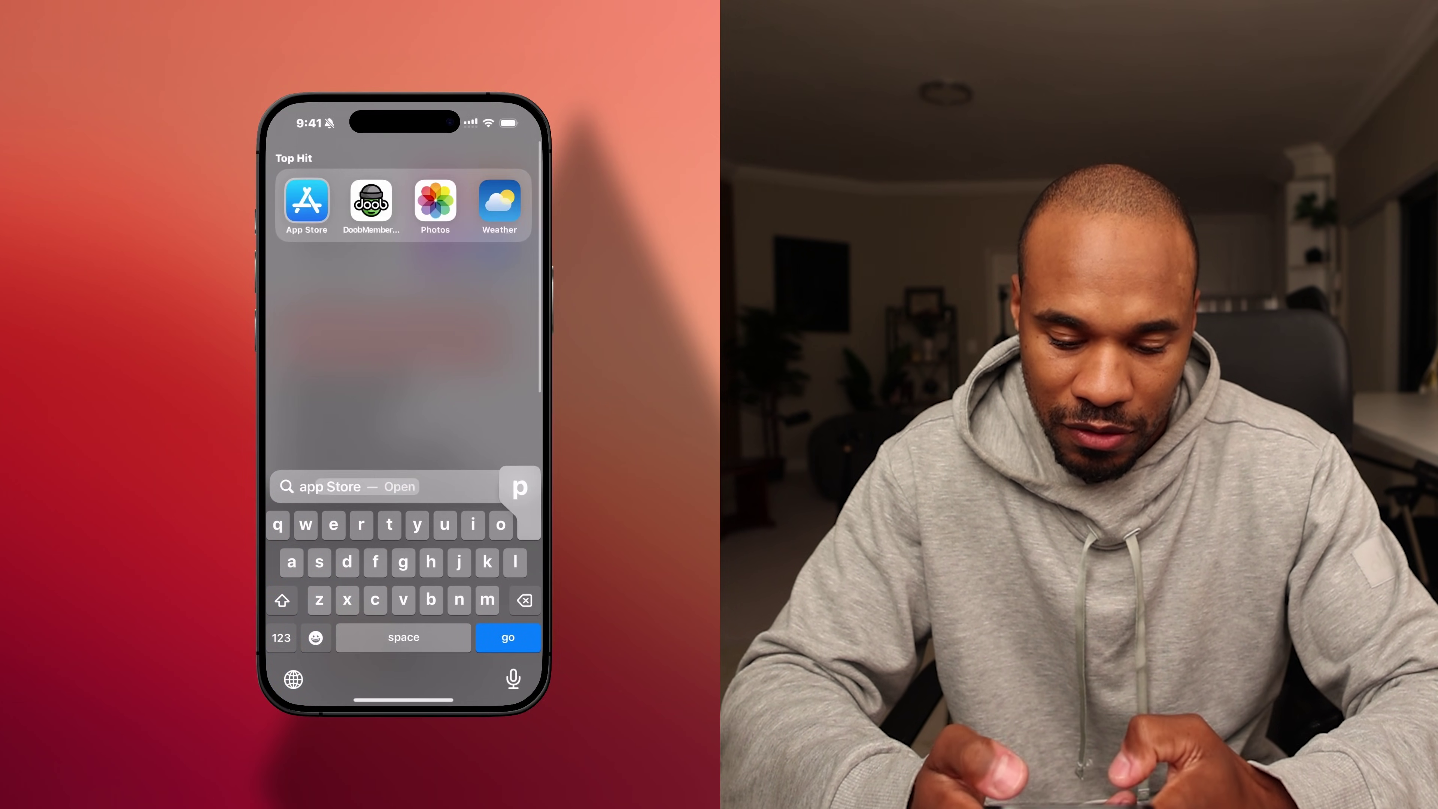
key("Return")
left_click(296, 154)
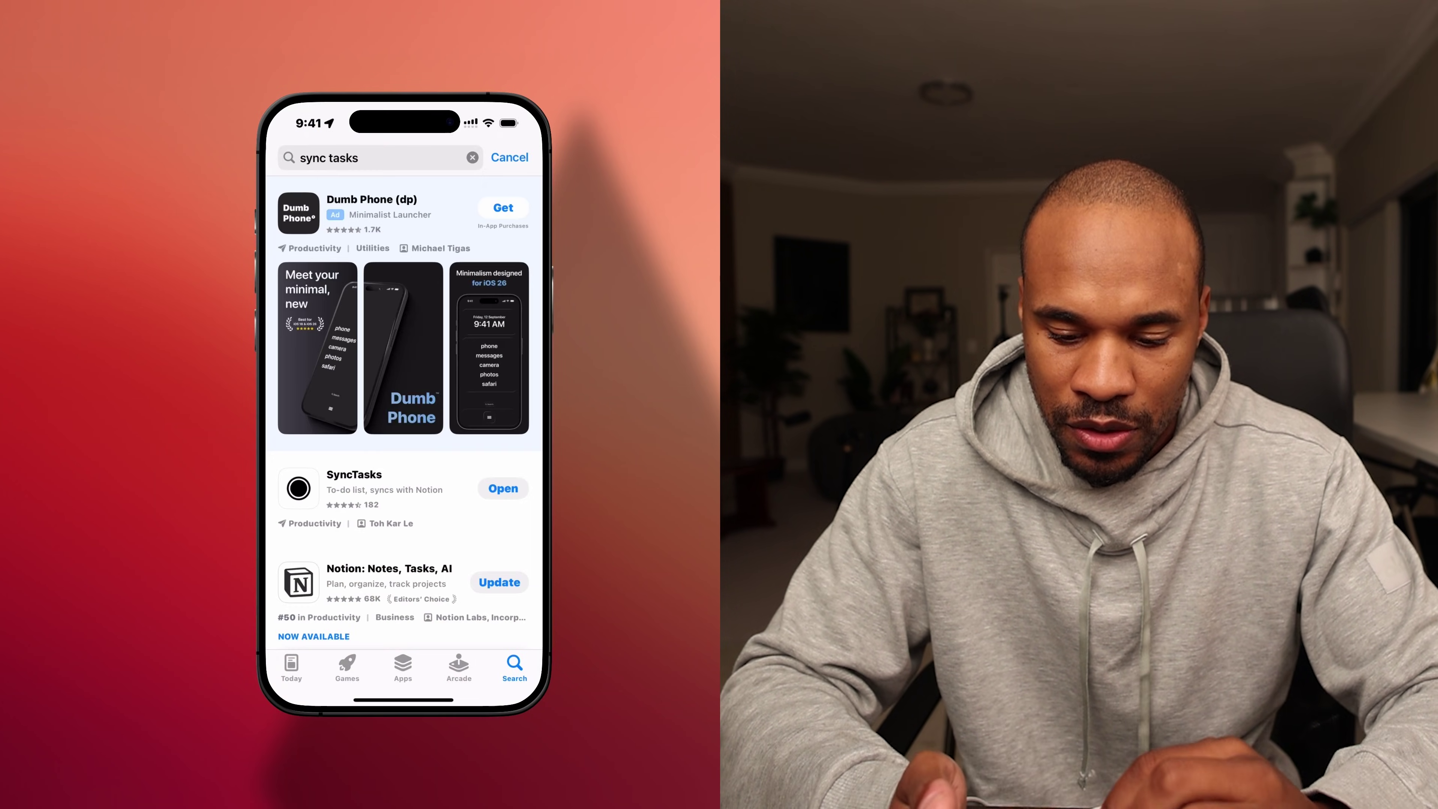
scroll(403, 442, "down", 2)
left_click(363, 405)
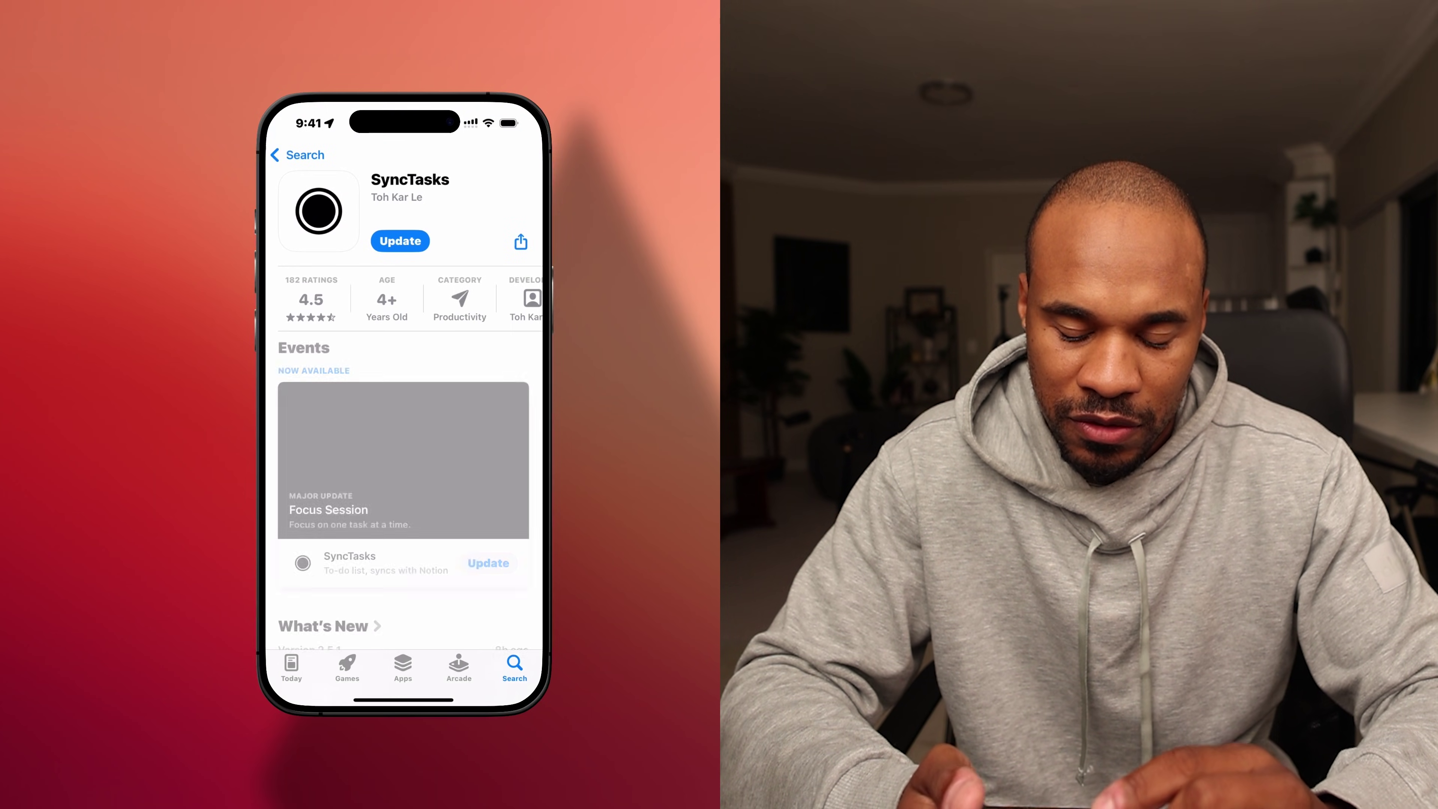
scroll(403, 408, "down", 1)
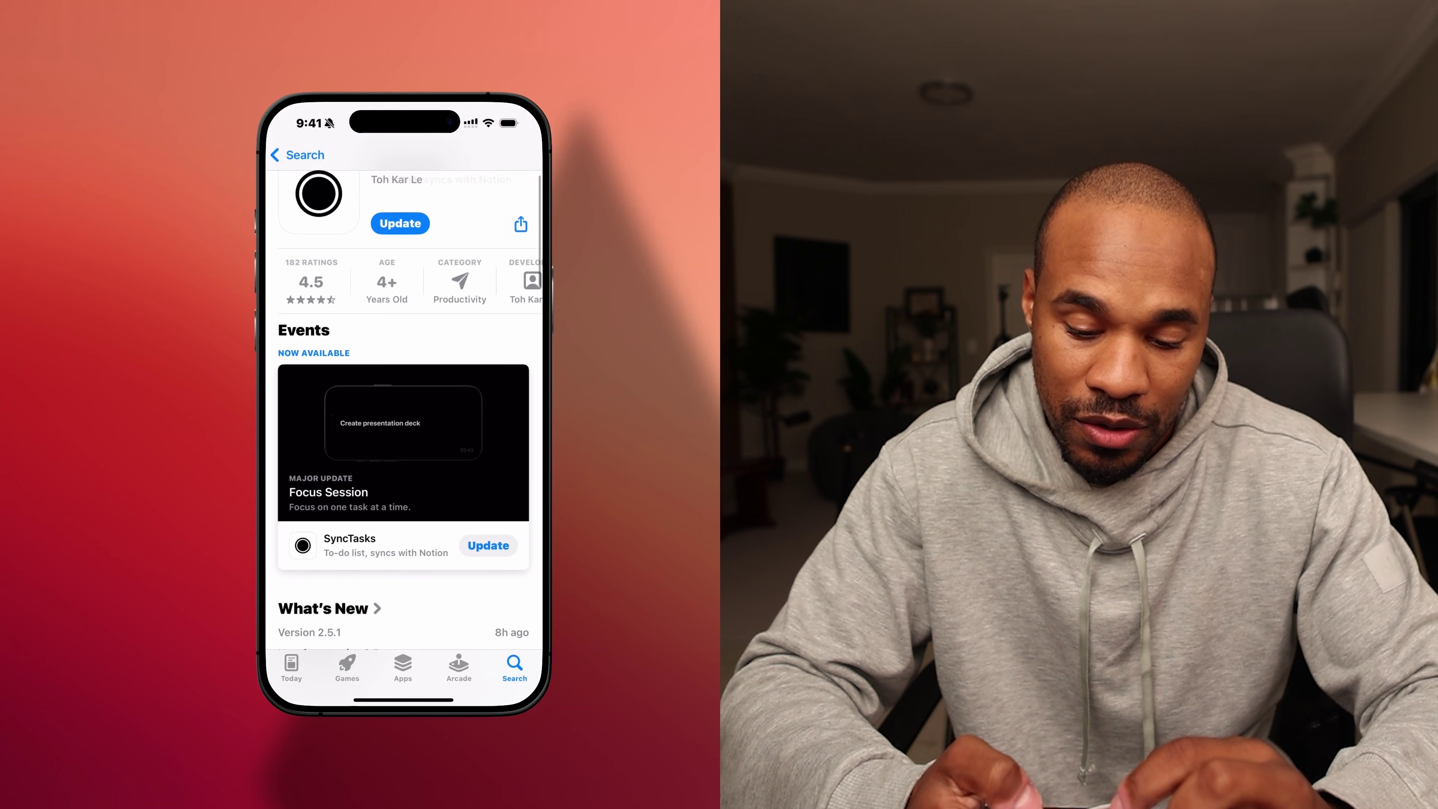